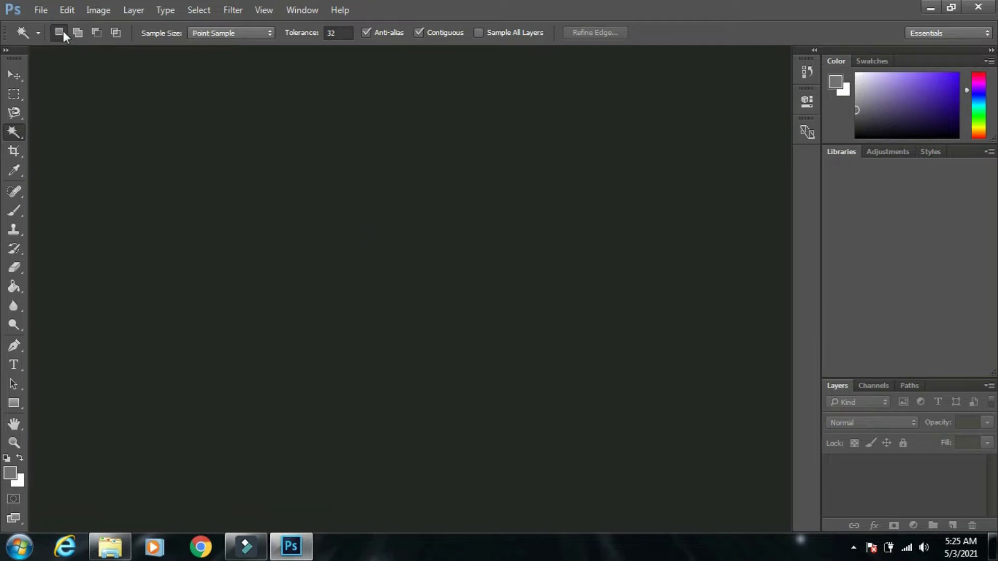
- Start a new document with the Custom document type, 3.5 inches wide and 2 inches high
click(44, 12)
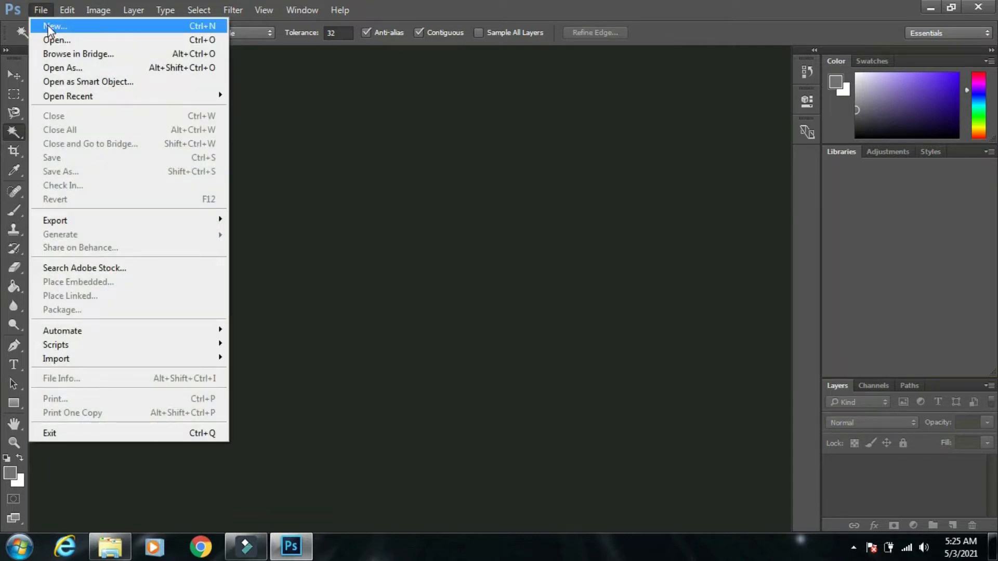
click(49, 28)
click(477, 125)
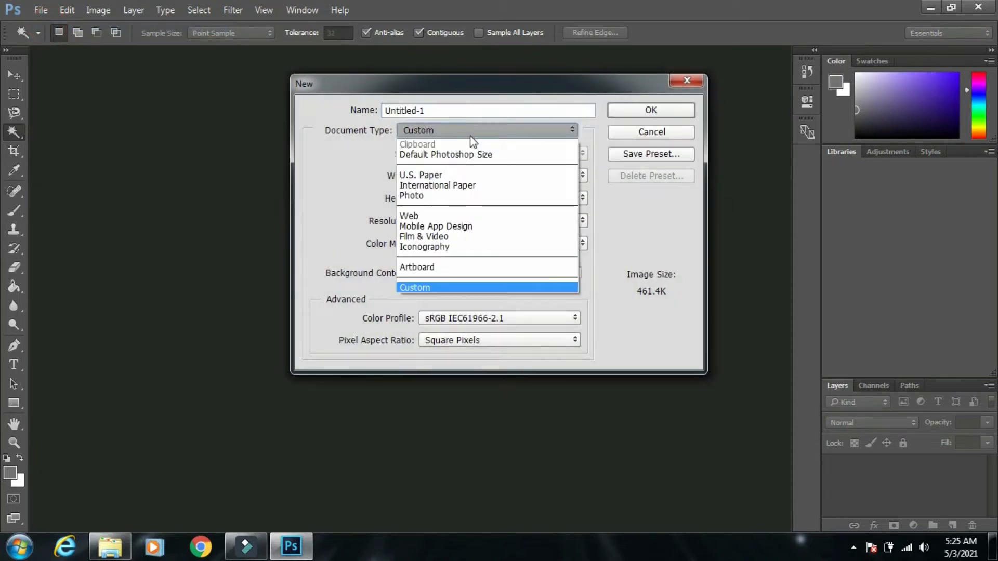
click(443, 285)
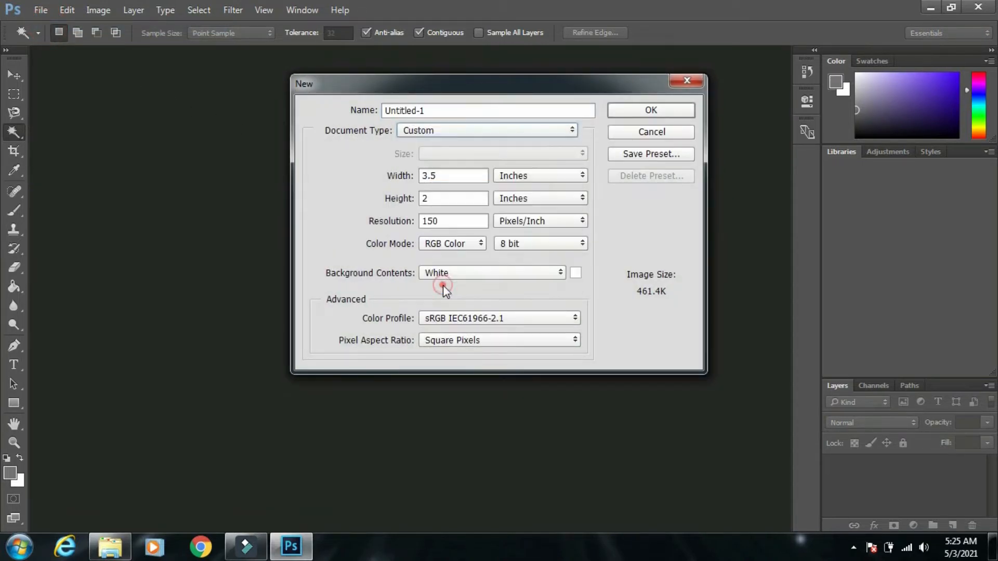
double_click(452, 176)
text(3.5)
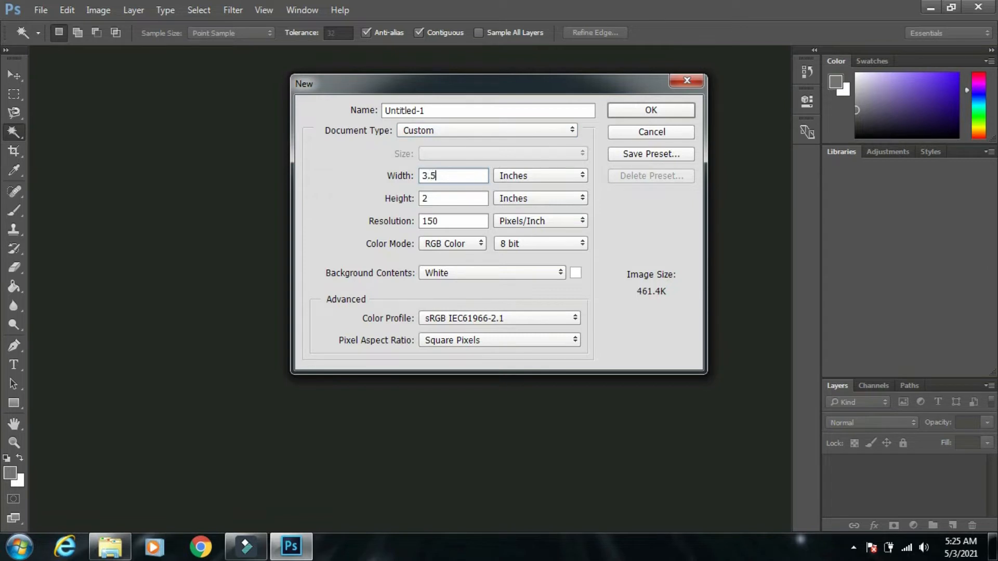
double_click(468, 198)
click(516, 174)
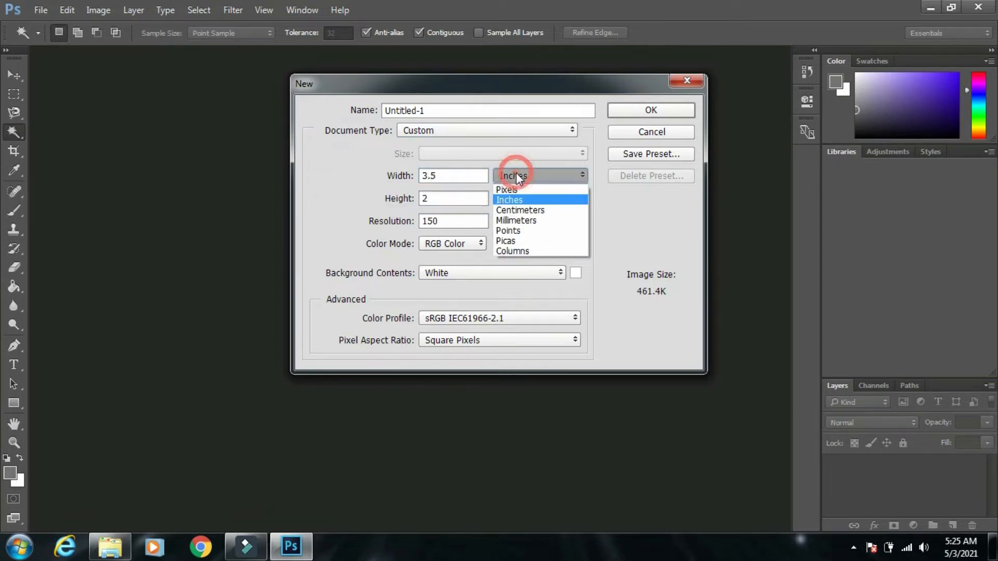
click(523, 200)
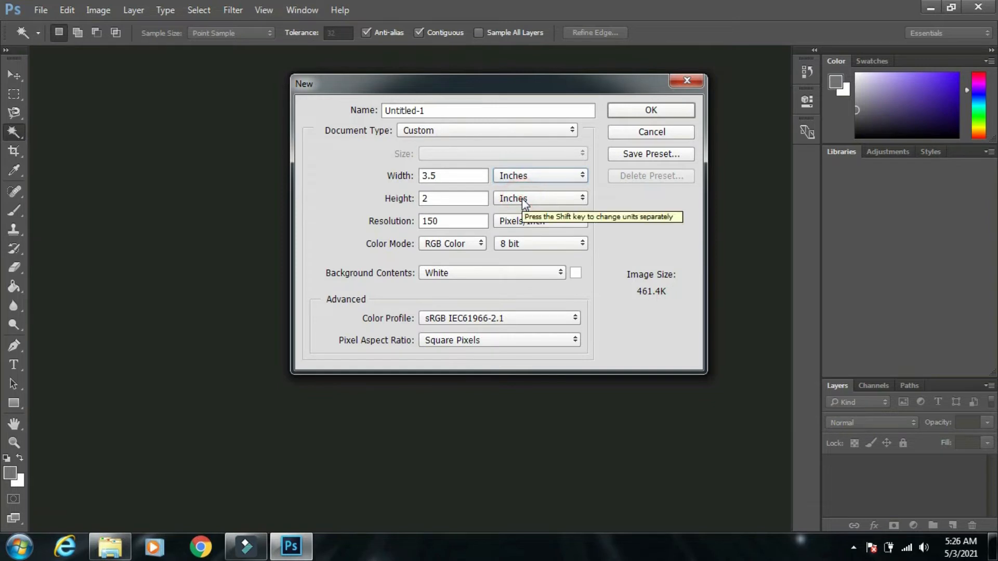
- Set the resolution to 150 pixels/inch, name the document Card and create it
double_click(457, 220)
text(150)
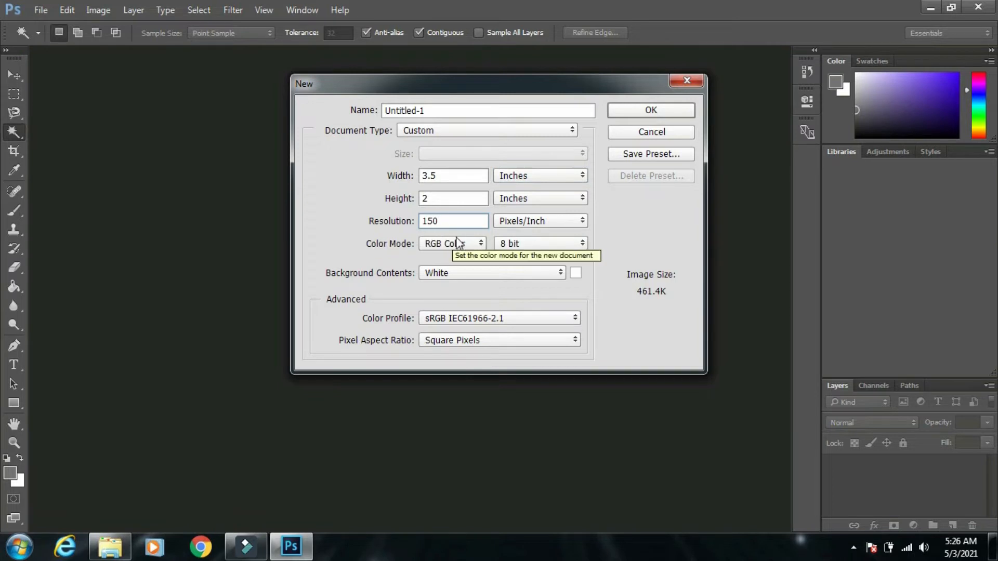
double_click(471, 107)
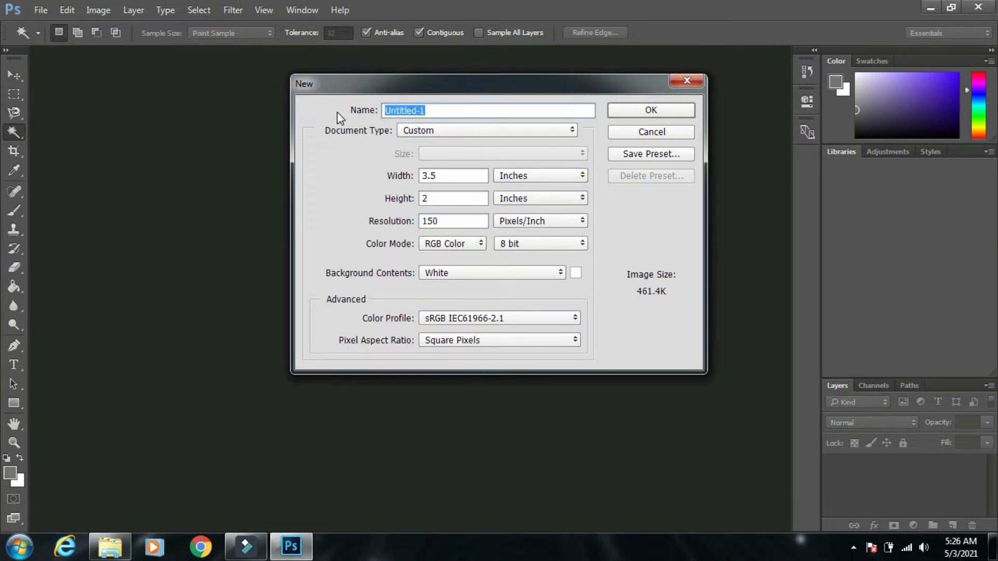
text(Card)
click(677, 111)
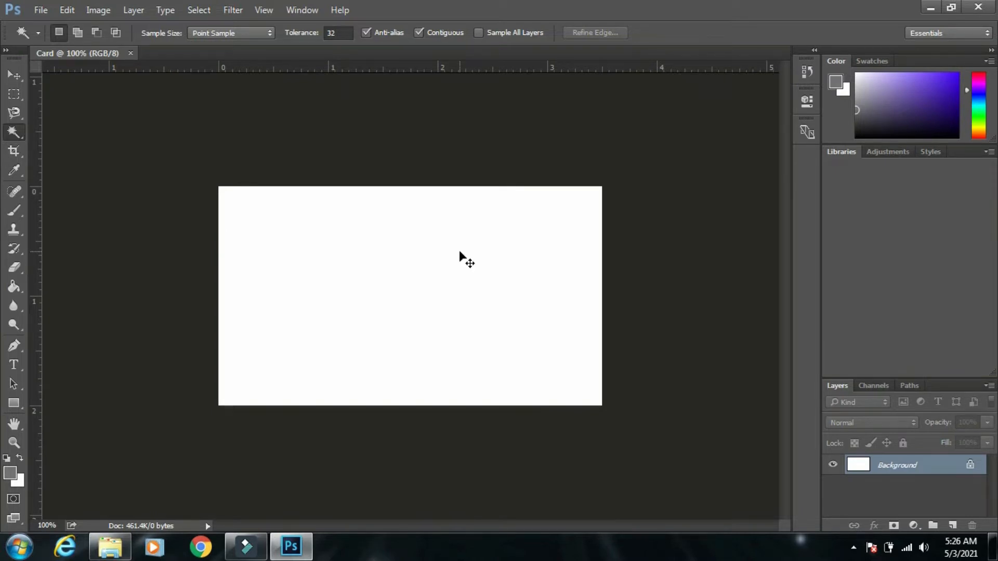
- Hide and show the rulers again, and choose inches as the unit for both rulers
key(ctrl+r)
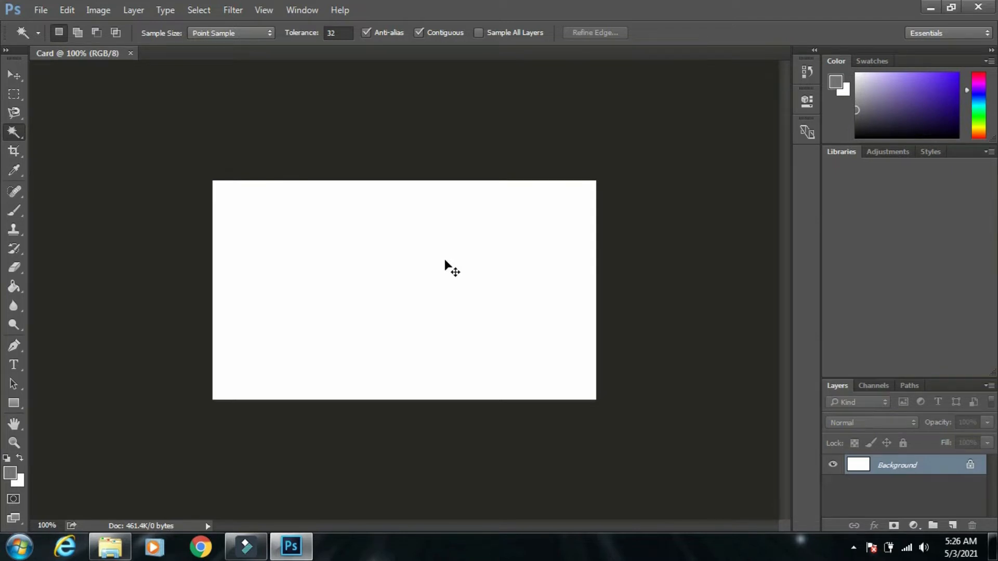
key(ctrl+r)
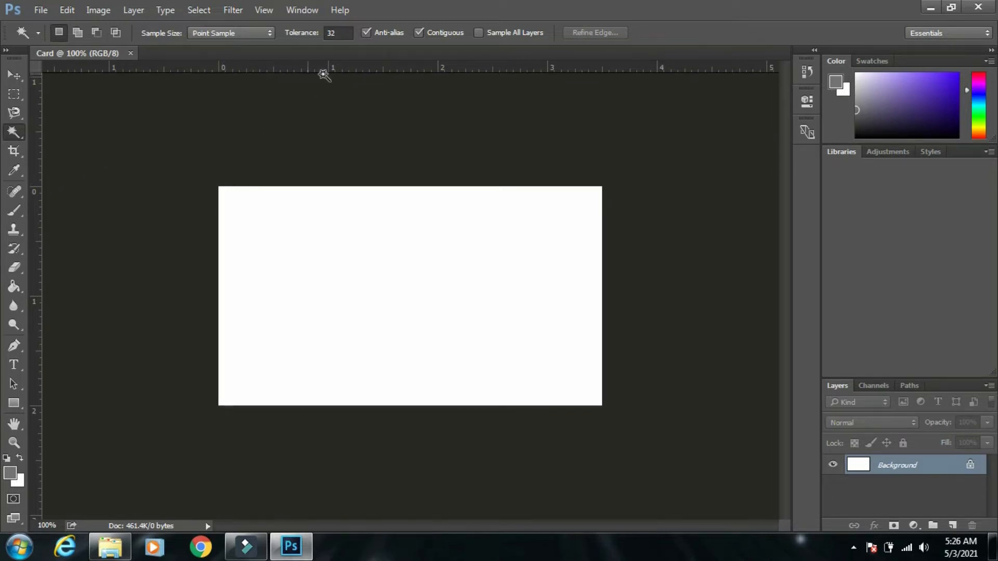
right_click(606, 69)
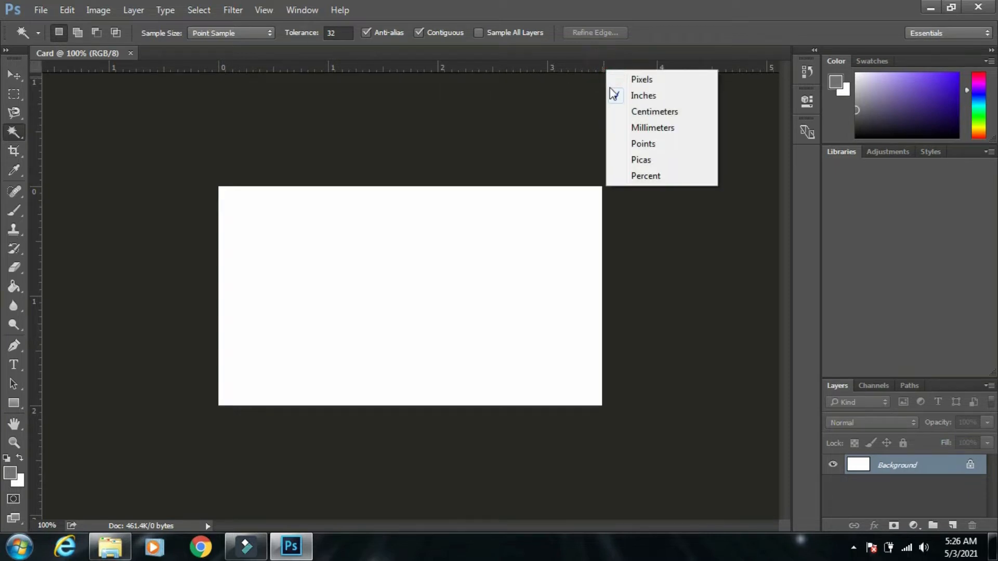
click(647, 97)
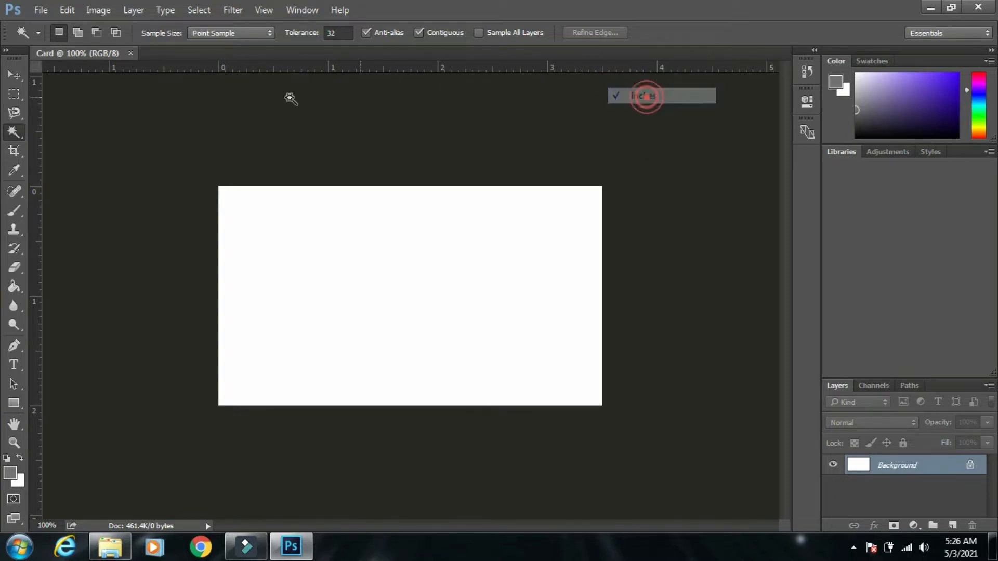
right_click(33, 114)
click(64, 149)
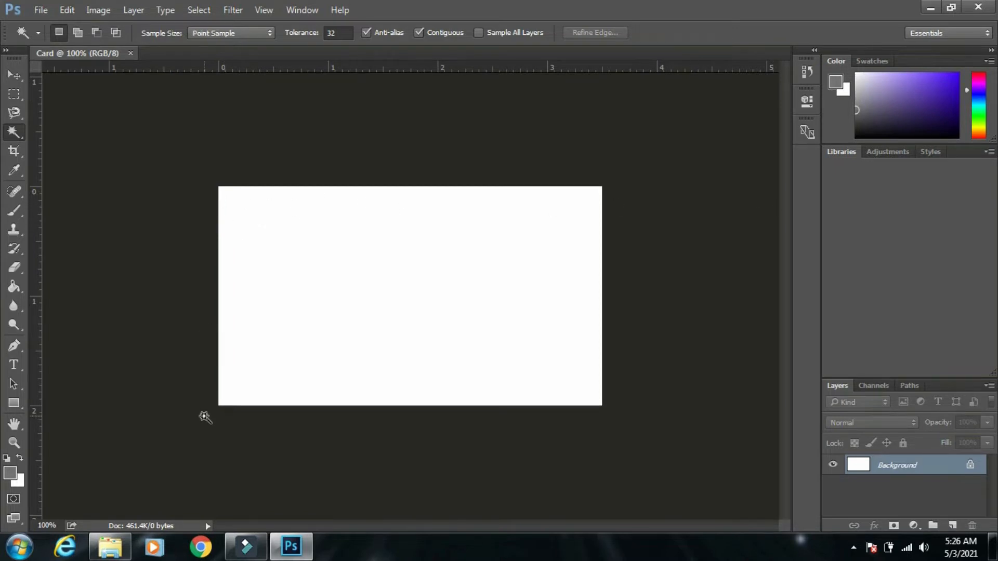
- Add a new layer and draw a rectangular marquee selection about 2.5 by 1.3 inches inside the card
click(951, 527)
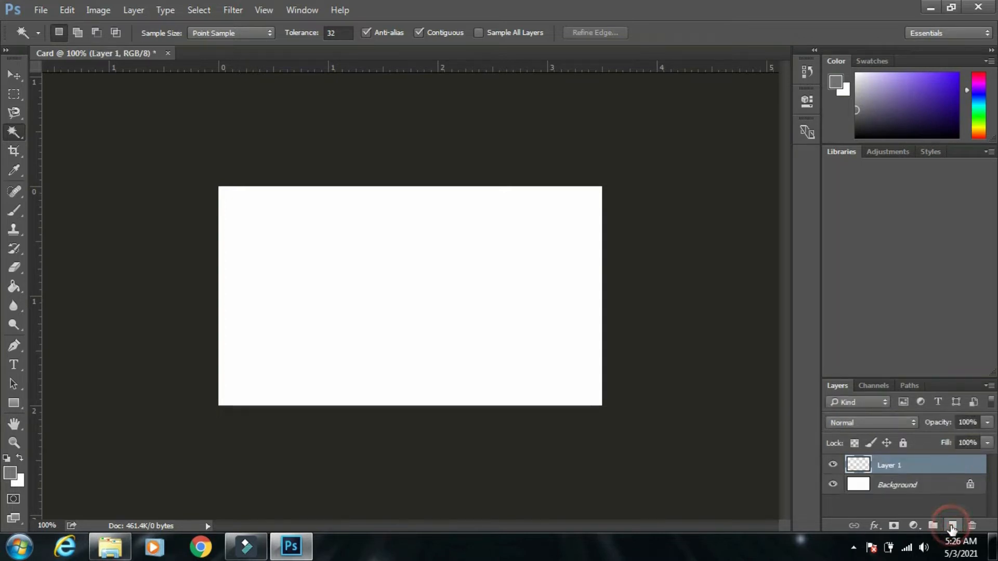
click(14, 96)
drag(274, 214, 552, 354)
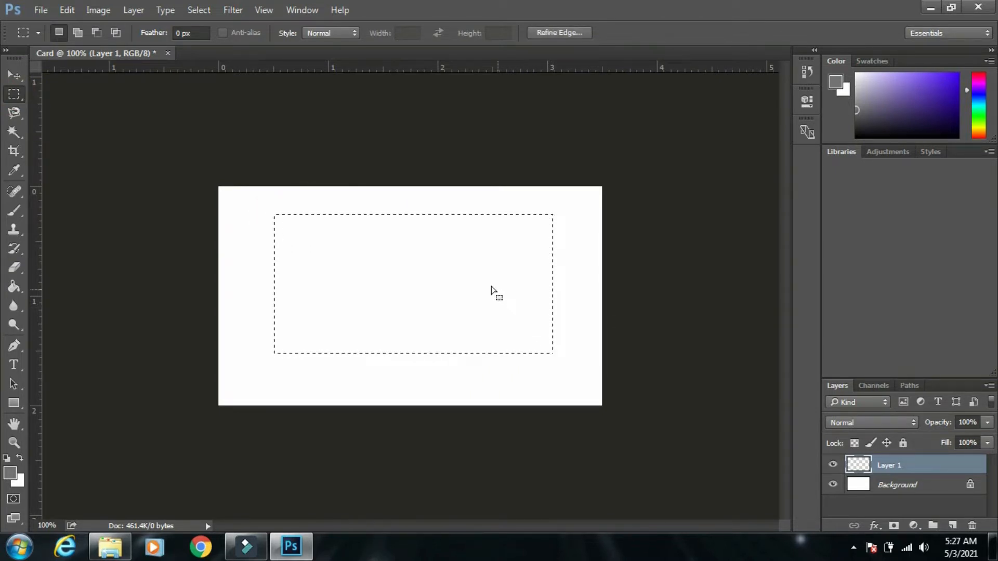
- Stroke the rectangular selection with a 5 px black line, with its location set to Center
right_click(433, 239)
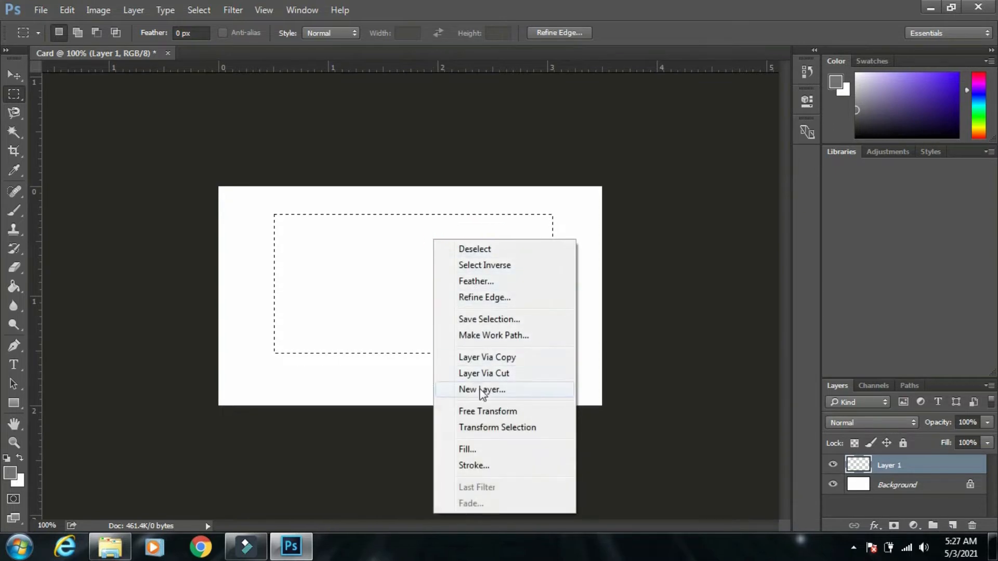
click(476, 466)
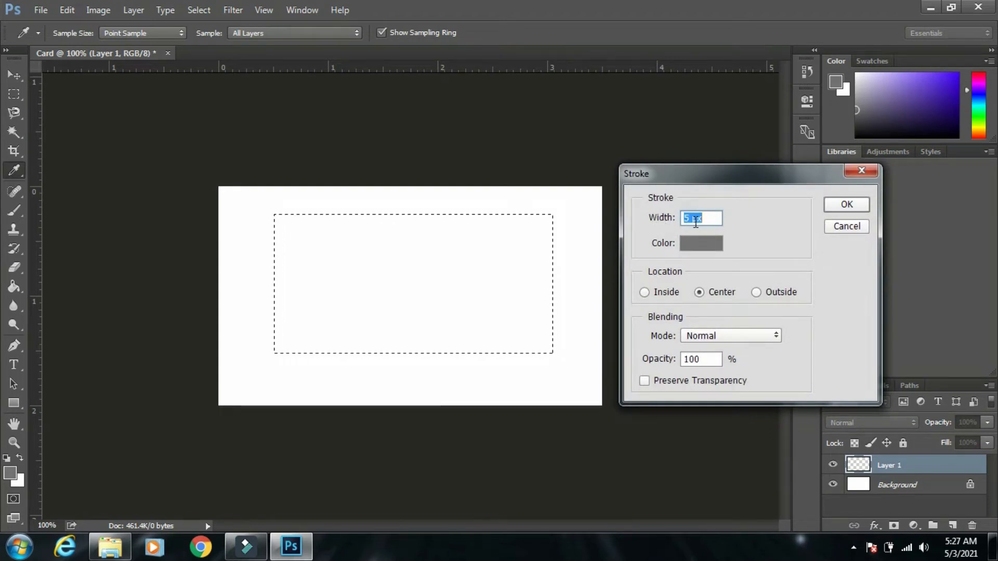
click(700, 249)
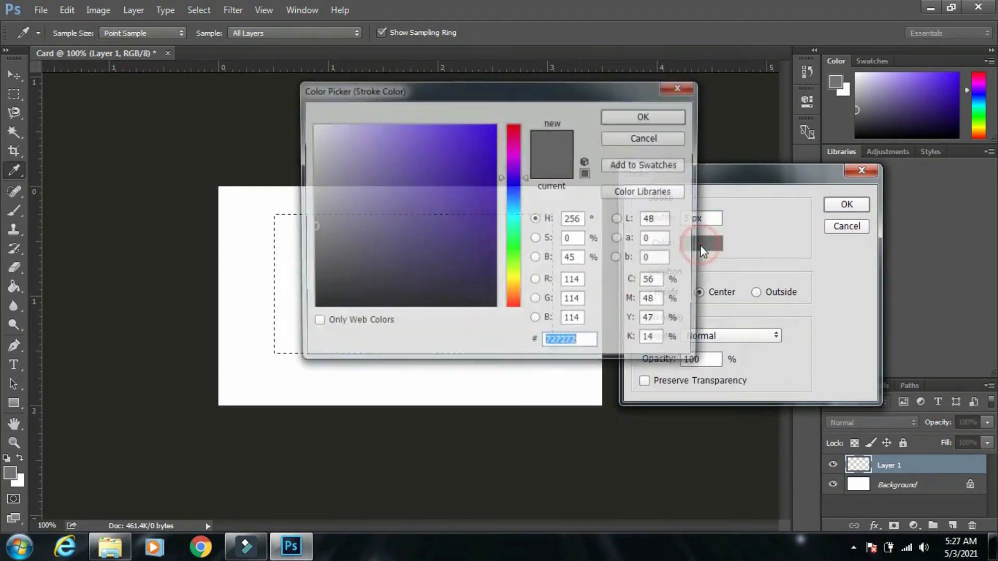
drag(410, 174, 259, 359)
click(657, 113)
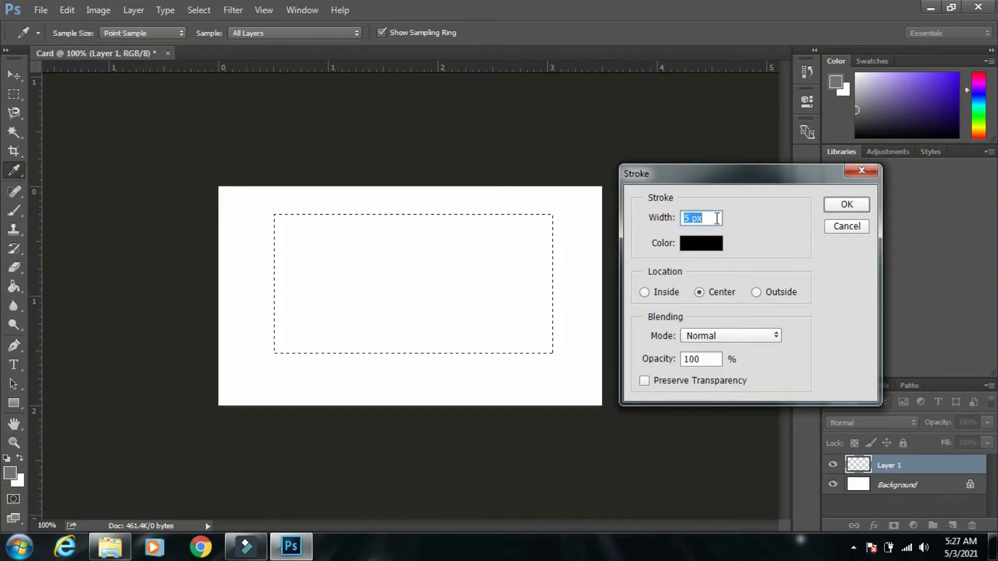
click(839, 207)
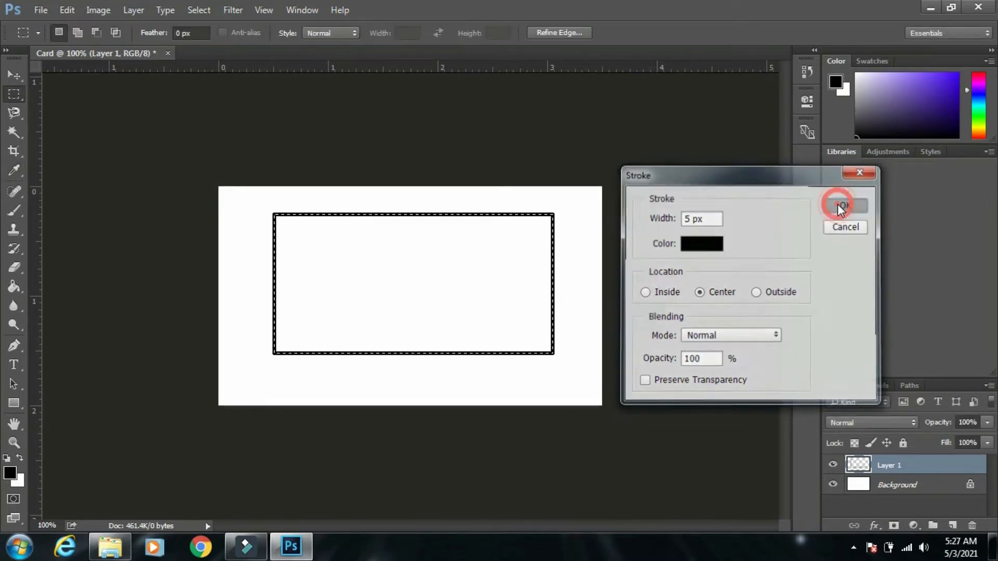
- Toggle the rectangular selection off and on with Deselect and Reselect, and clear the 5 px stroke from Layer 1
key(ctrl+d)
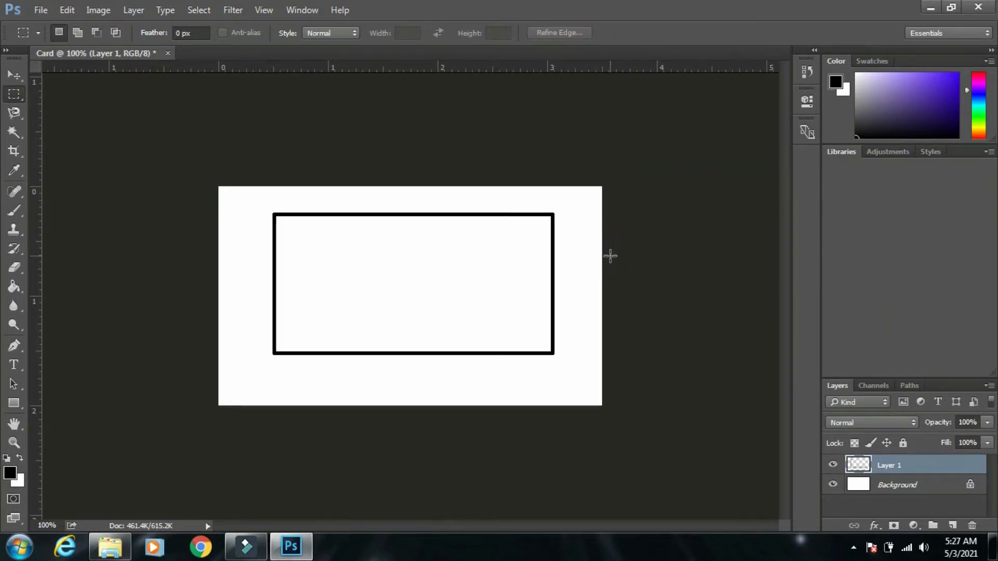
key(ctrl+shift+d)
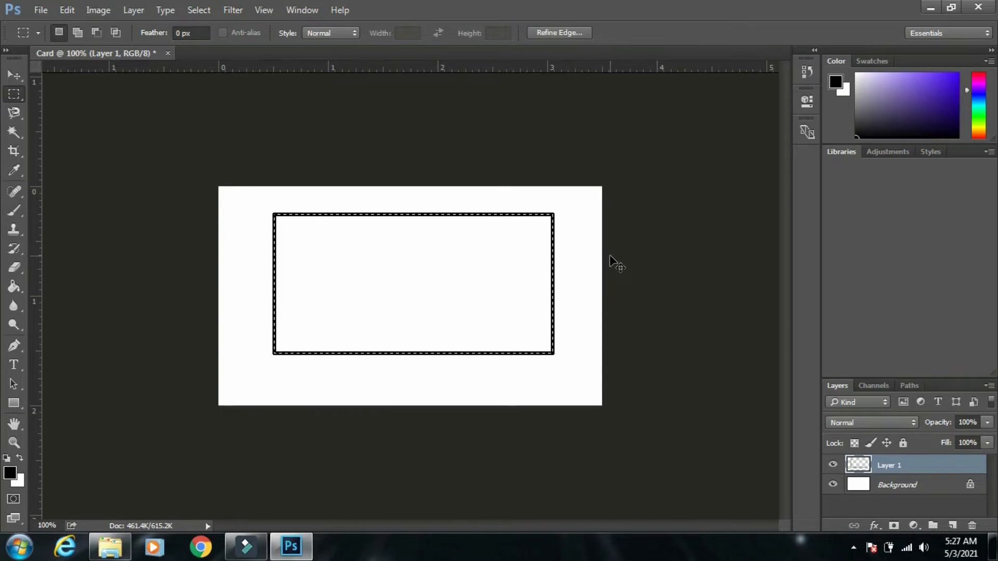
key(ctrl+d)
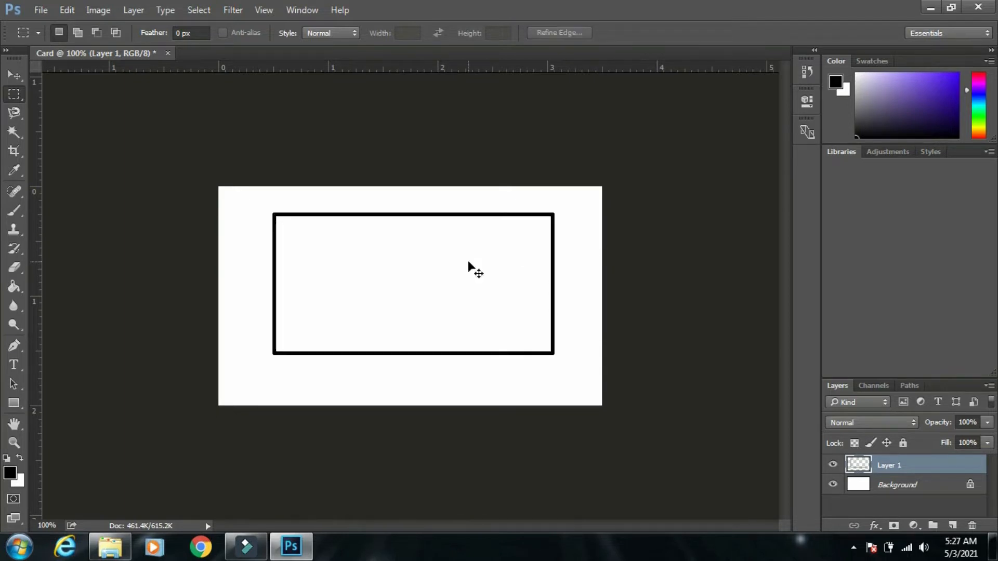
key(ctrl+shift+d)
key(Delete)
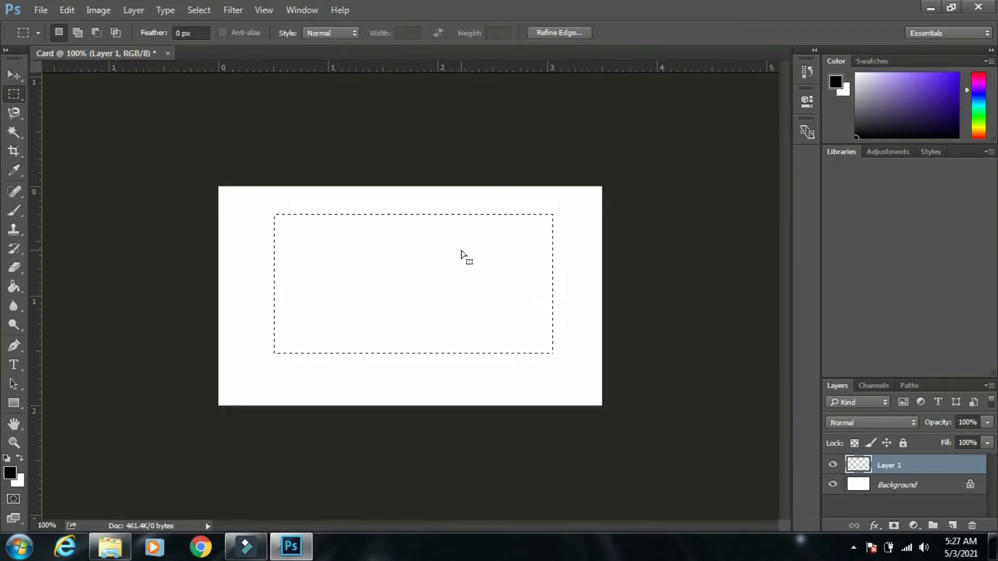
- Stroke the rectangular selection with a 2 px line and deselect it to view the outline
right_click(460, 245)
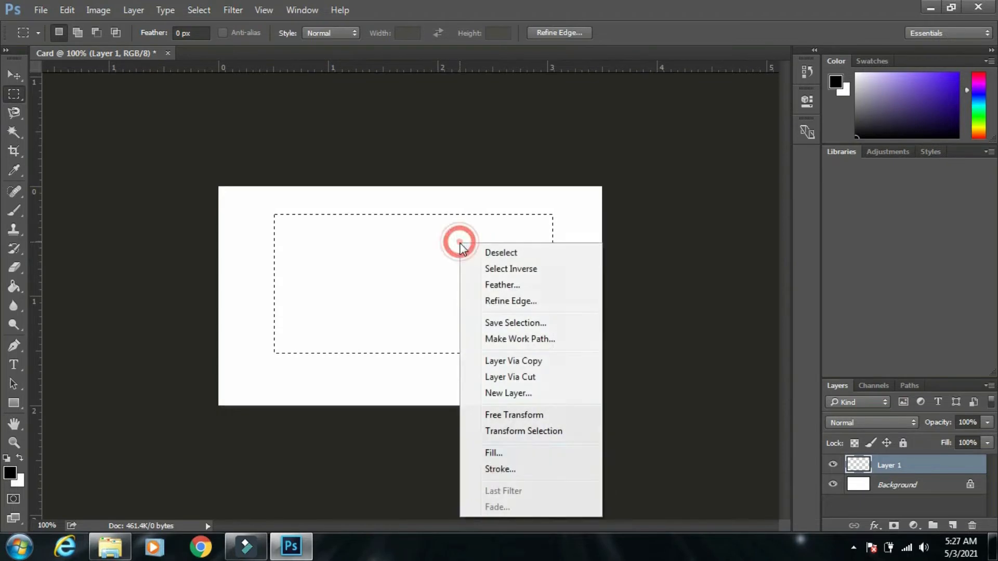
click(500, 469)
drag(692, 216, 664, 219)
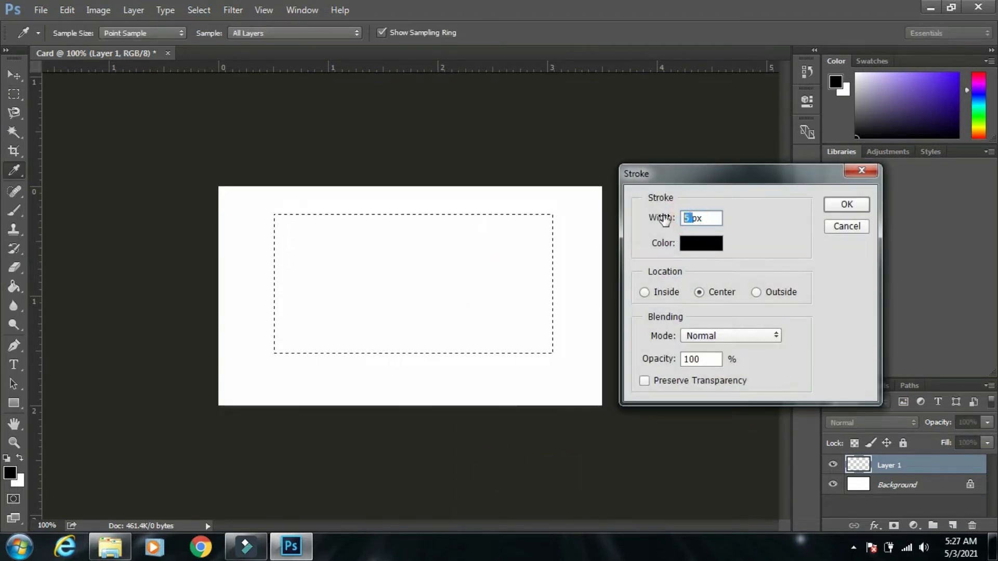
text(2)
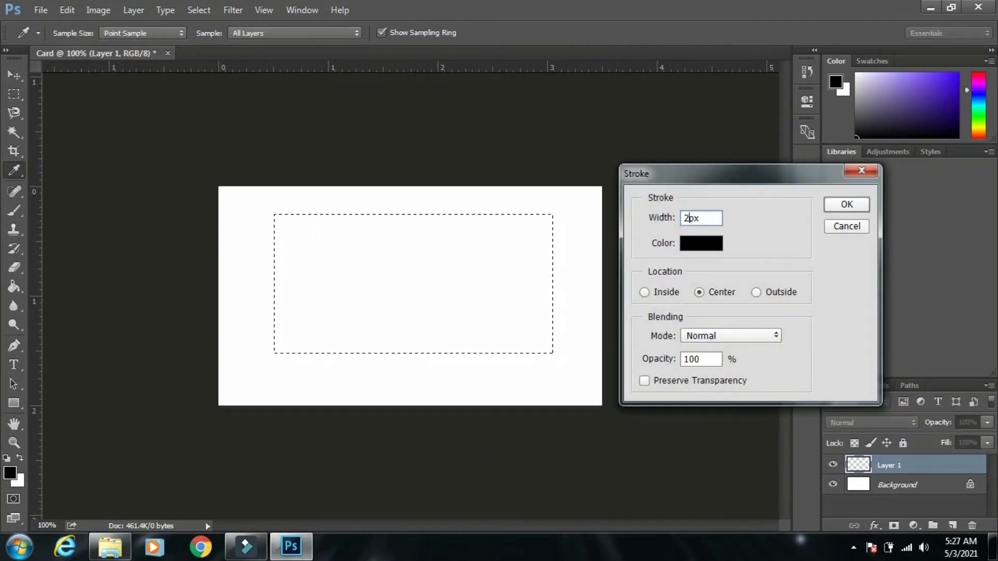
key(Return)
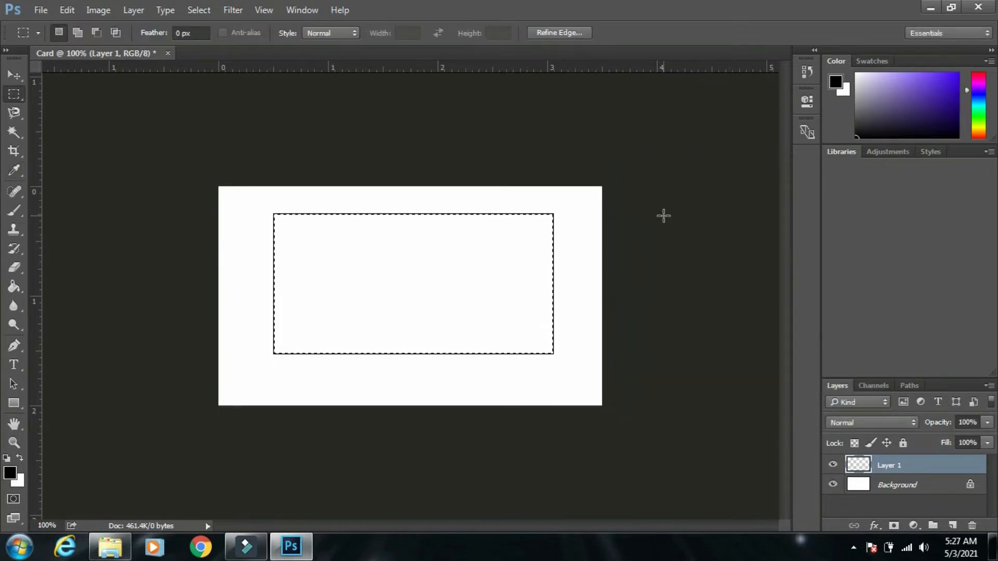
key(ctrl+d)
mouse_move(515, 216)
mouse_down()
mouse_move(555, 264)
mouse_move(509, 234)
mouse_up()
- Reselect the rectangle, try a 10 px stroke on it and undo that stroke
key(ctrl+shift+d)
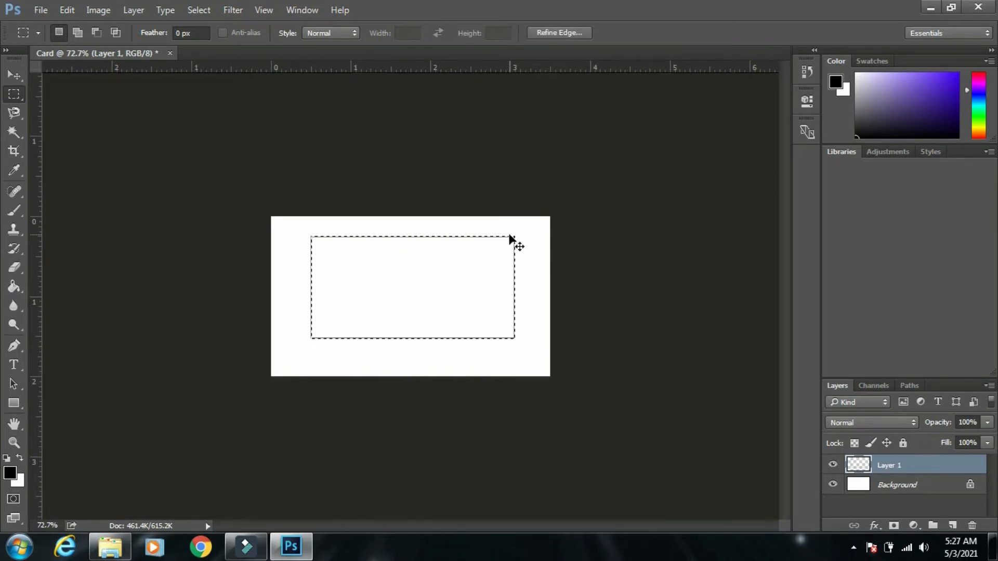
right_click(476, 262)
click(516, 484)
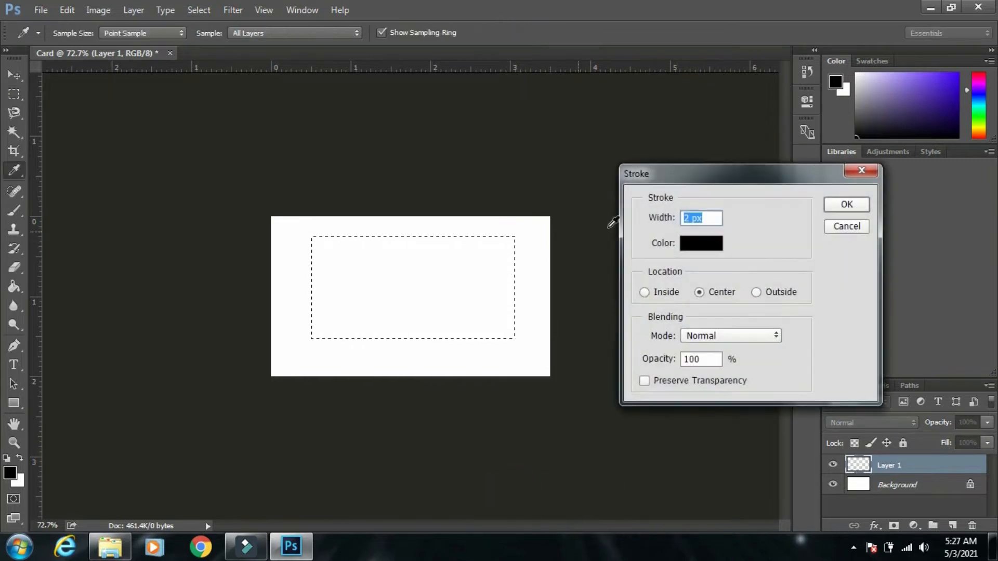
click(689, 217)
key(BackSpace)
text(10)
key(Return)
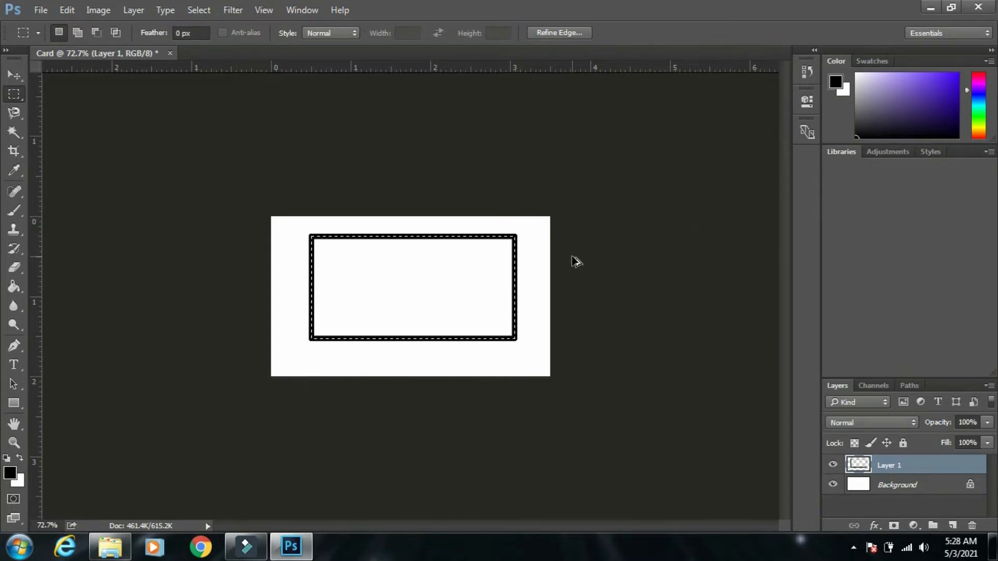
key(ctrl+z)
right_click(447, 265)
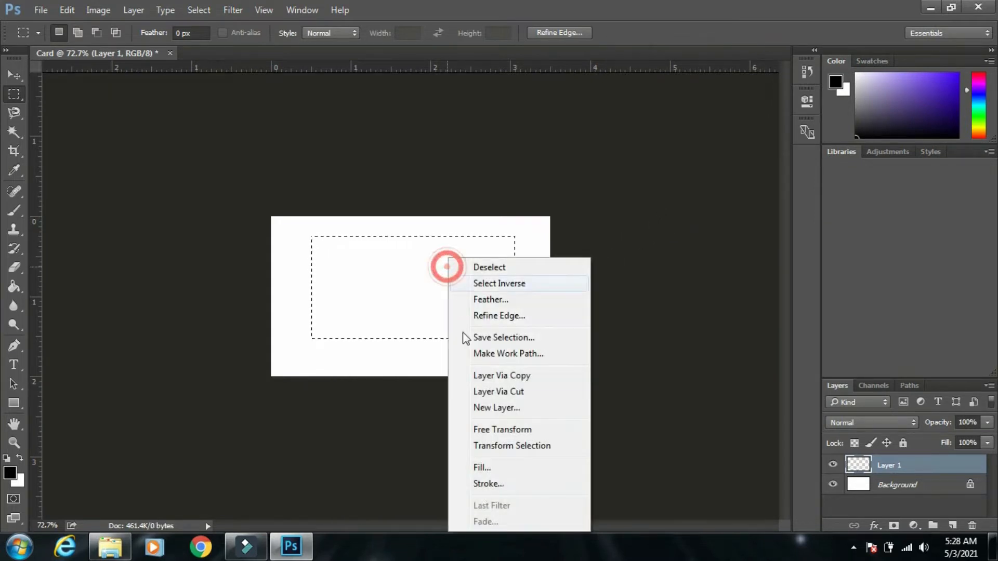
click(476, 475)
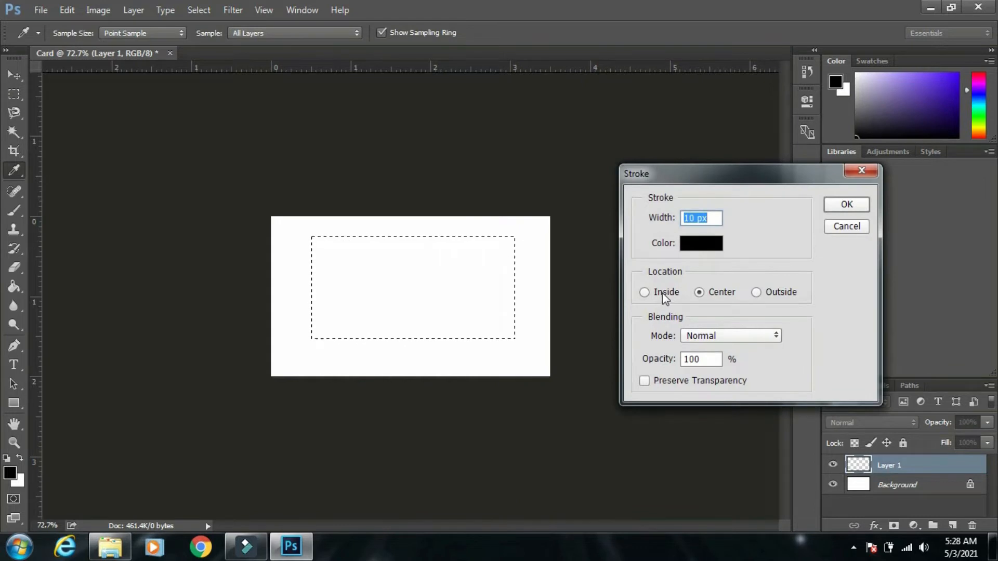
click(846, 226)
key(m)
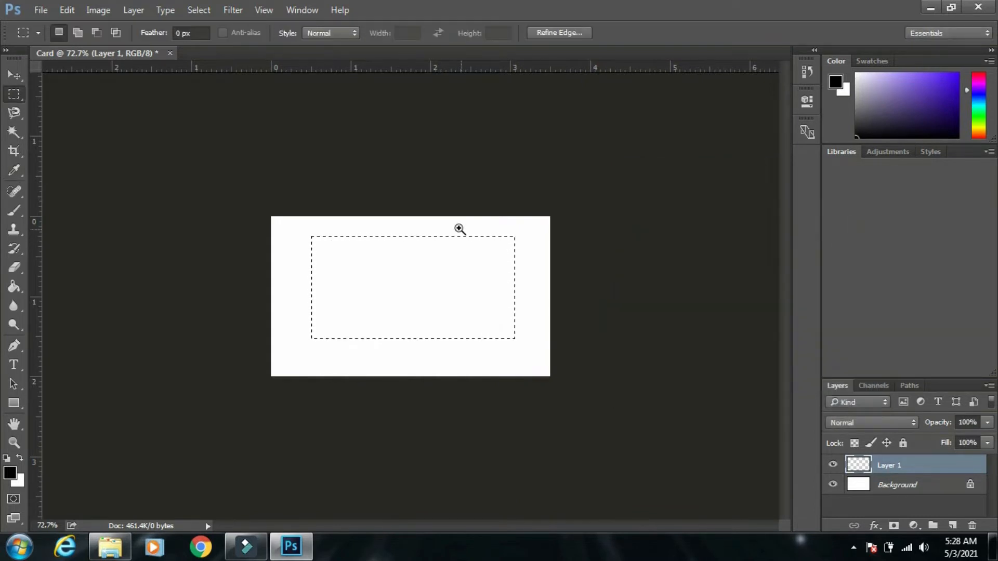
- Try a 10 px black stroke on the rectangular selection with its location set to Center, and undo it
key(ctrl+plus)
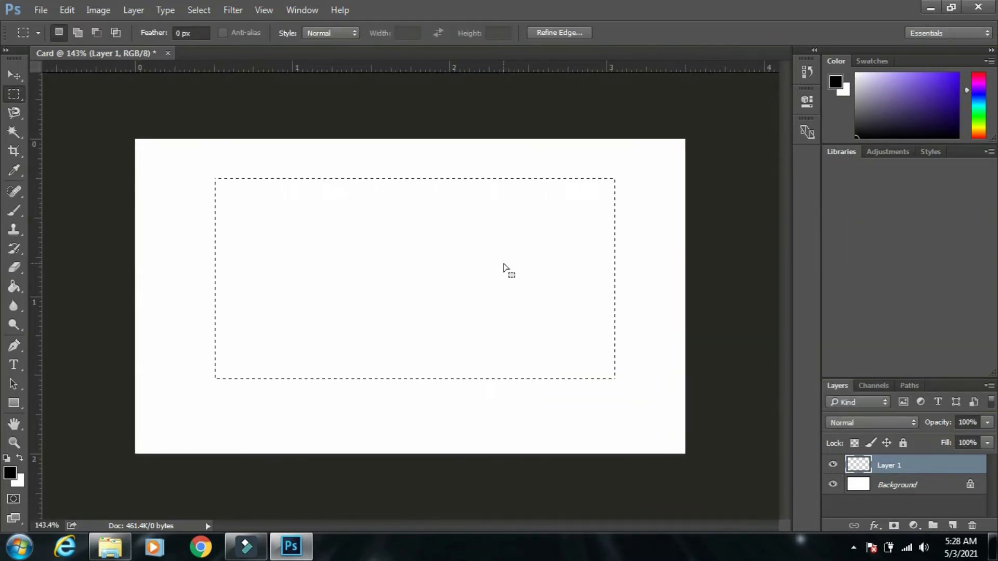
right_click(505, 267)
click(543, 484)
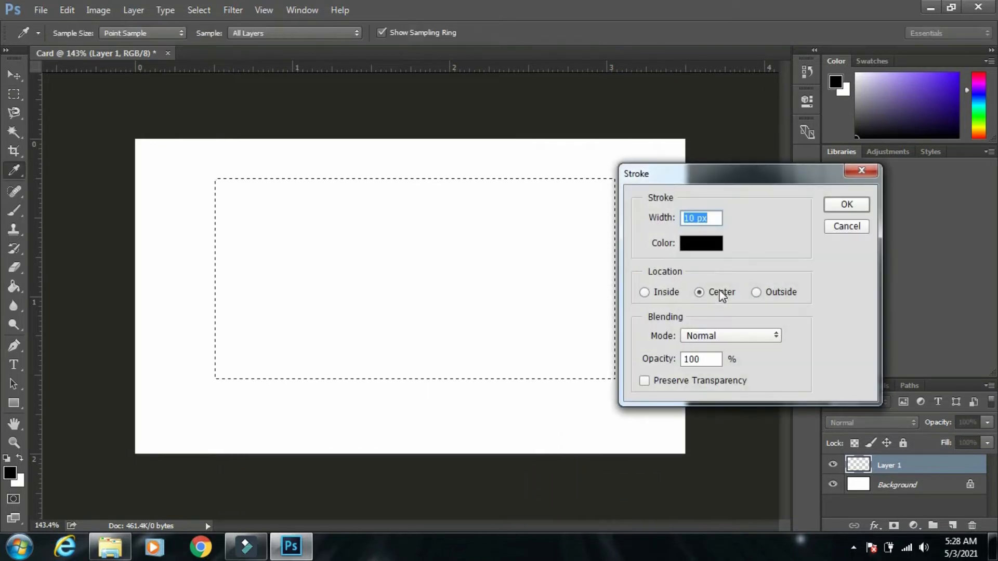
click(844, 204)
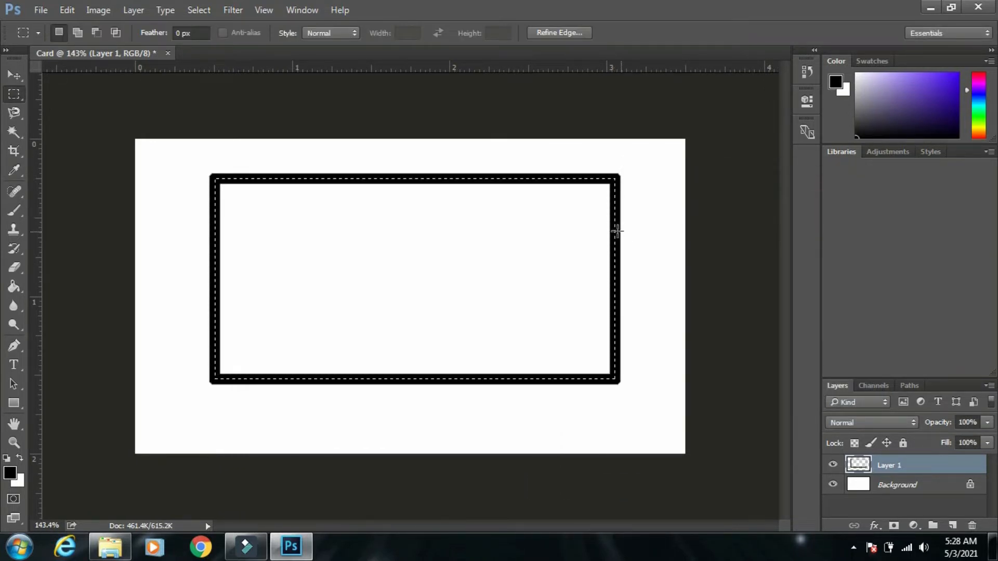
key(ctrl+z)
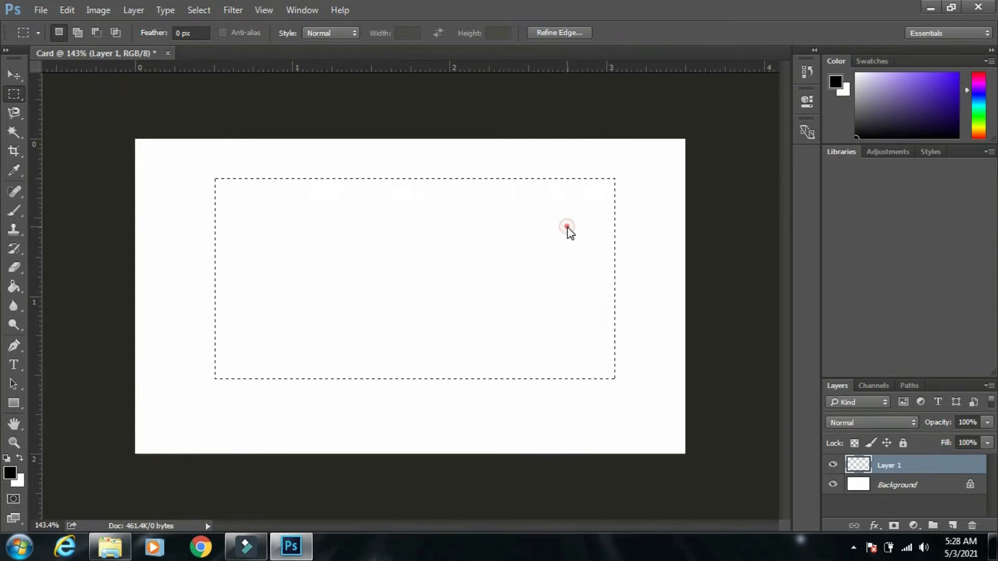
- Try a 10 px stroke on the rectangular selection with its location set to Inside, and undo it
right_click(568, 229)
click(604, 454)
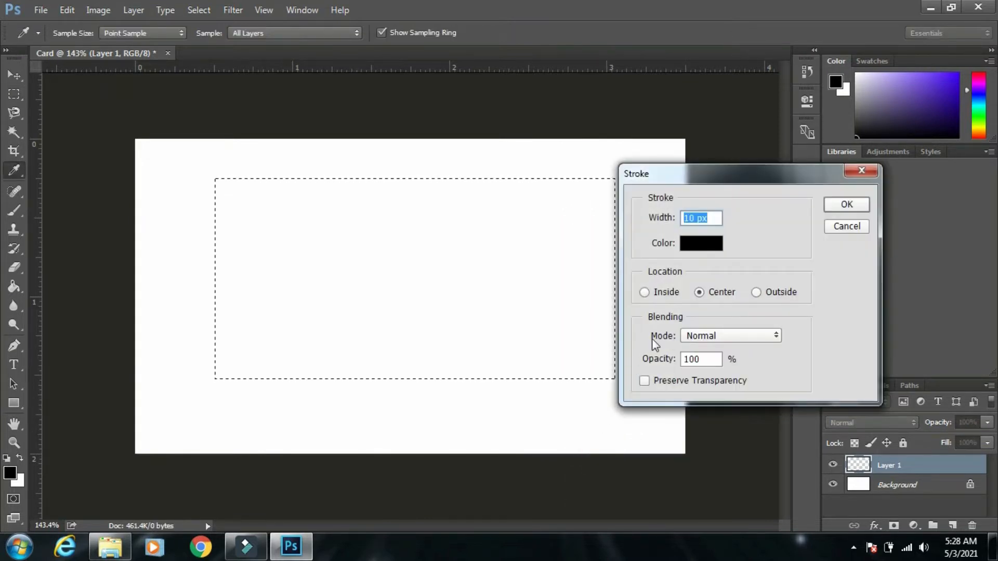
click(666, 292)
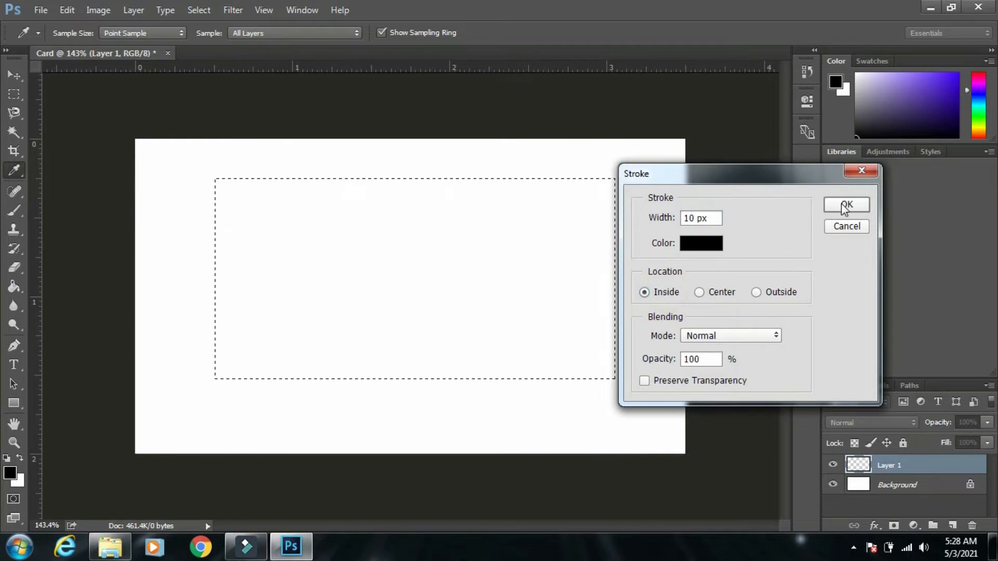
click(847, 204)
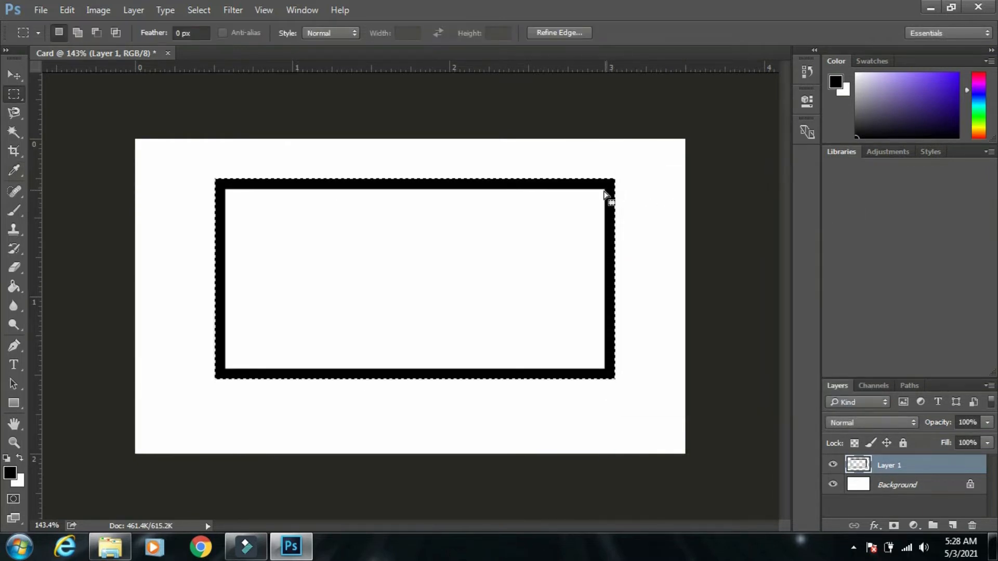
key(ctrl+z)
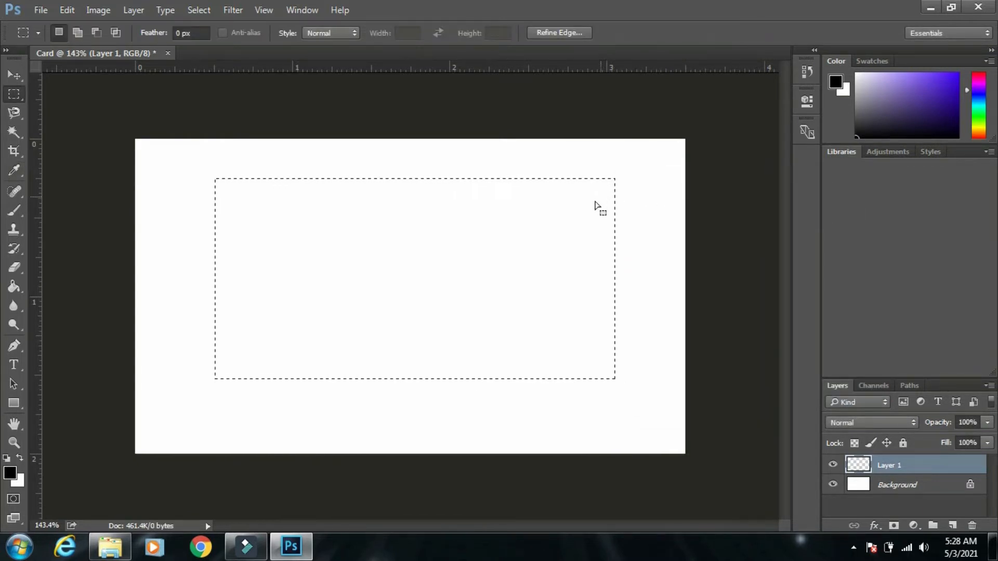
- Try a 10 px stroke located Outside the rectangular selection, undo it and deselect the rectangle
right_click(546, 225)
click(581, 449)
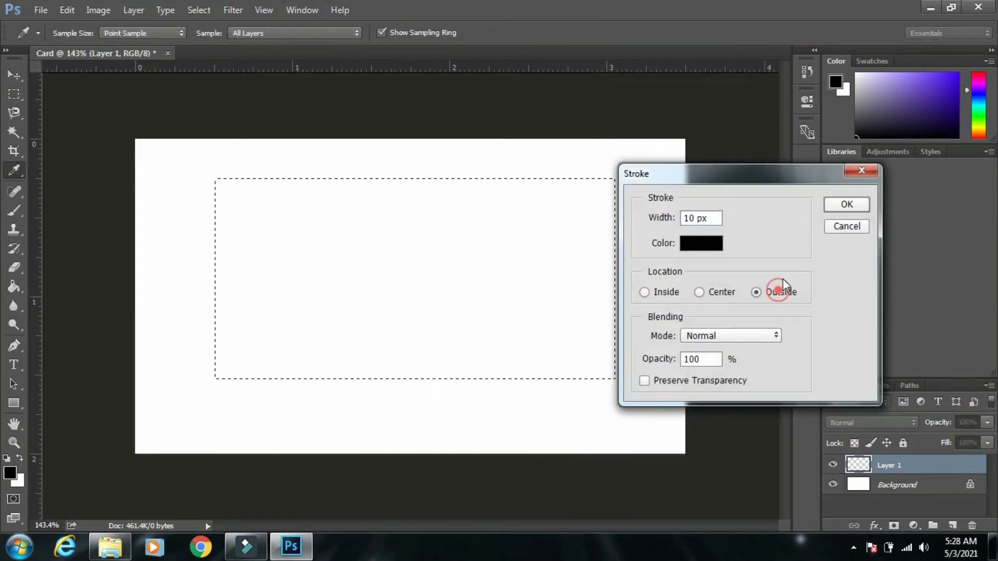
click(847, 204)
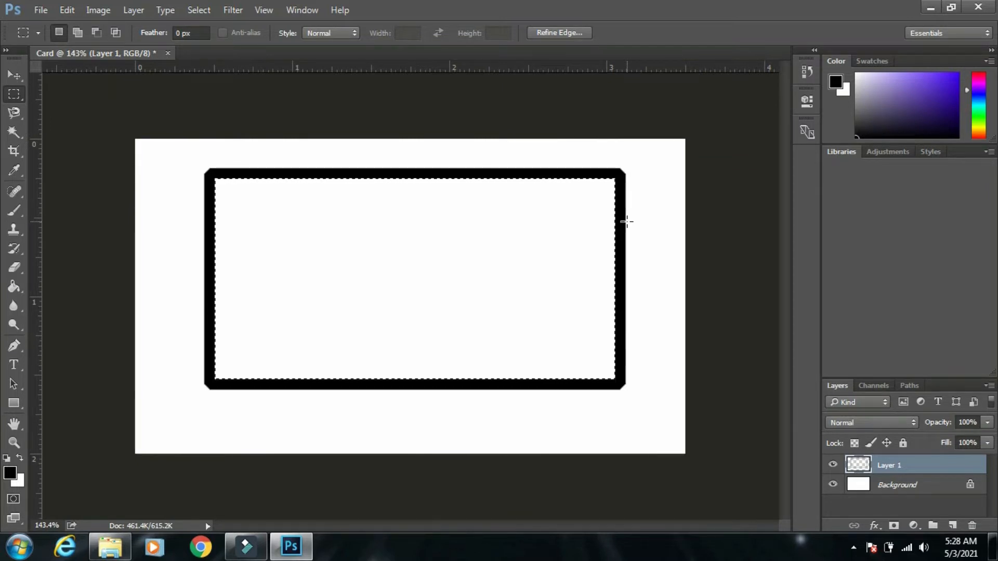
key(ctrl+z)
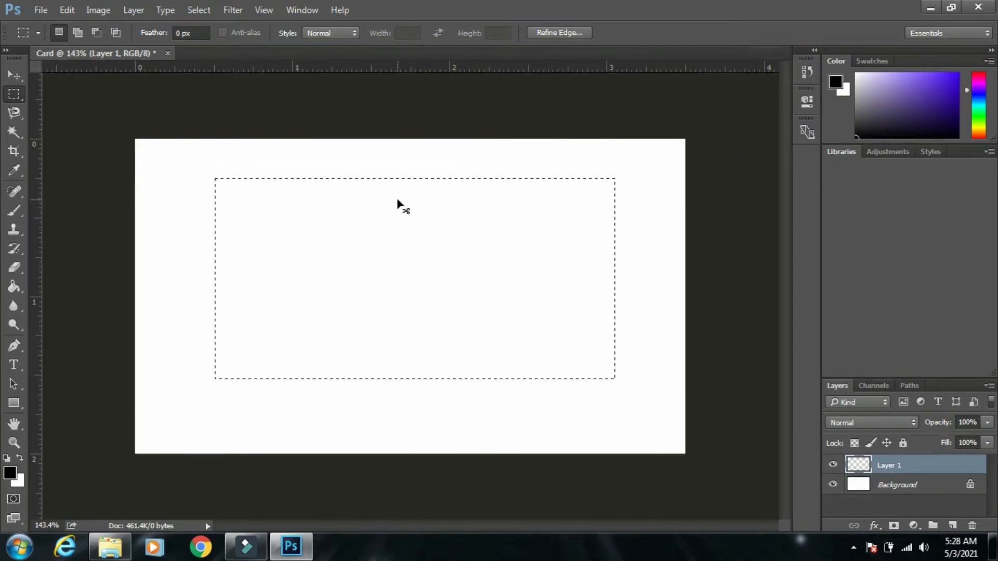
key(ctrl+d)
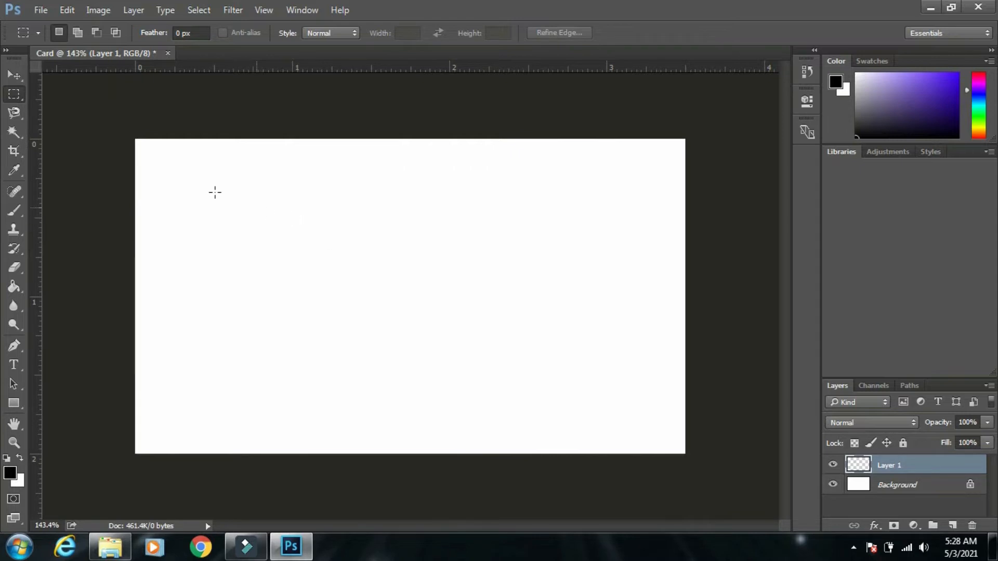
- Draw an unfeathered rectangular selection of about 2.6 by 1.2 inches to inspect its square corners, and deselect it
right_click(14, 94)
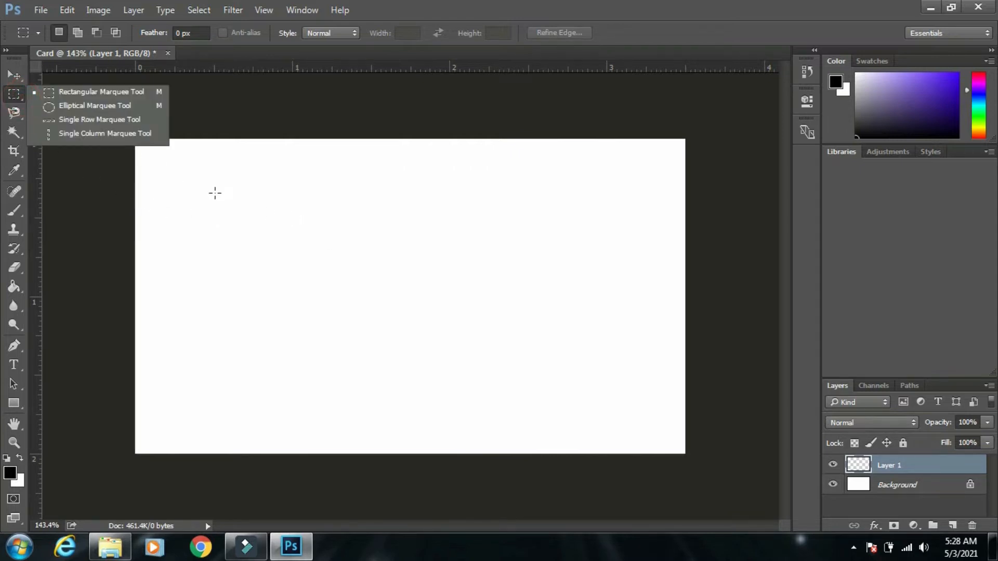
drag(214, 192, 628, 380)
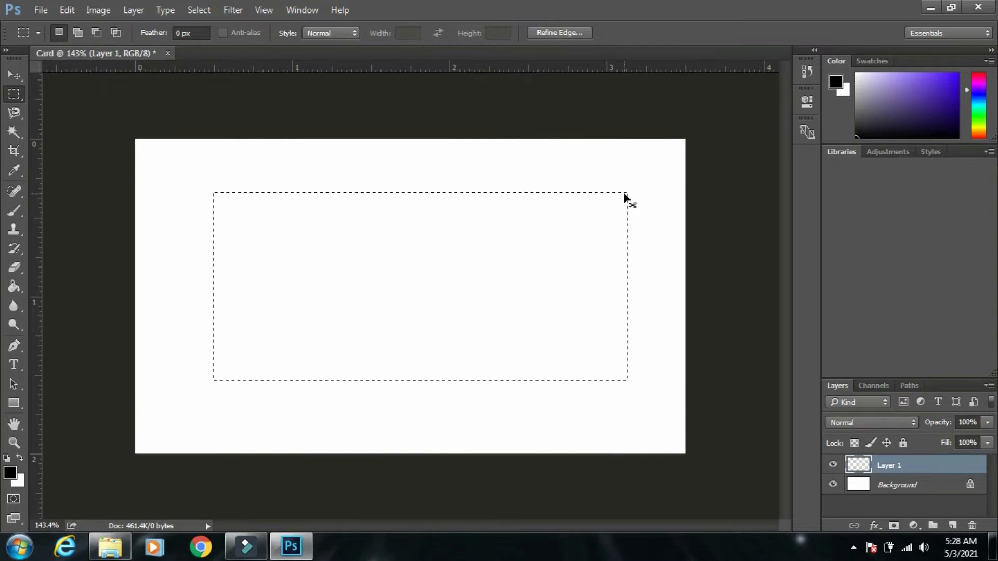
key(ctrl+d)
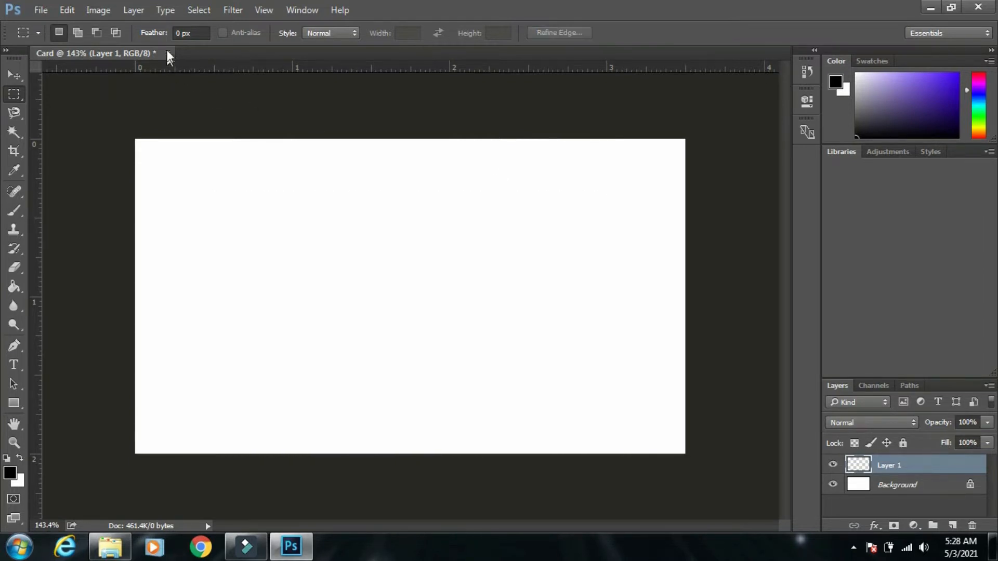
- Draw a rectangular selection of about 2.4 by 1.4 inches with a 5 px feather, inspect its corners and deselect it
click(182, 37)
text(5)
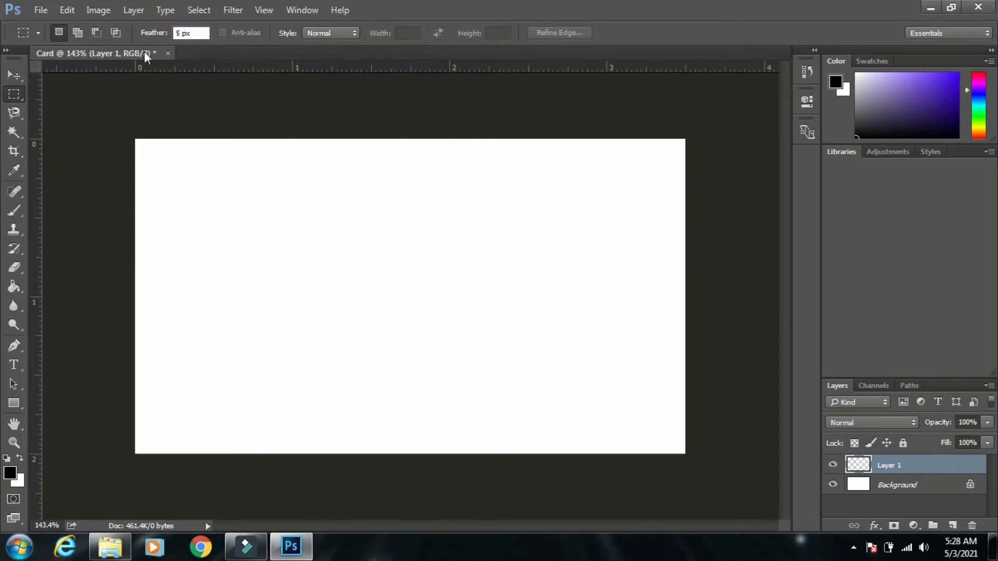
drag(225, 193, 599, 402)
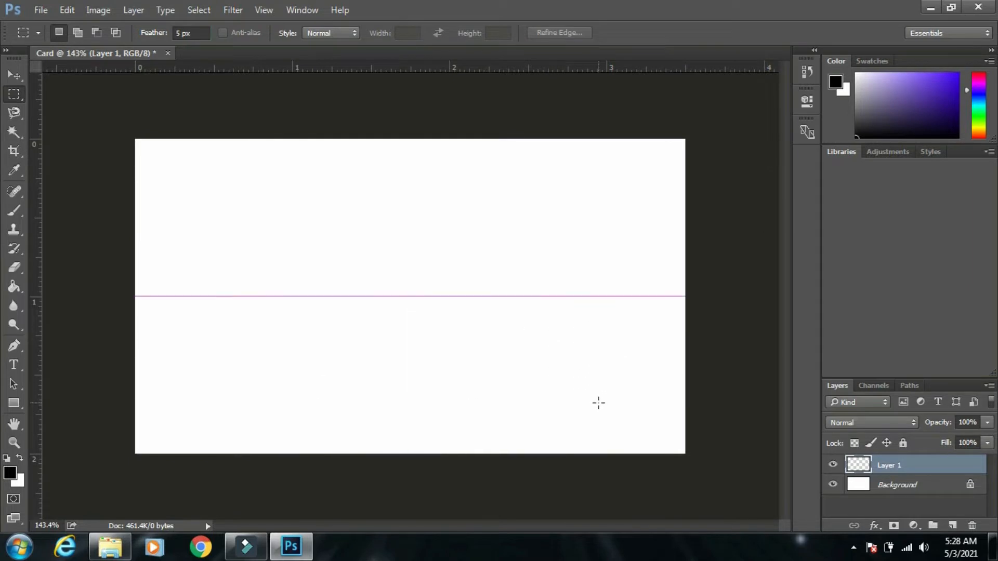
click(615, 183)
scroll(615, 182, up, 5)
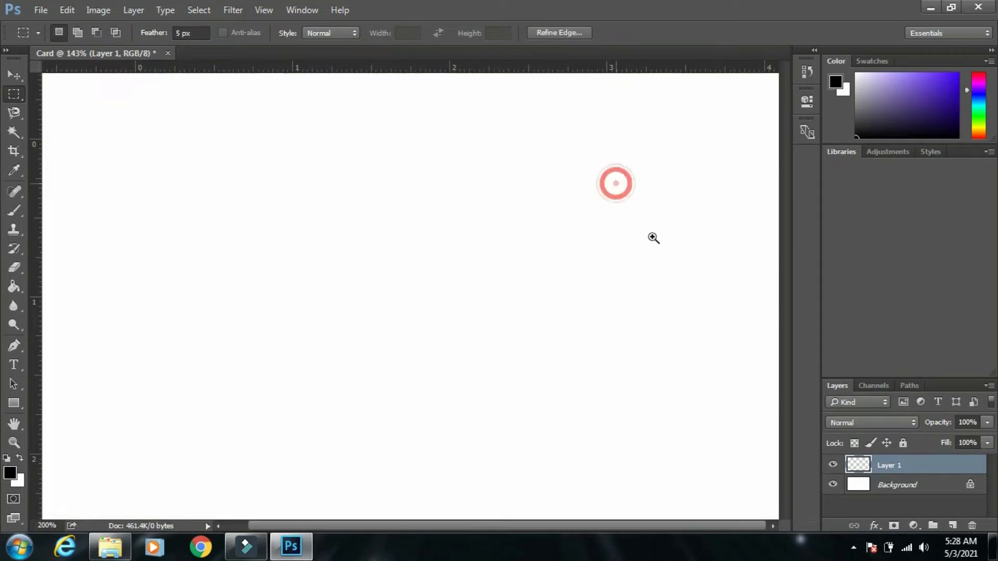
drag(648, 239, 595, 198)
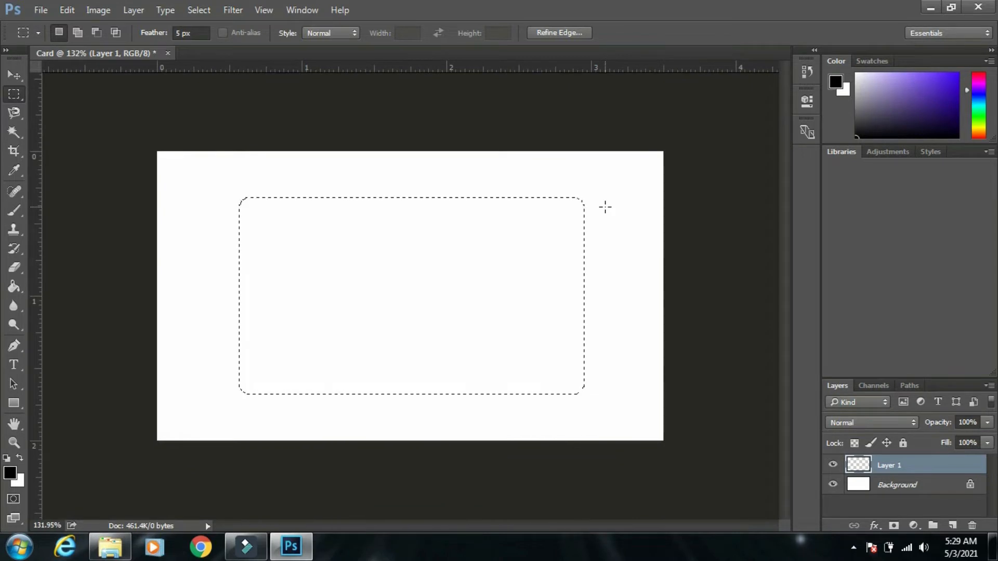
click(606, 208)
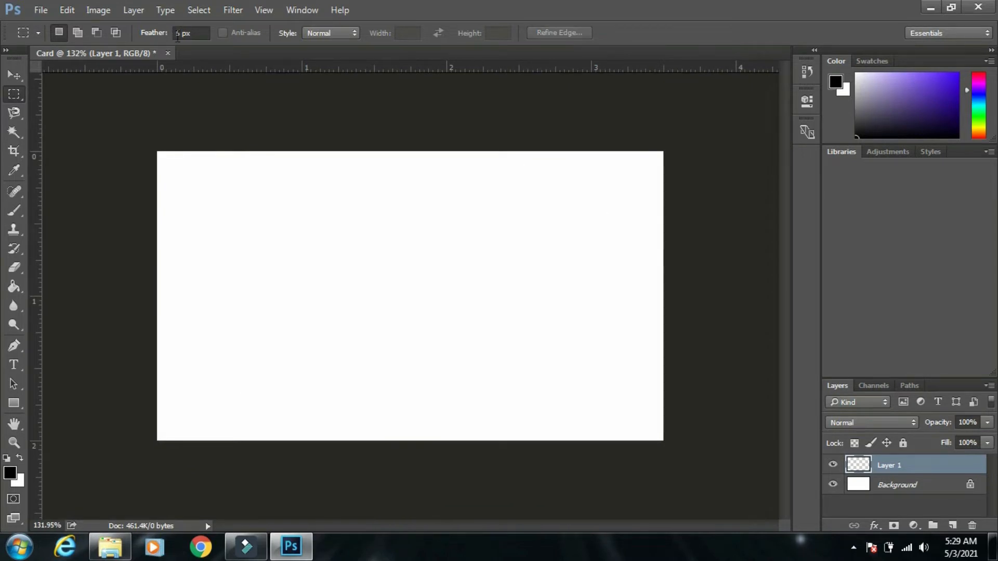
- Draw a rectangular selection with a 20 px feather, try a 10 px Outside stroke on it, and undo the stroke and deselect
click(177, 34)
drag(243, 207, 593, 399)
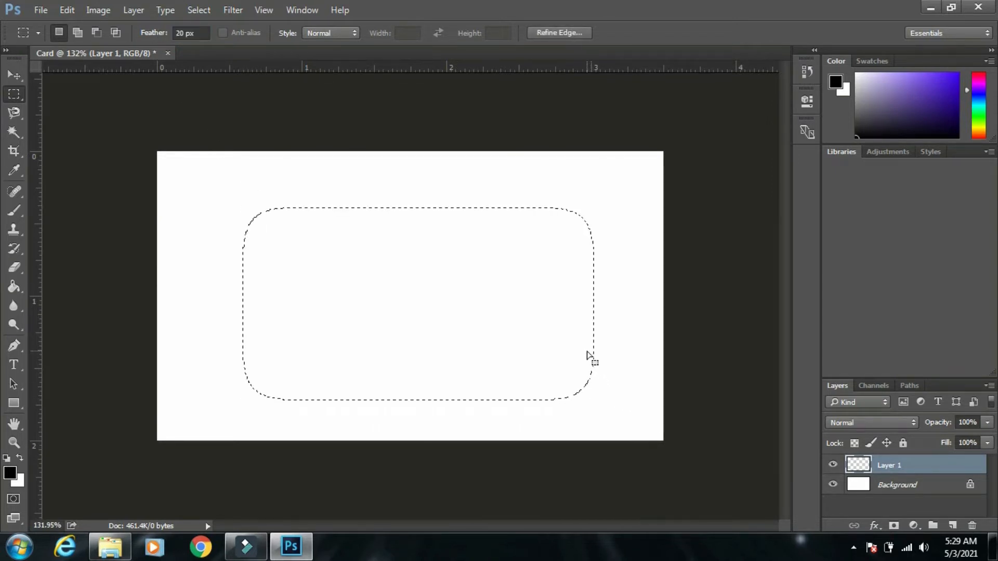
right_click(566, 285)
click(616, 242)
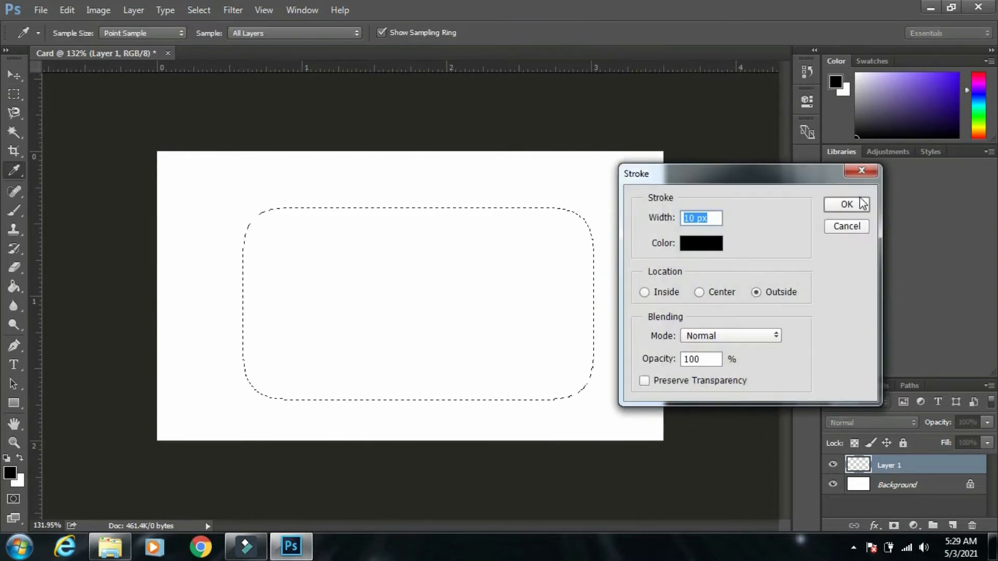
click(857, 203)
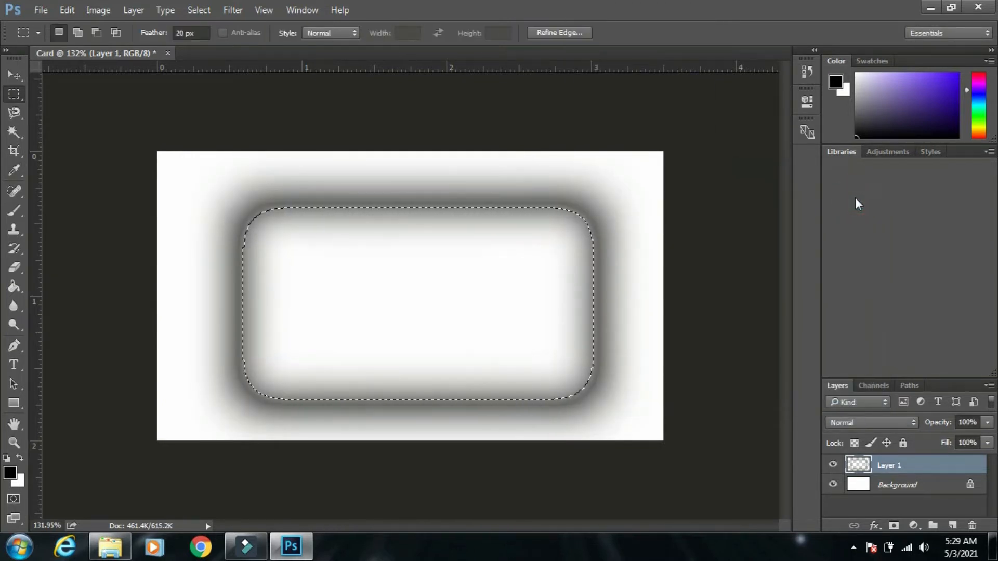
key(ctrl+z)
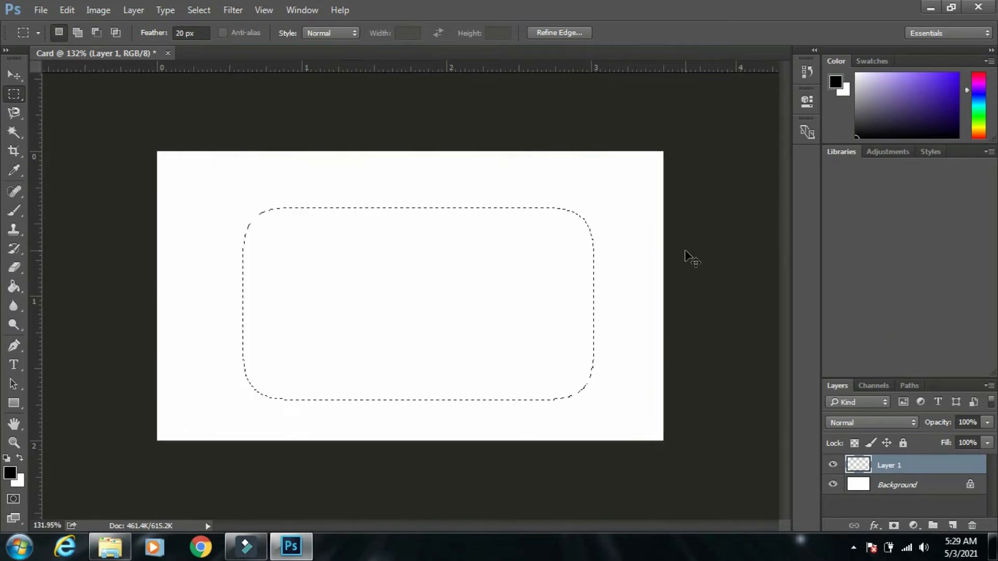
key(ctrl+d)
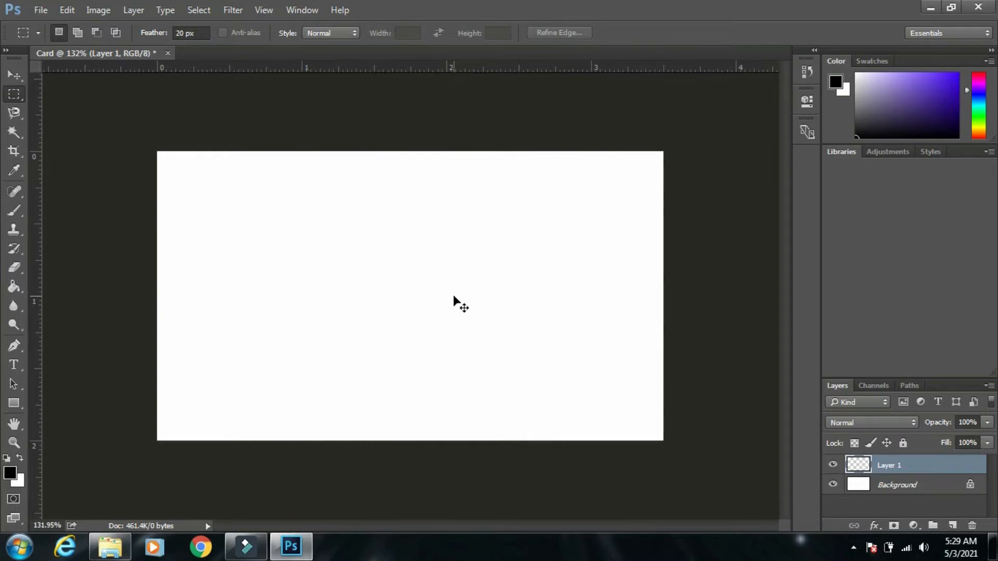
- Zoom in and out repeatedly on the blank card to view it at different magnifications
key(ctrl+plus)
key(ctrl+plus)
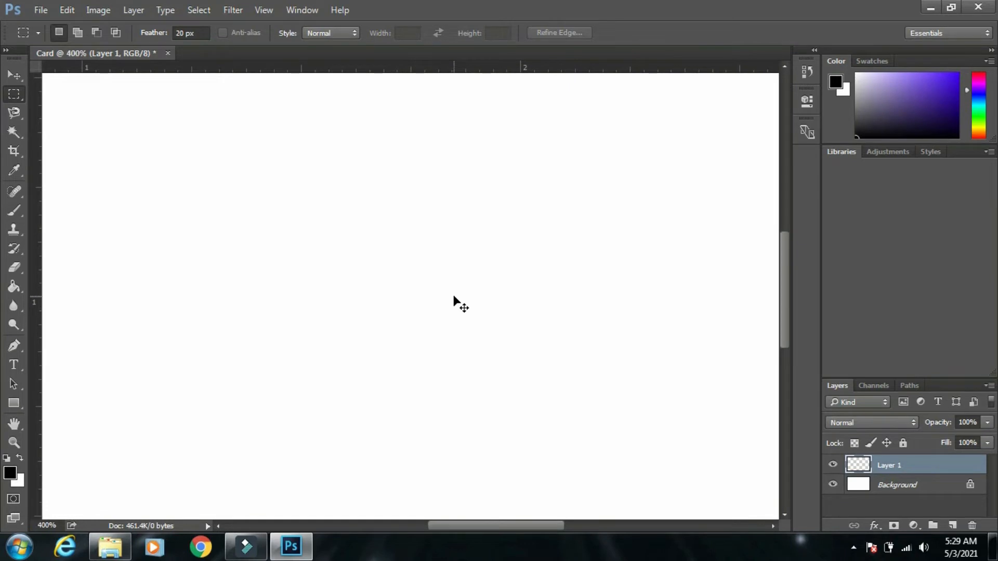
key(ctrl+minus)
key(ctrl+minus)
key(ctrl+minus)
key(ctrl+minus)
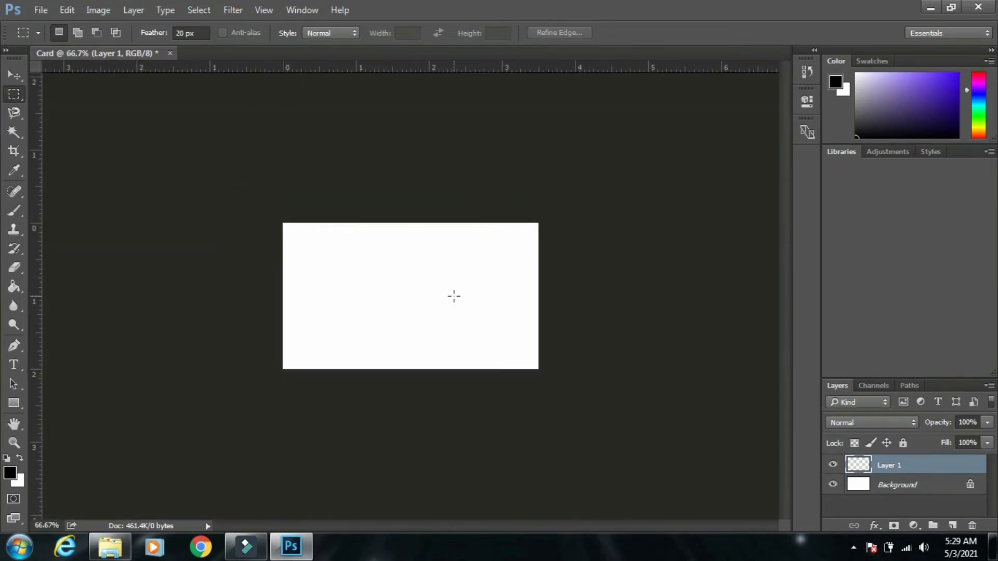
key(ctrl+plus)
key(ctrl+plus)
key(ctrl+plus)
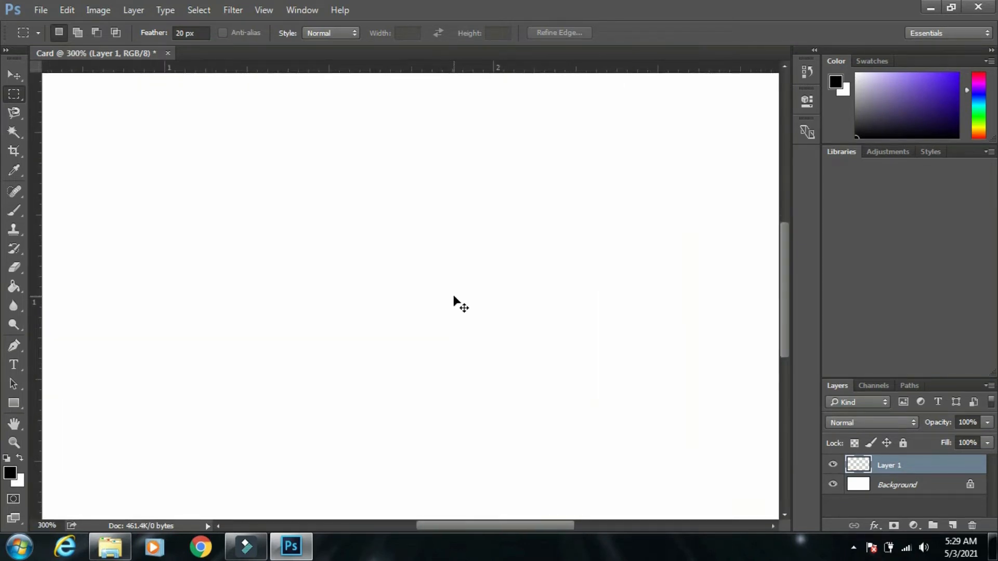
key(ctrl+minus)
key(ctrl+minus)
key(ctrl+minus)
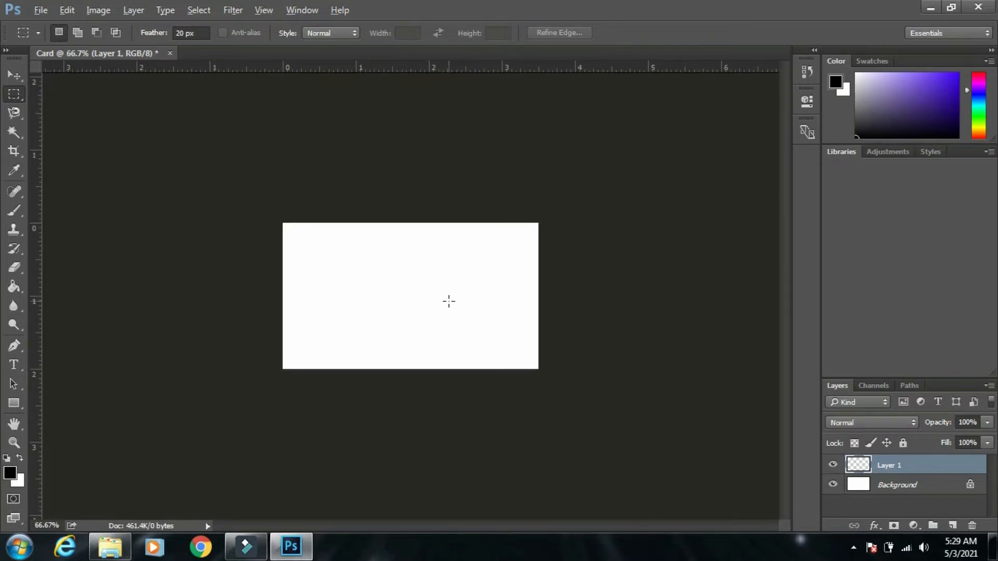
scroll(449, 300, up, 8)
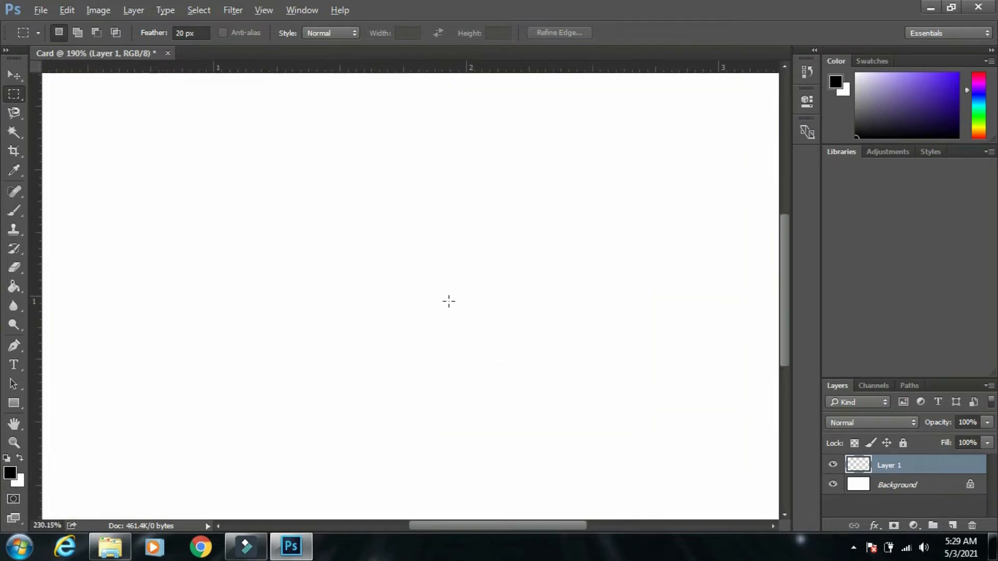
scroll(448, 300, down, 10)
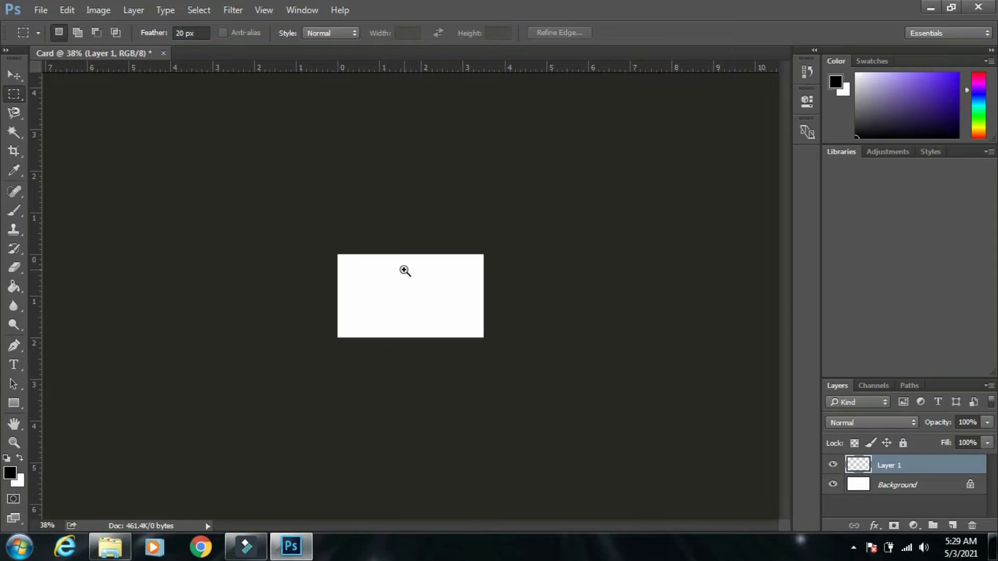
drag(390, 266, 394, 216)
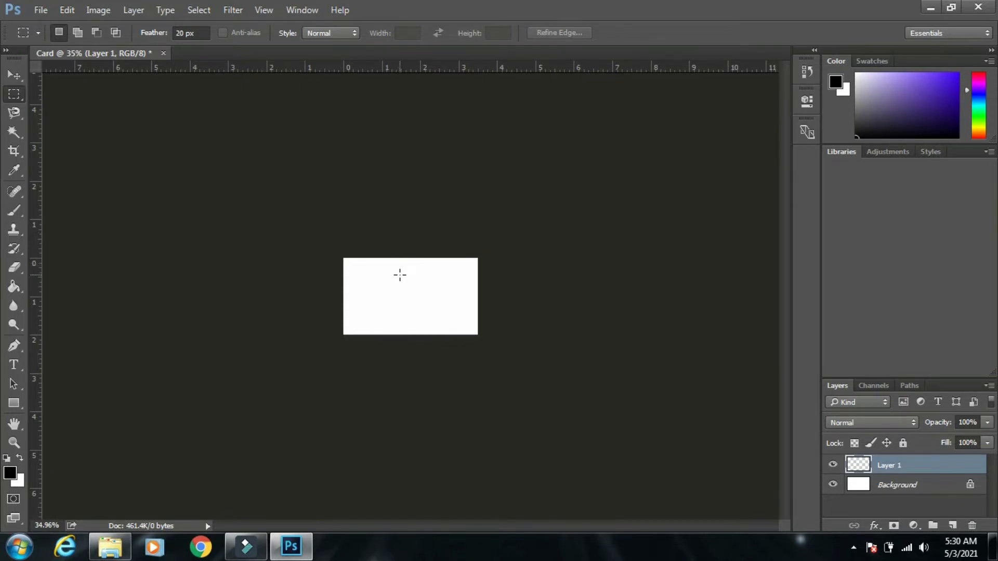
drag(399, 276, 449, 324)
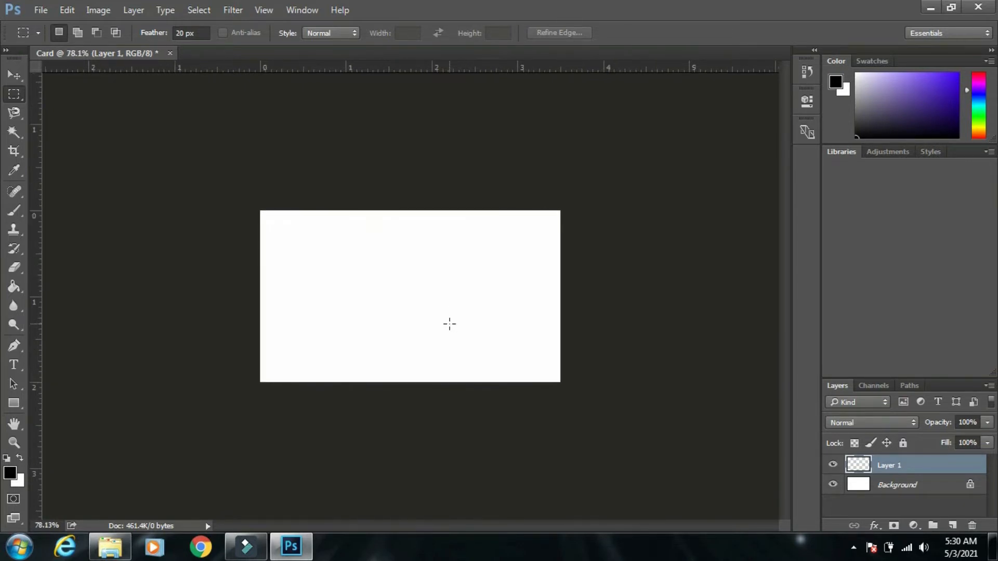
- Reset the marquee feather to 0 px and keep the Rectangular Marquee tool active
double_click(185, 33)
text(0)
click(14, 76)
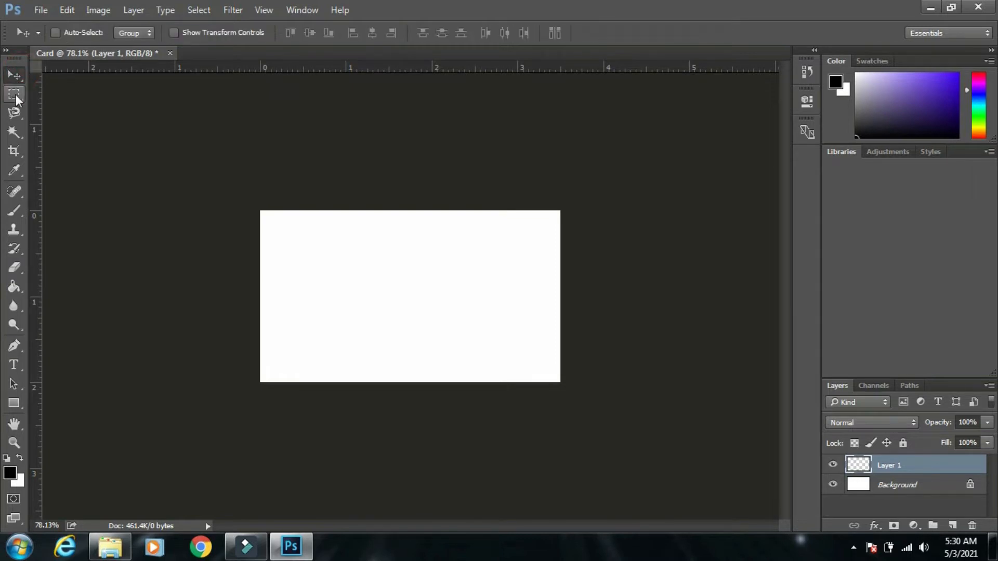
click(16, 95)
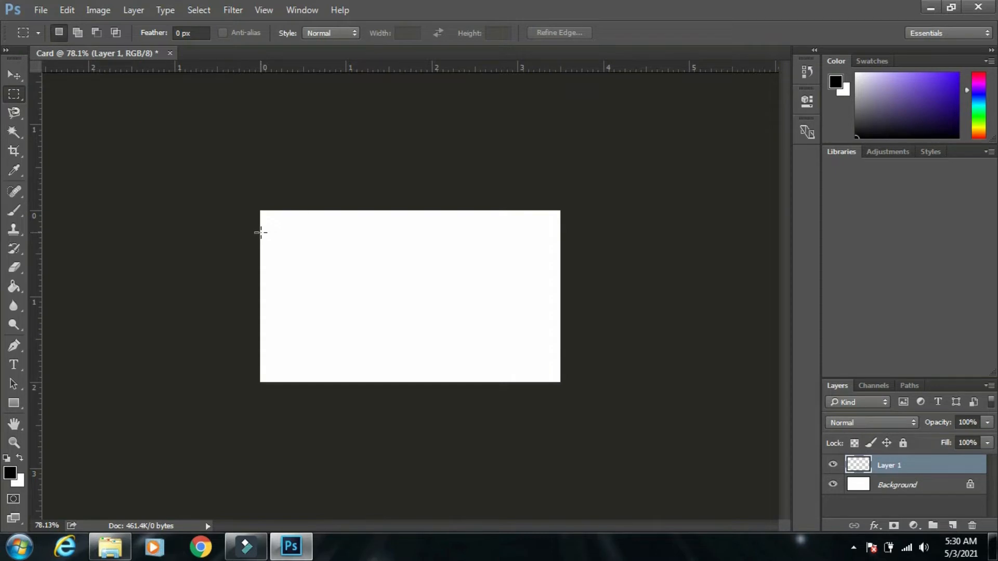
- Select a full-width band about 0.7 inch tall in the upper part of the card and fill it with black using Paint Bucket
drag(260, 231, 564, 290)
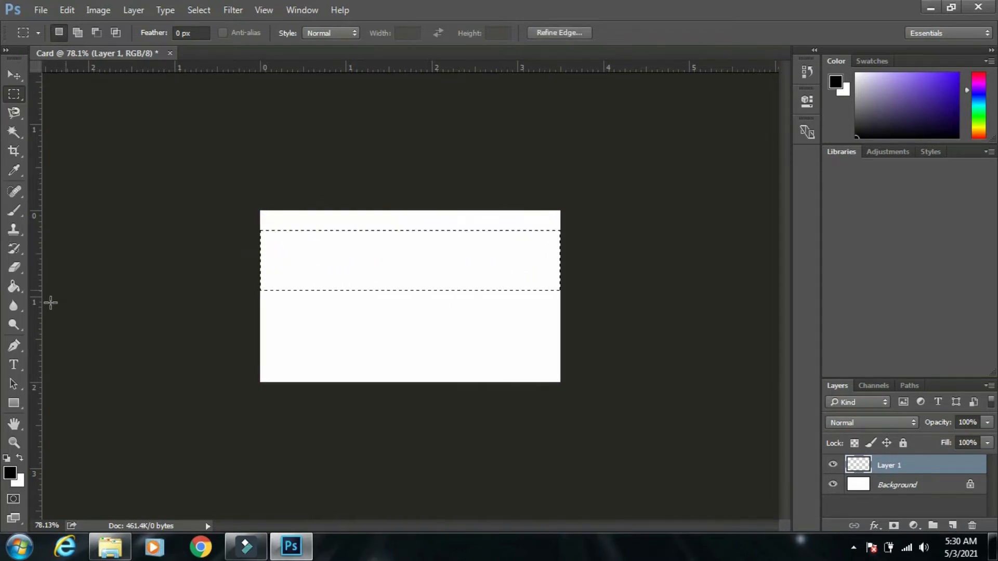
click(14, 286)
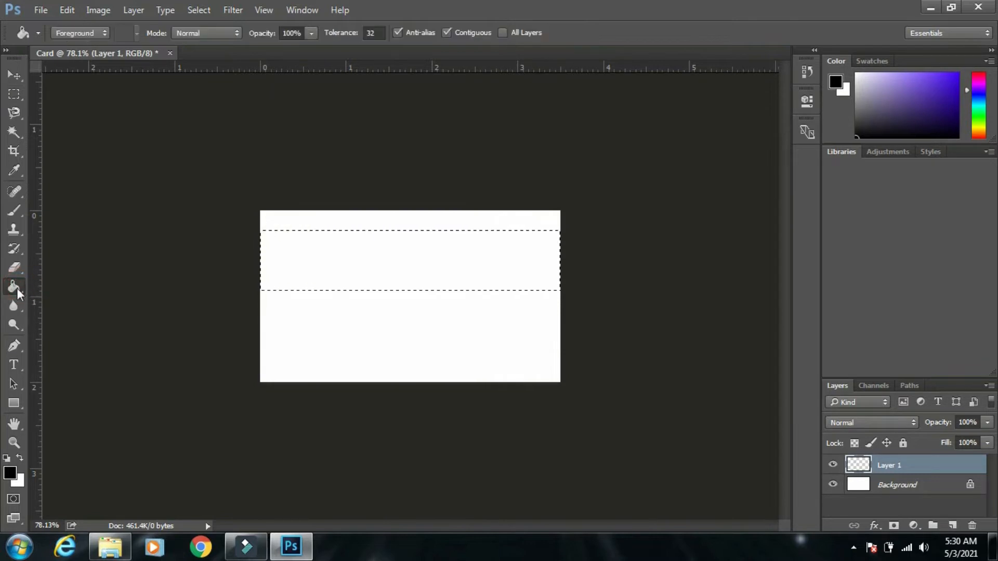
click(17, 288)
click(83, 299)
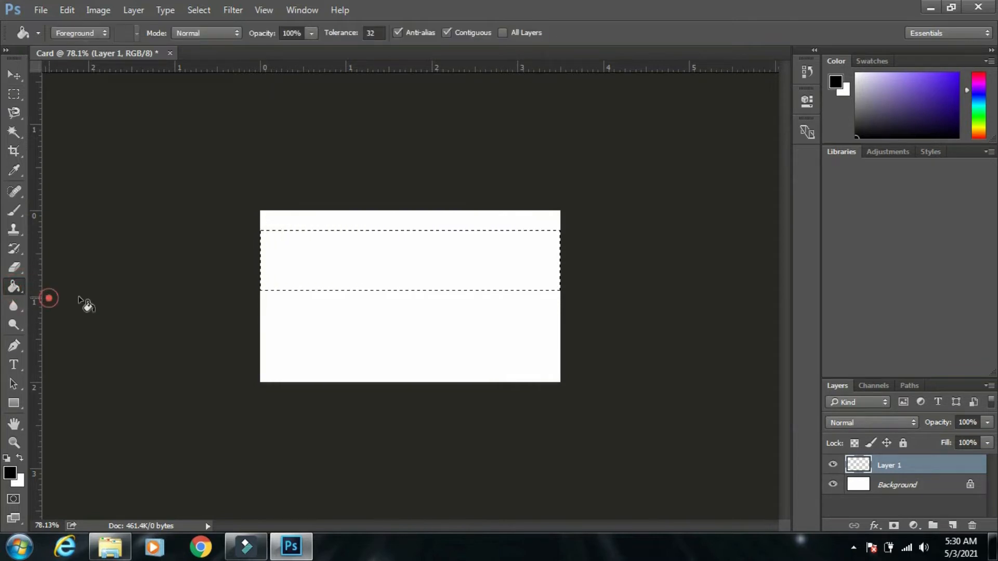
click(376, 267)
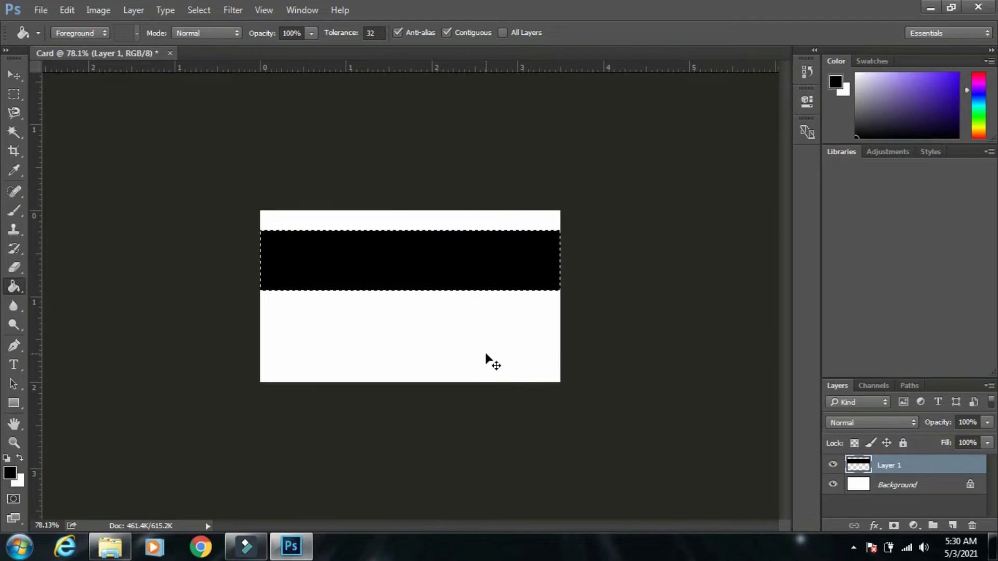
- Extend the black band's lower edge slightly downward with Free Transform, to about 110% height
key(ctrl+t)
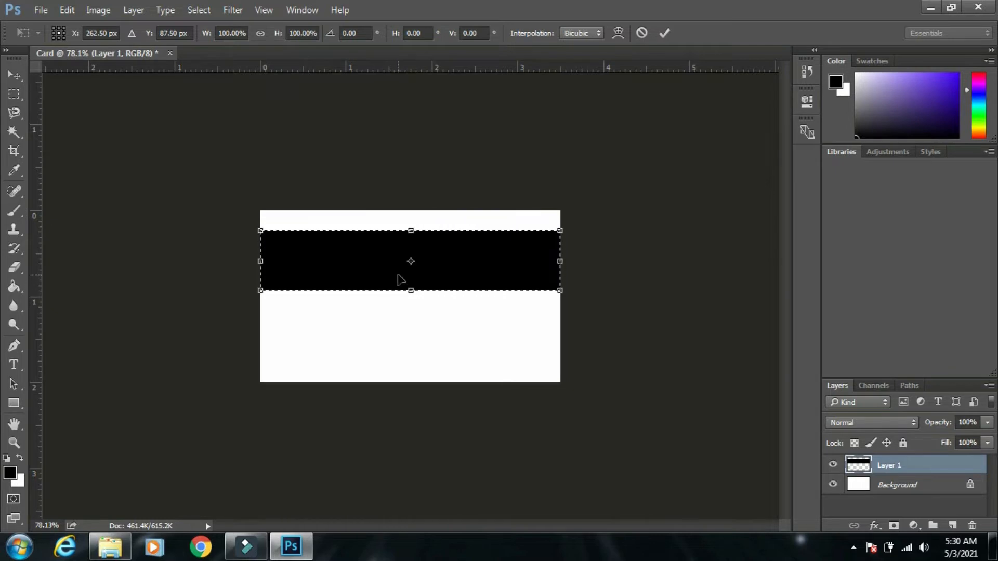
mouse_move(411, 292)
mouse_down()
mouse_move(414, 355)
mouse_move(414, 266)
mouse_move(425, 262)
mouse_move(425, 300)
mouse_up()
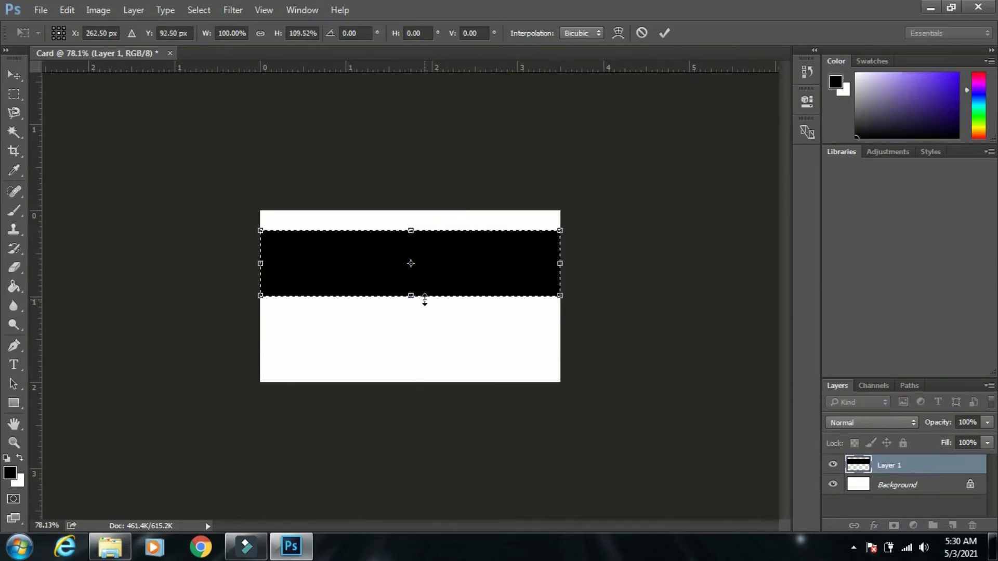
key(Return)
key(g)
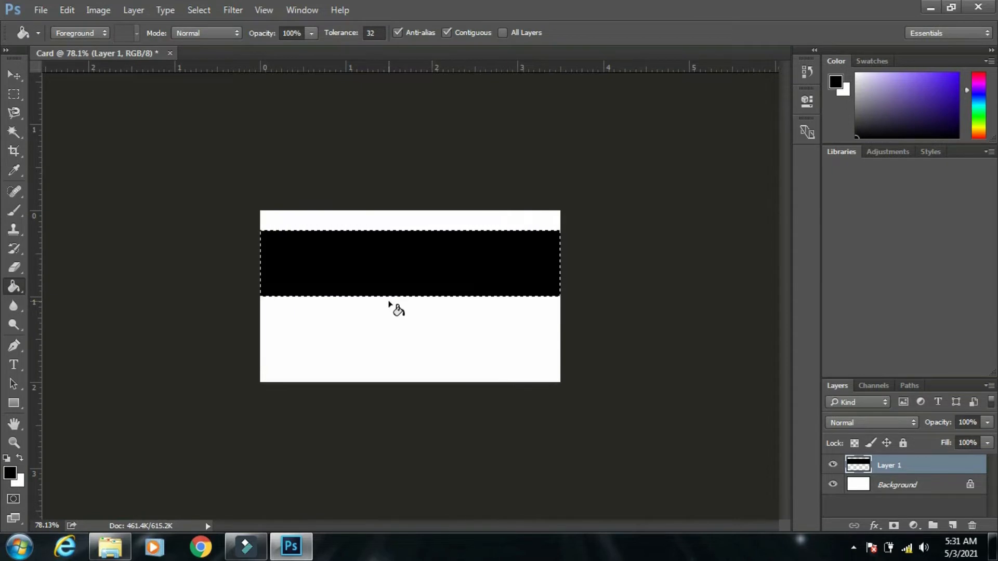
- Stretch the selected black band further downward with Free Transform, to about 137% height
click(67, 10)
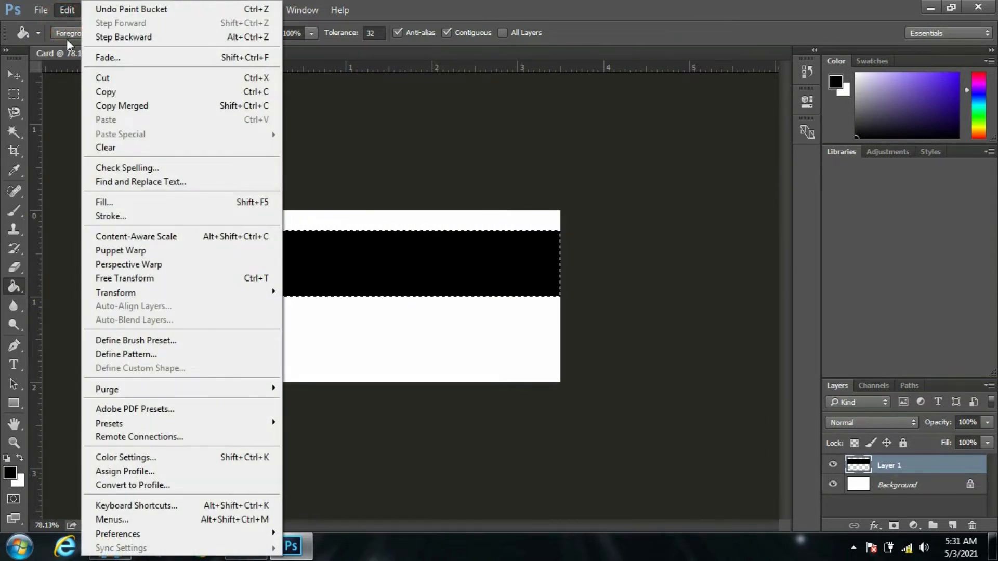
click(156, 278)
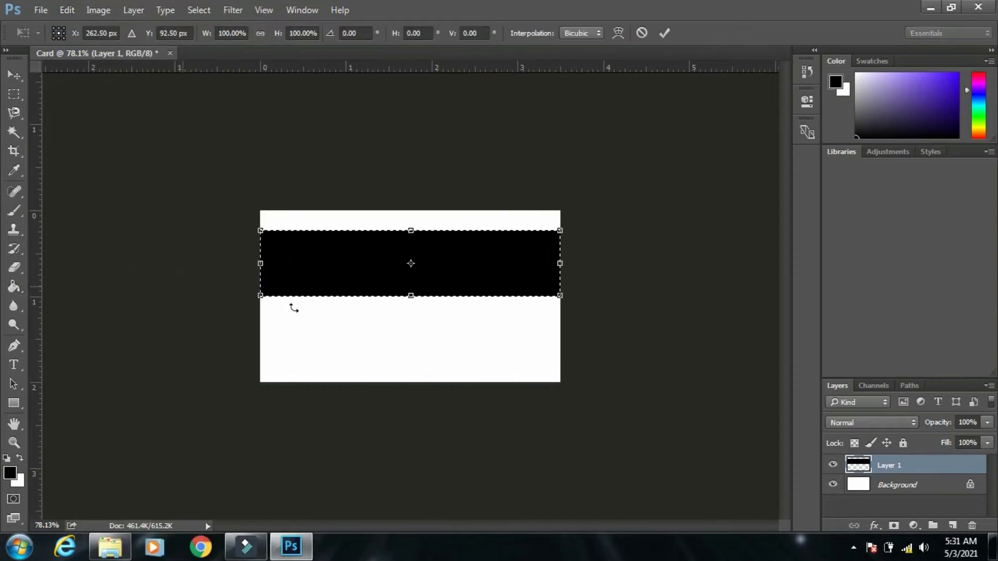
mouse_move(414, 298)
mouse_down()
mouse_move(412, 339)
mouse_move(411, 297)
mouse_up()
key(Return)
key(g)
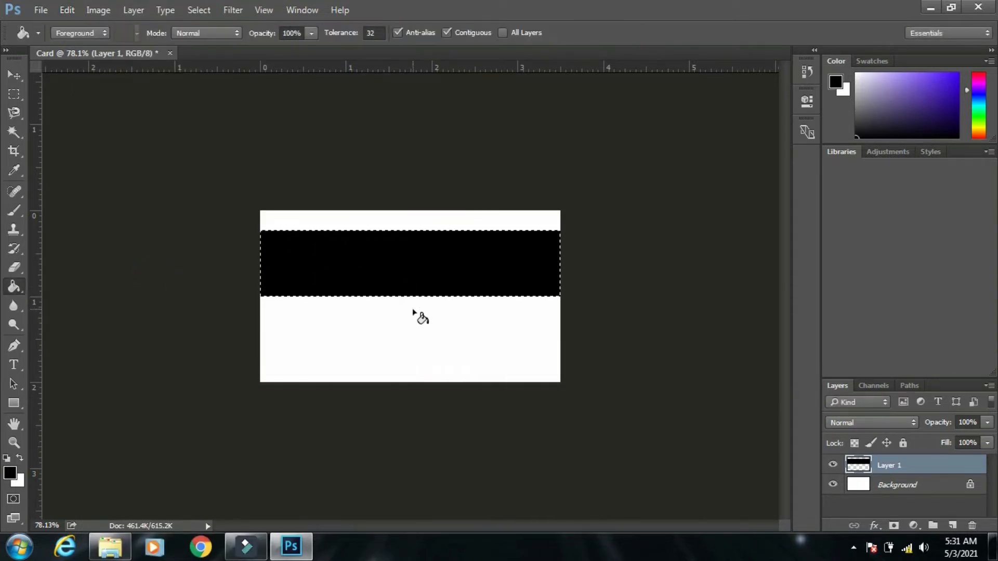
key(ctrl+t)
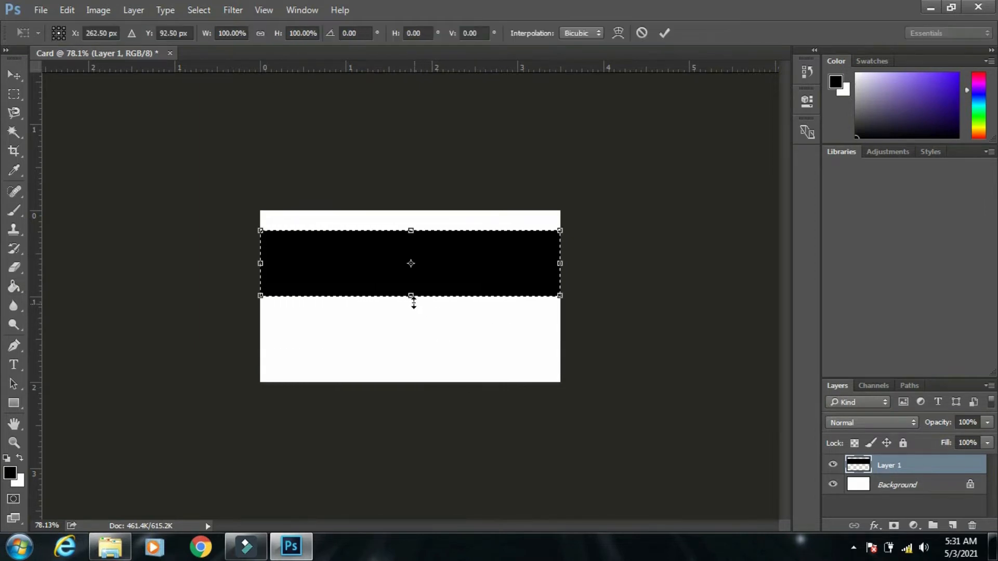
click(411, 296)
drag(411, 296, 411, 321)
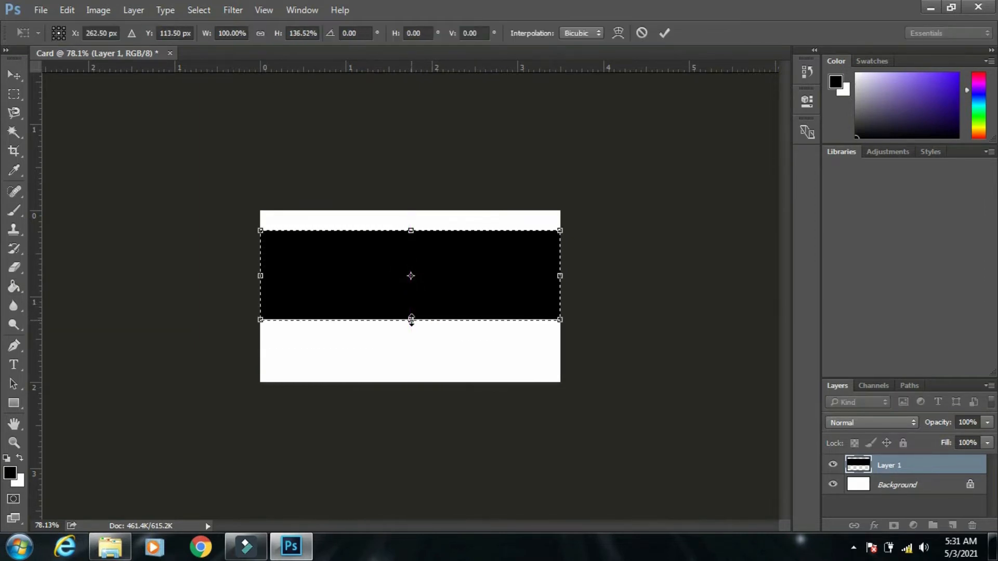
key(Return)
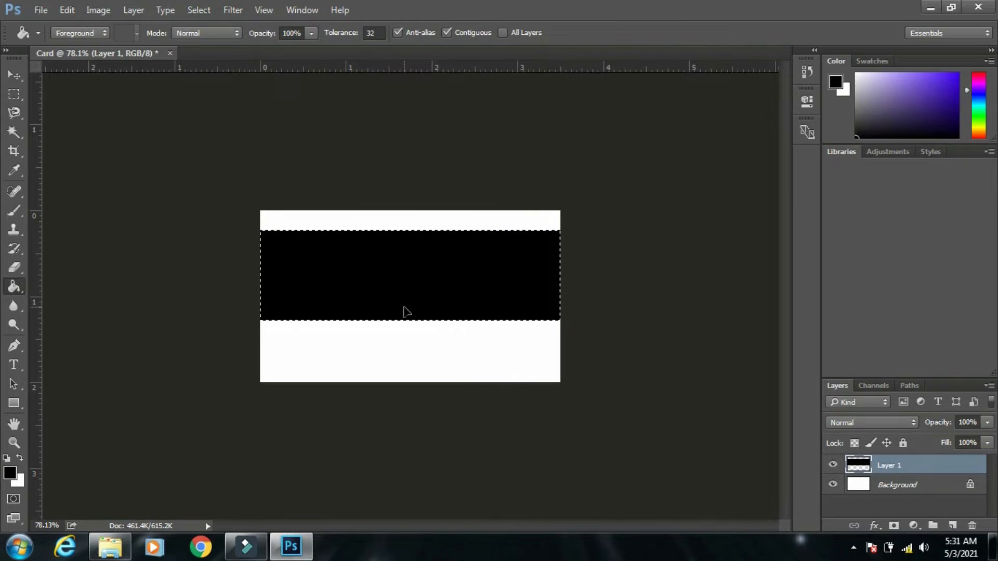
- Deselect the black band and use Free Transform to reduce it to about 80% height, nearer the card's upper edge
key(ctrl+d)
key(v)
drag(401, 294, 408, 303)
key(ctrl+t)
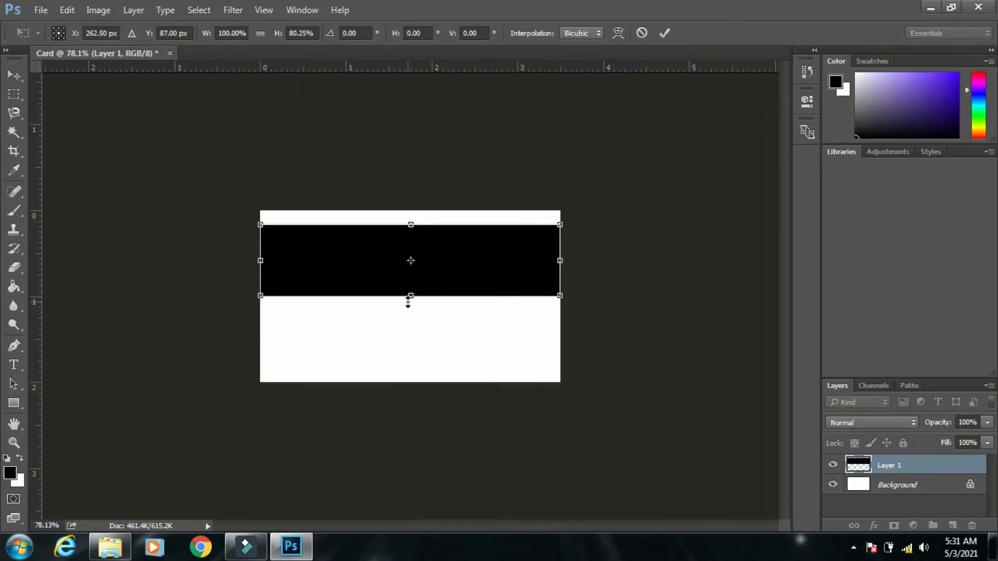
key(Return)
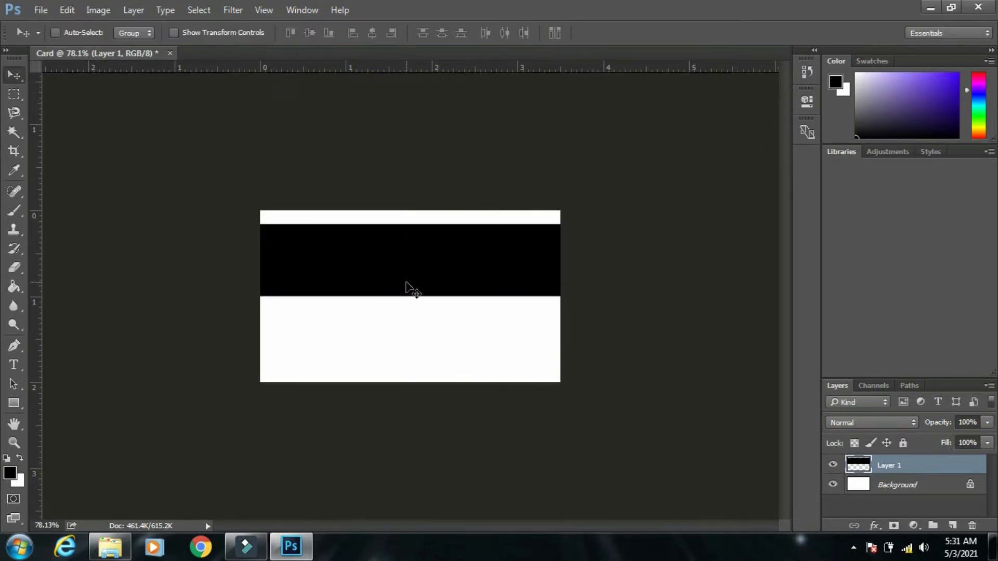
- Duplicate the black band's layer and undo the duplication
key(ctrl+j)
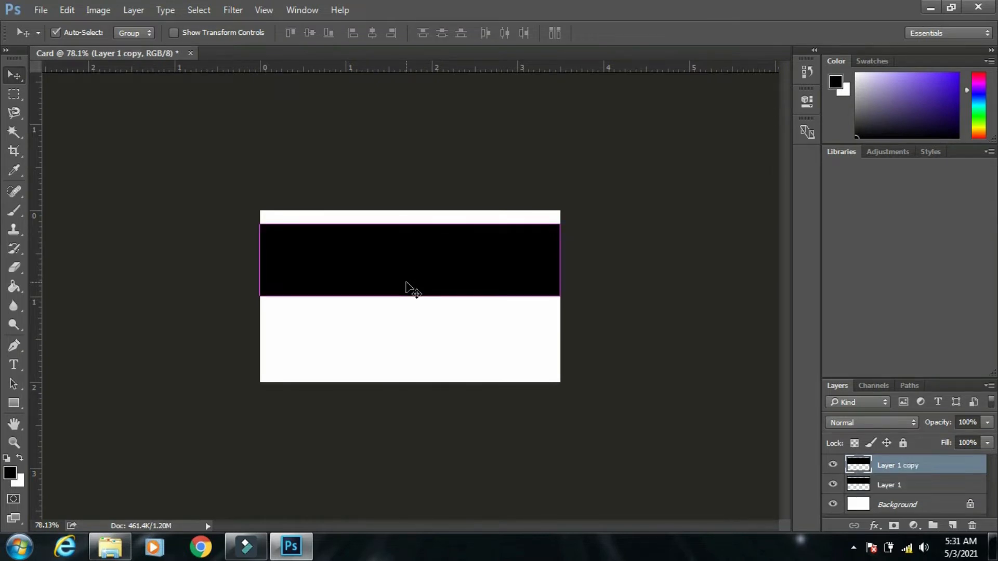
key(ctrl+z)
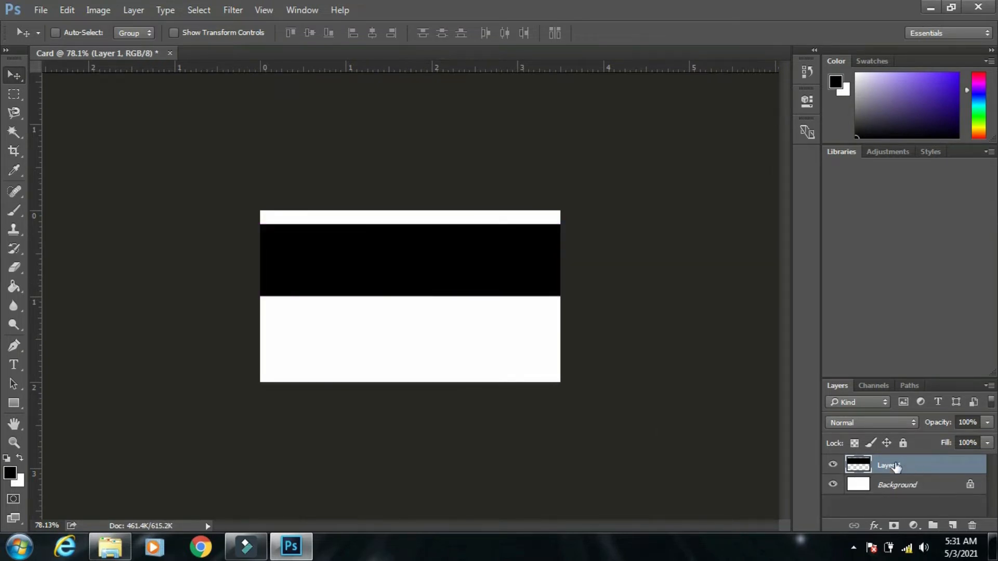
key(ctrl)
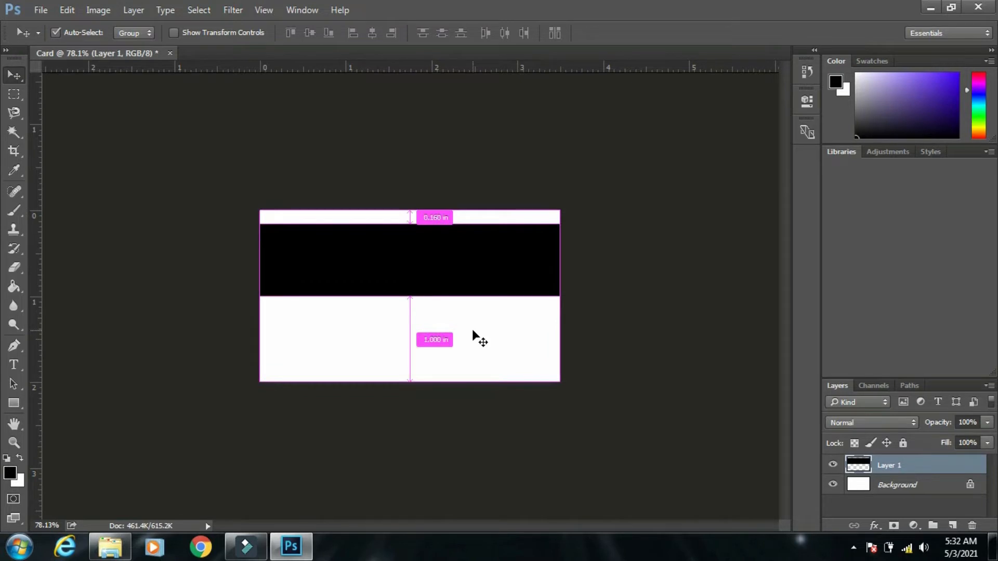
- Duplicate Layer 1, move the copied band down to the card's lower edge, and delete the copy
key(ctrl+j)
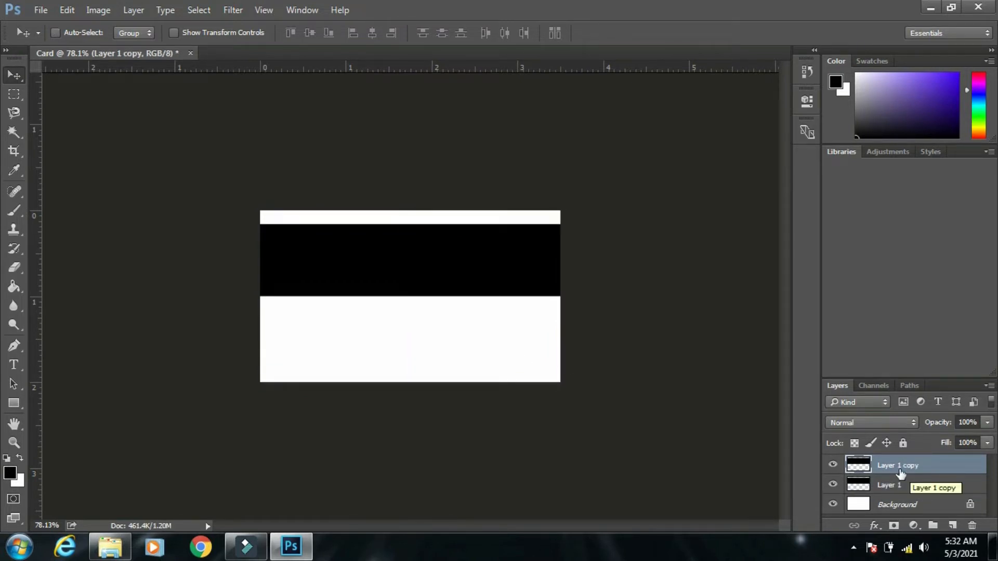
click(445, 257)
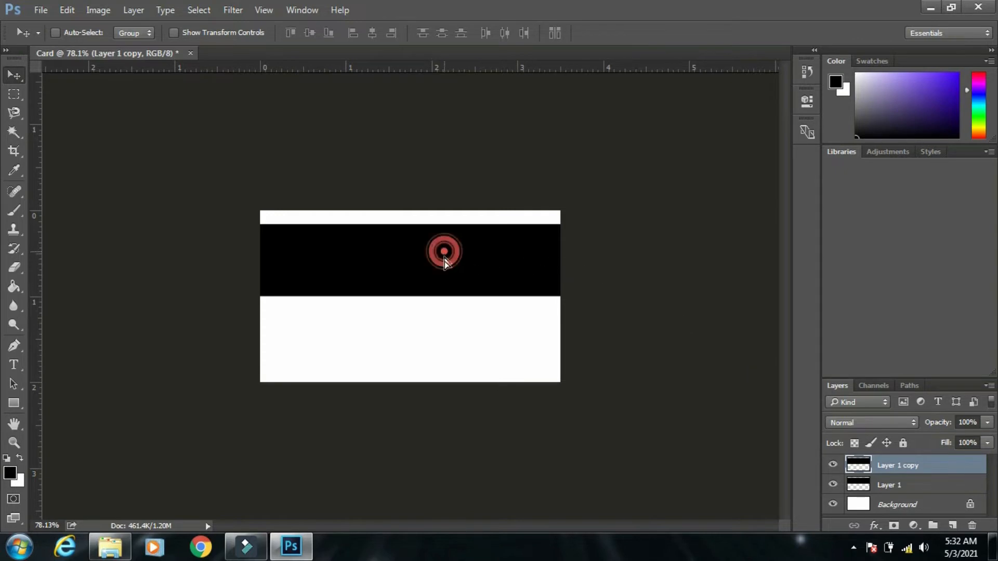
drag(444, 258, 448, 334)
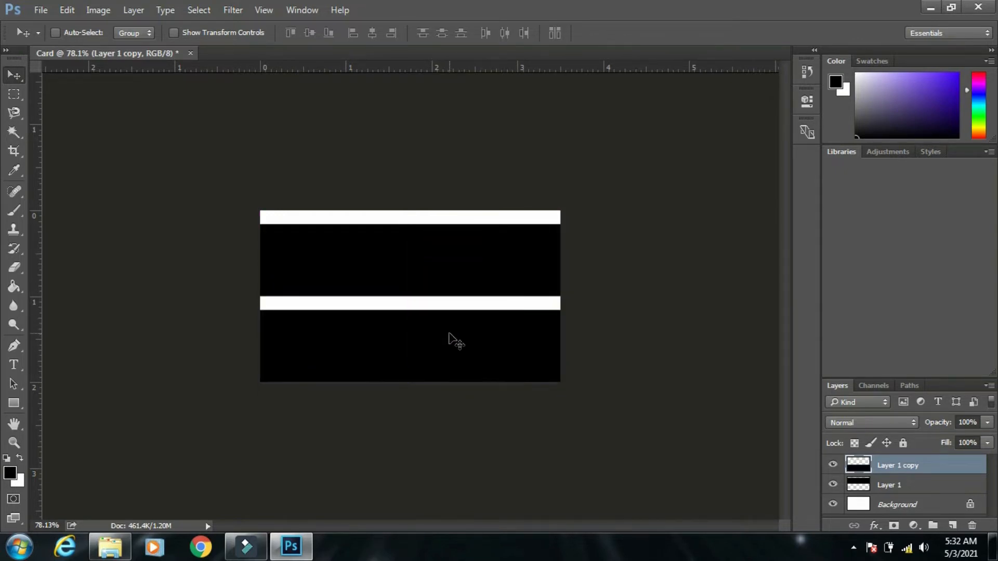
key(Delete)
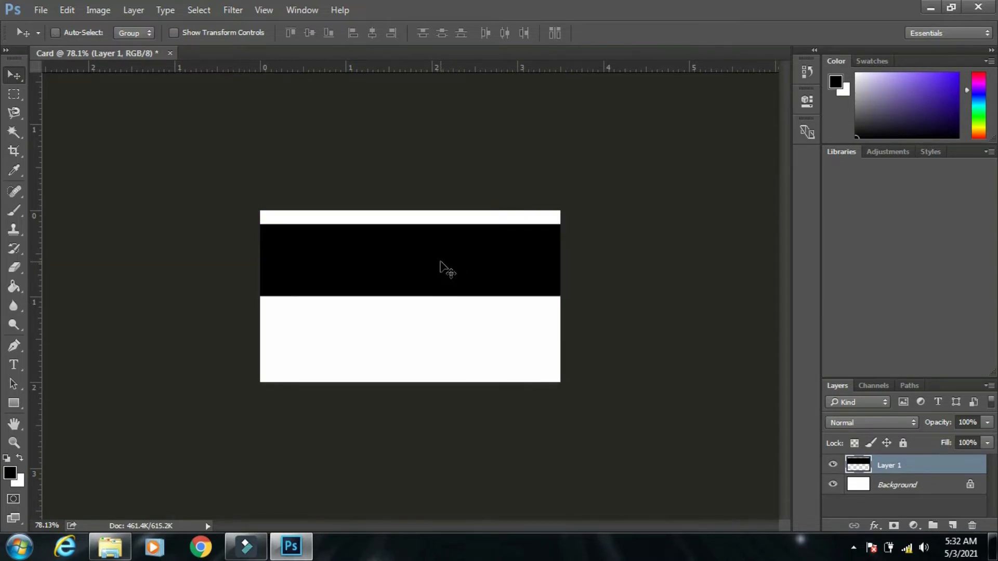
- Copy the black band directly on the canvas into the card's lower half, and undo the copy
key(ctrl)
drag(441, 255, 439, 337)
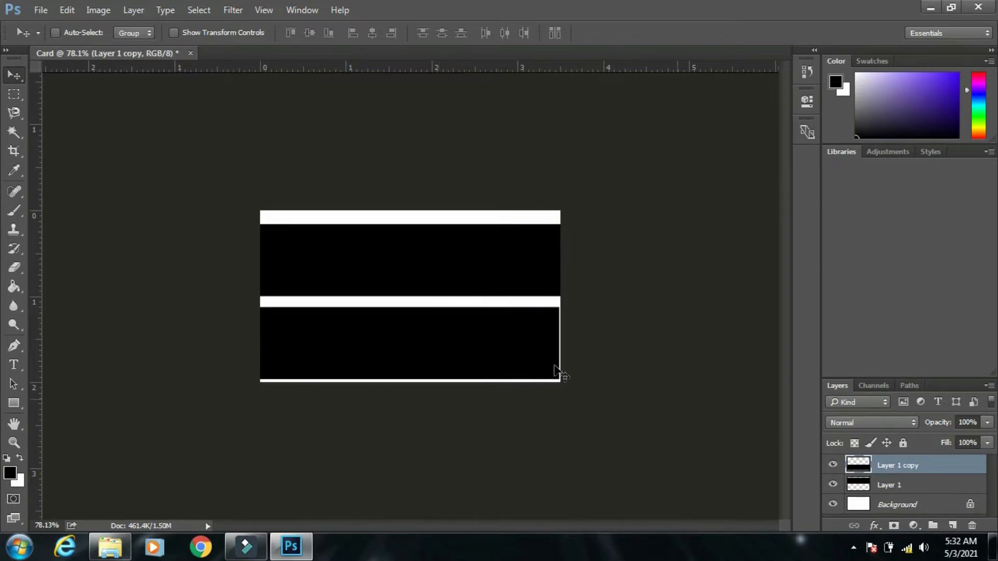
key(ctrl+z)
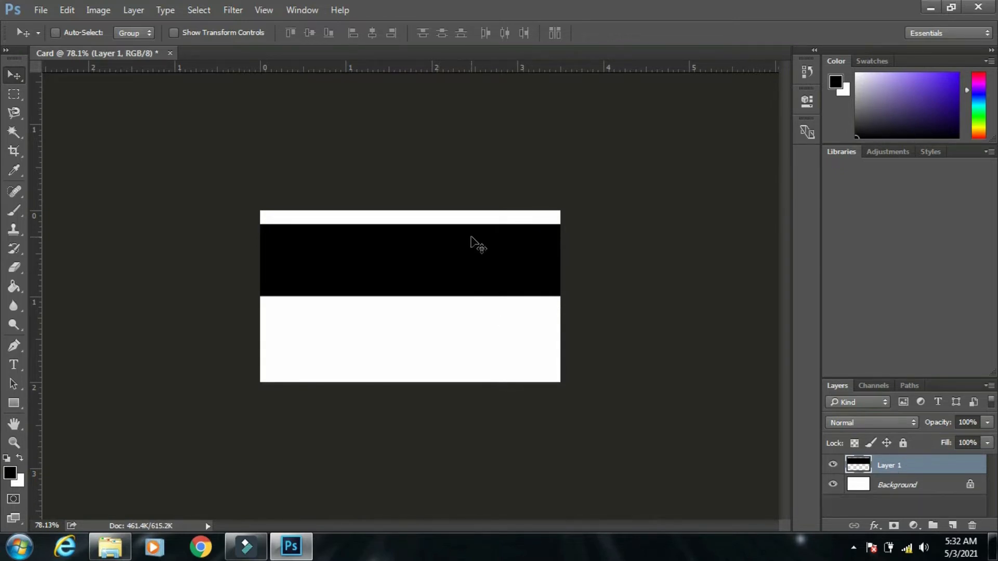
- Copy the black band into the card's lower half and shrink the copy with Free Transform to a stripe about 0.25 inch tall
drag(455, 273, 452, 333)
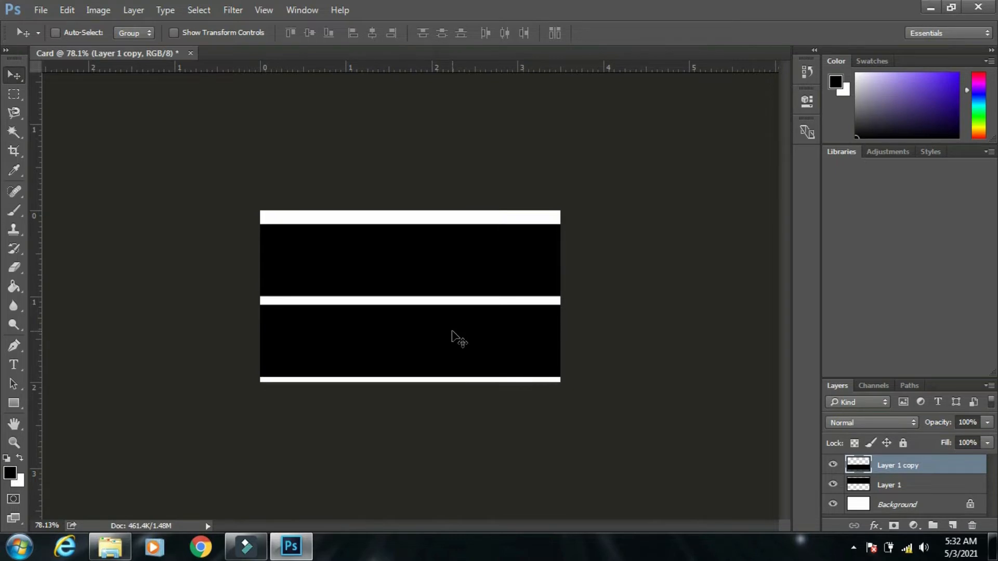
key(ctrl+t)
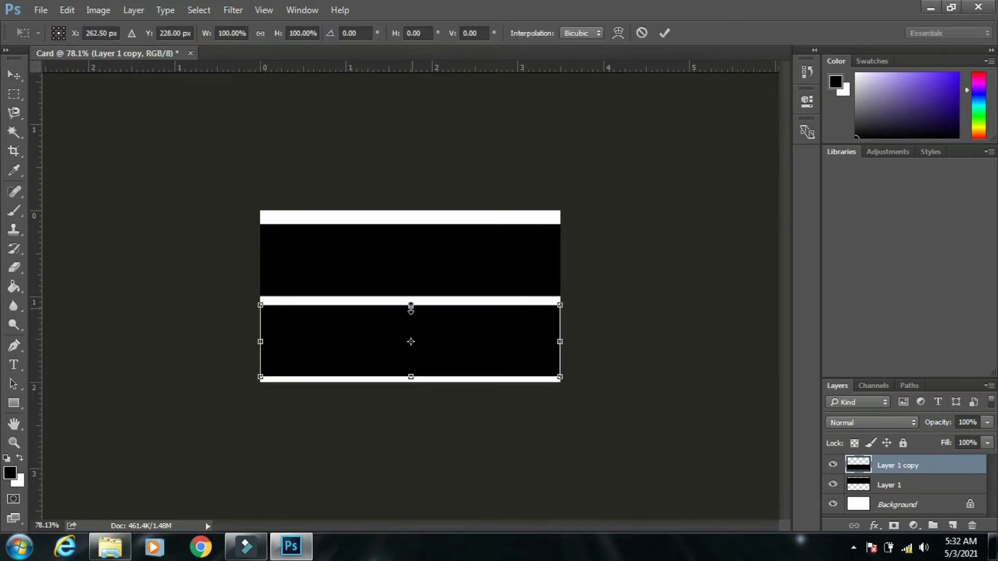
drag(411, 308, 424, 356)
key(Return)
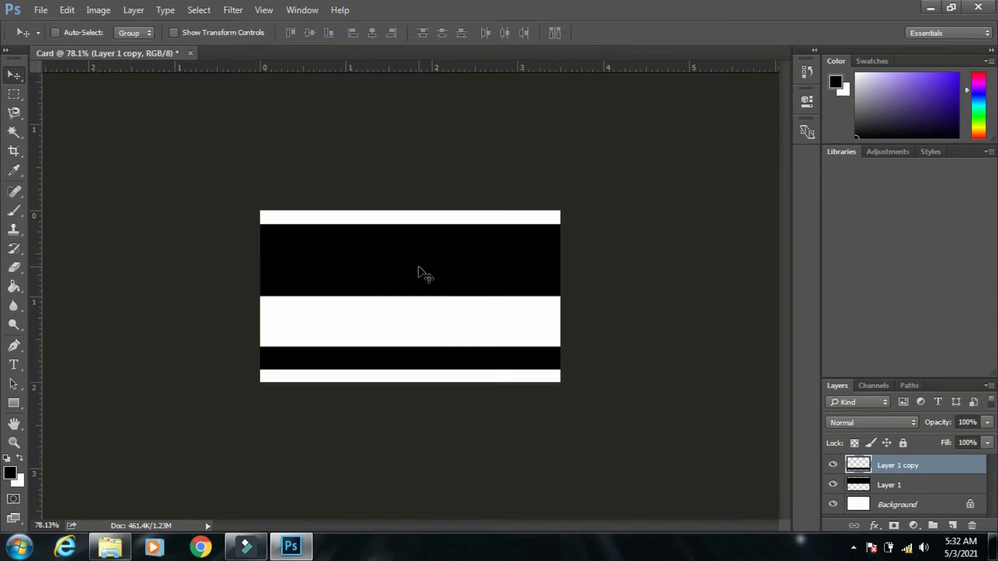
- Add a new layer and draw a rectangular marquee of about 1.9 by 0.8 inches overlapping the upper band and white gap
click(15, 94)
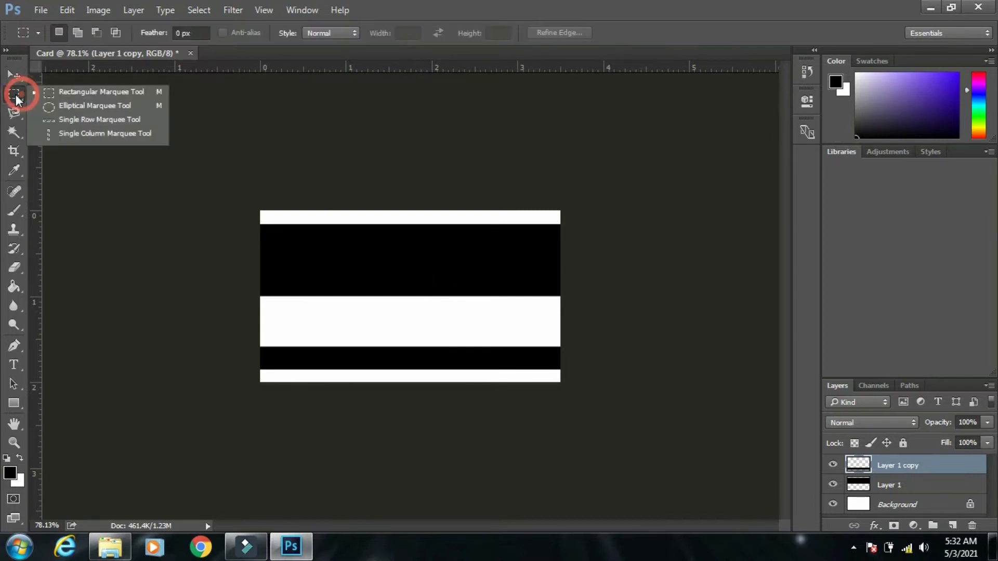
click(63, 93)
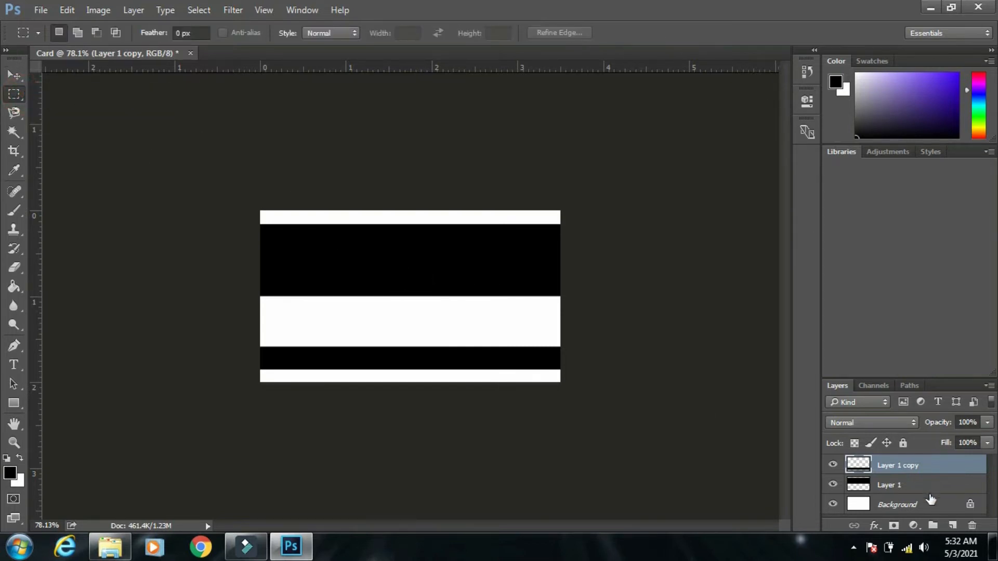
click(952, 526)
drag(328, 263, 488, 335)
- Try changing only the foreground color's hue to 0, fill the rectangular selection with it, and undo the fill
click(16, 472)
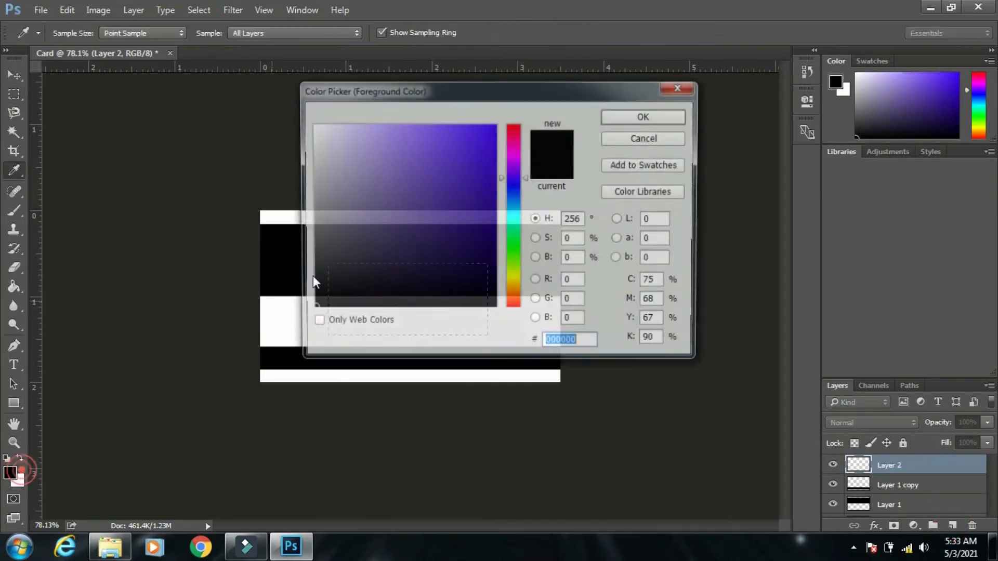
drag(514, 183, 520, 102)
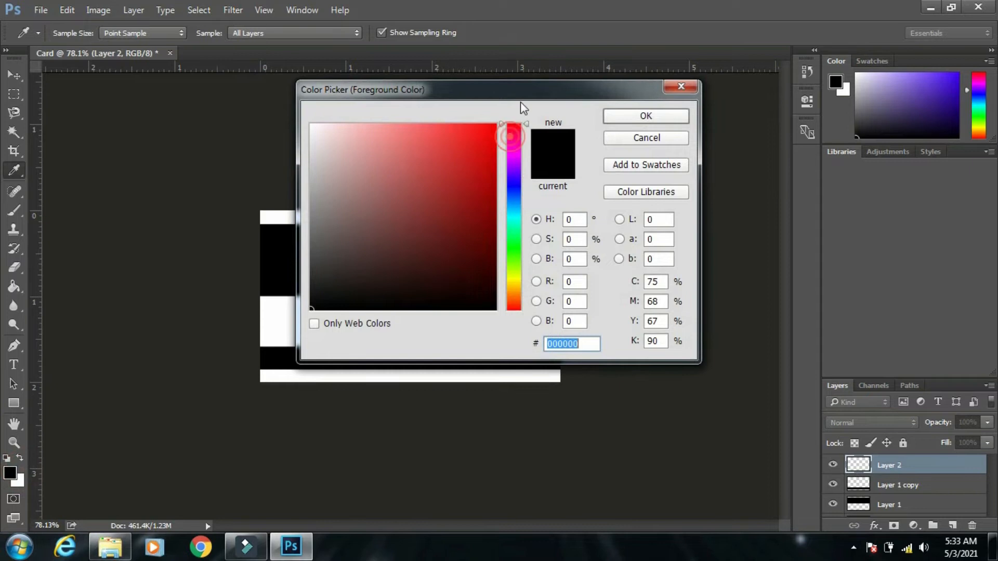
click(646, 115)
key(g)
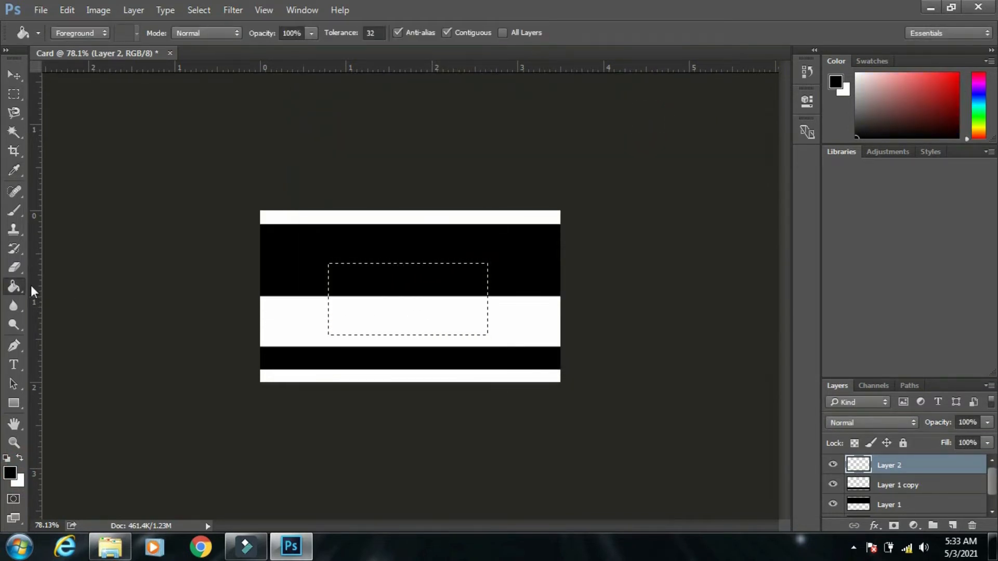
click(14, 286)
click(439, 310)
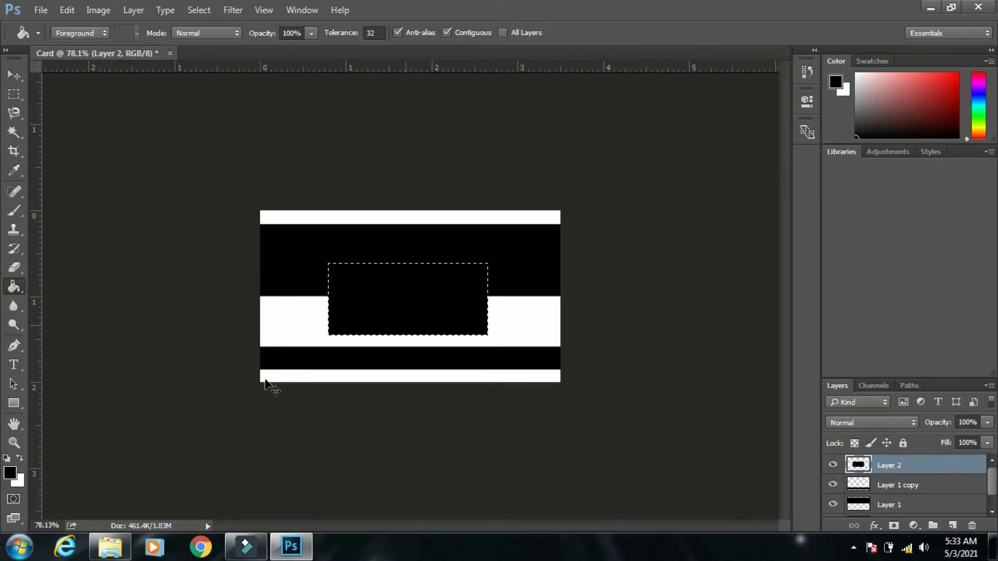
key(ctrl+z)
- Set the foreground color to ff0000 and fill the rectangular selection on Layer 2 with it
click(9, 473)
text(ff0000)
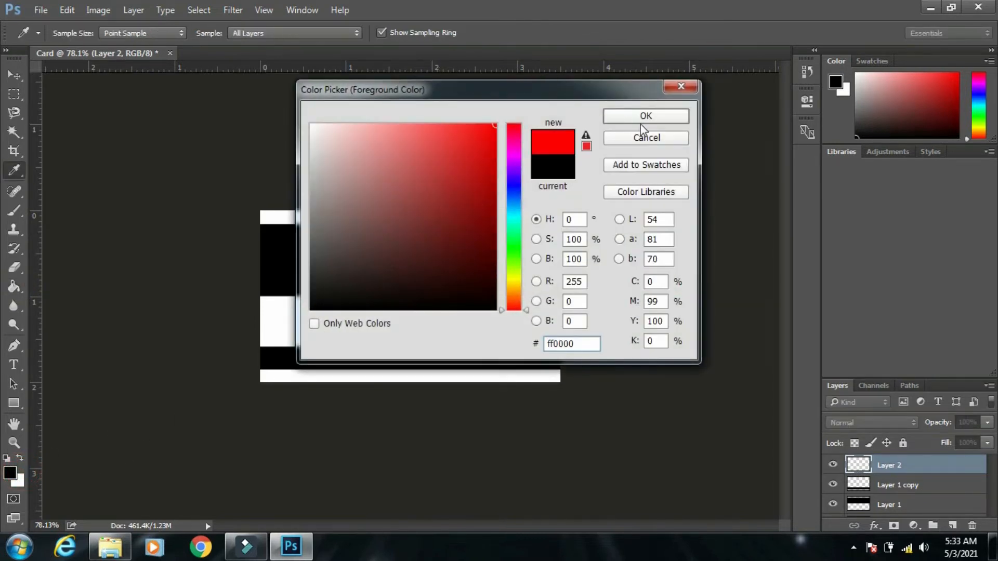
click(643, 120)
click(421, 315)
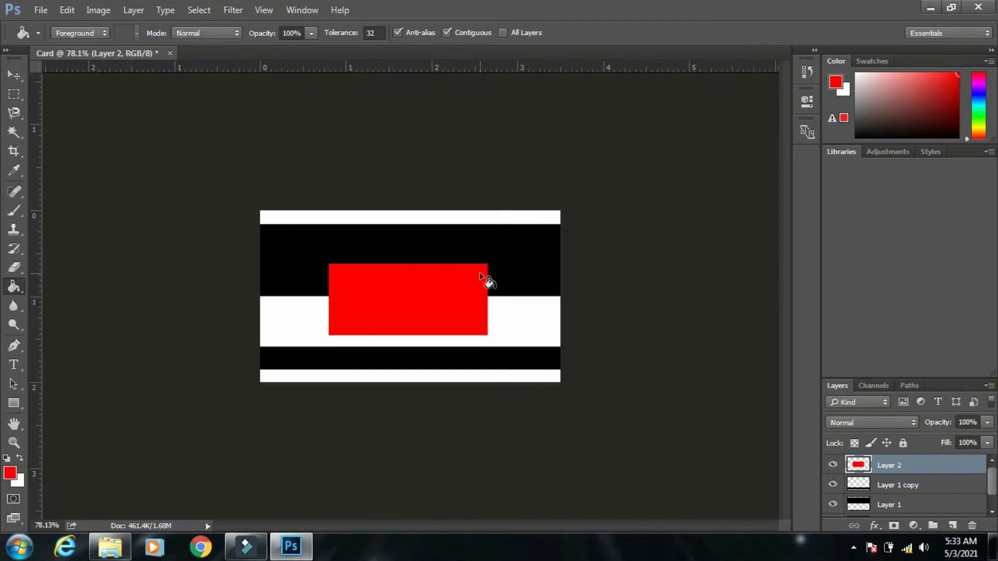
- Move the red rectangle slightly so it sits horizontally centered on the card
key(v)
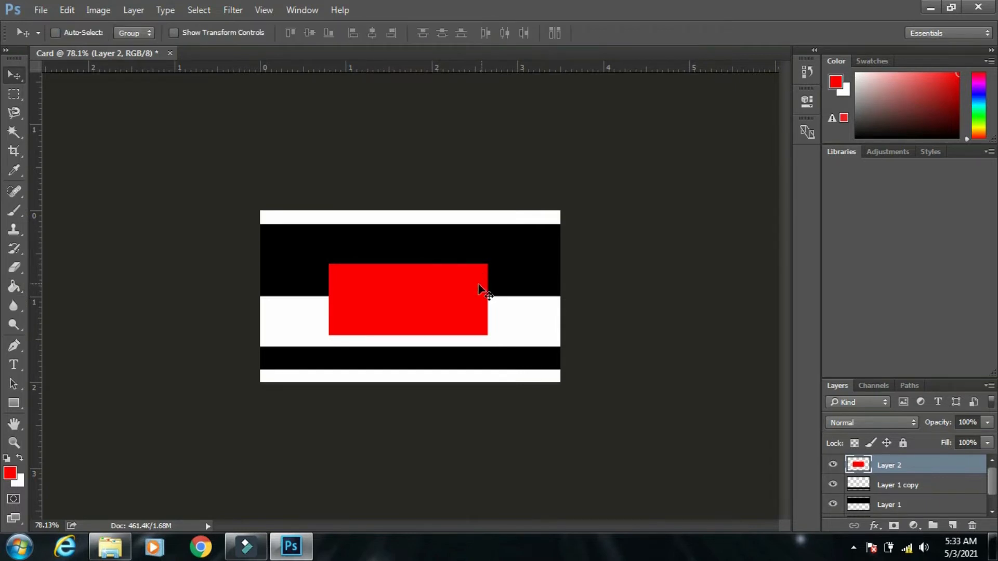
right_click(416, 286)
click(431, 295)
mouse_move(451, 301)
mouse_down()
mouse_move(427, 297)
mouse_move(437, 298)
mouse_up()
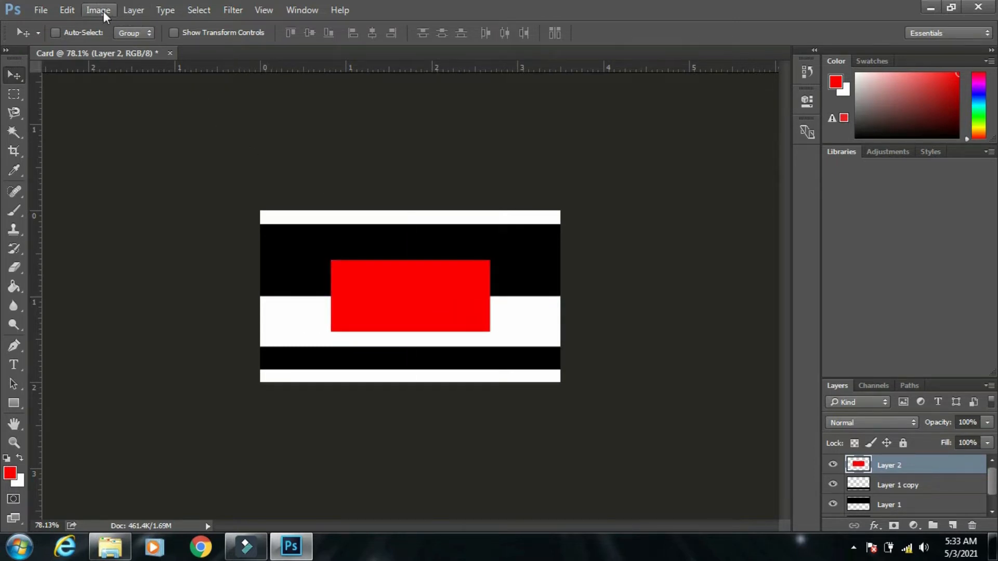
- Try sending the red rectangle's layer to the back, and bring it to the front again
click(98, 10)
mouse_move(135, 15)
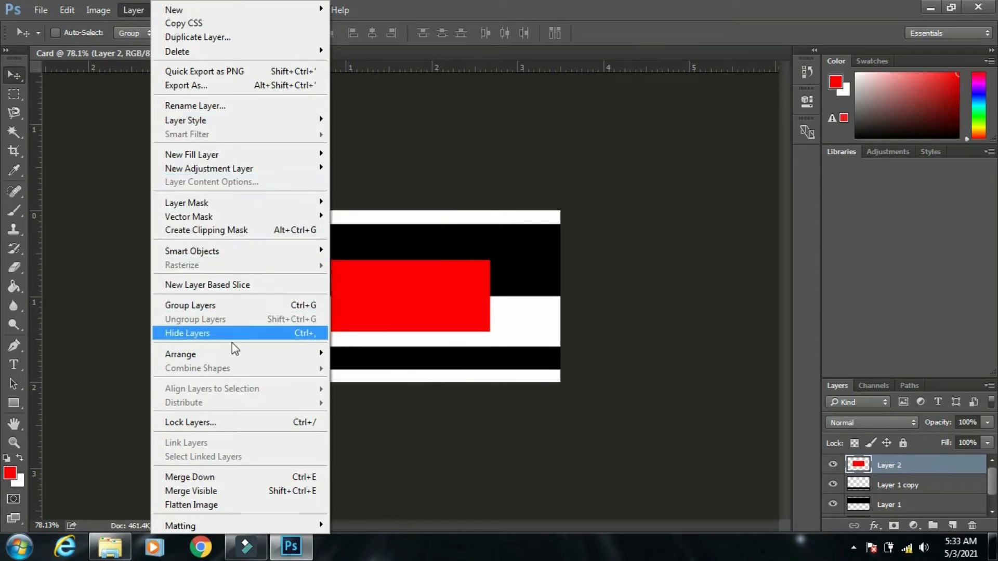
mouse_move(254, 356)
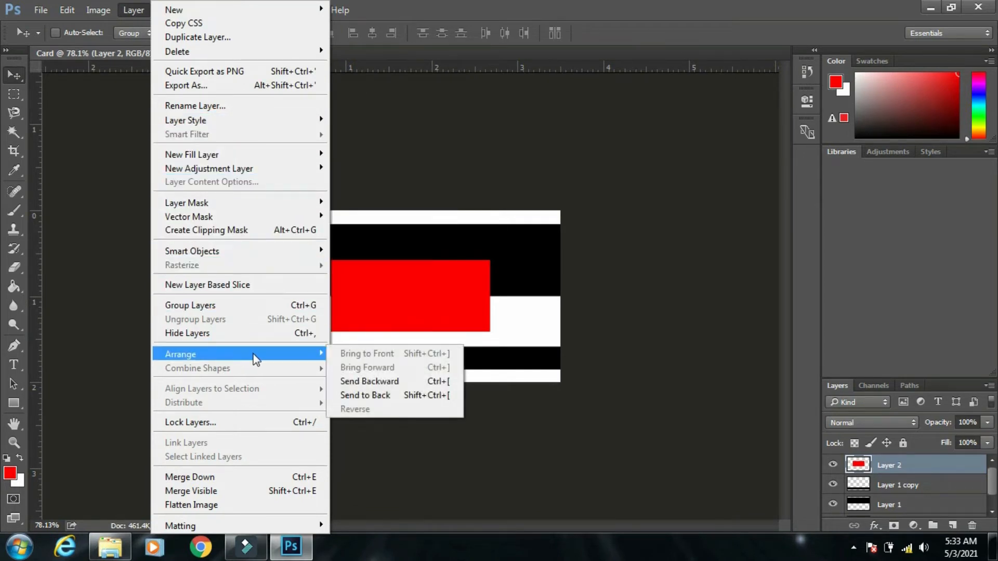
click(381, 395)
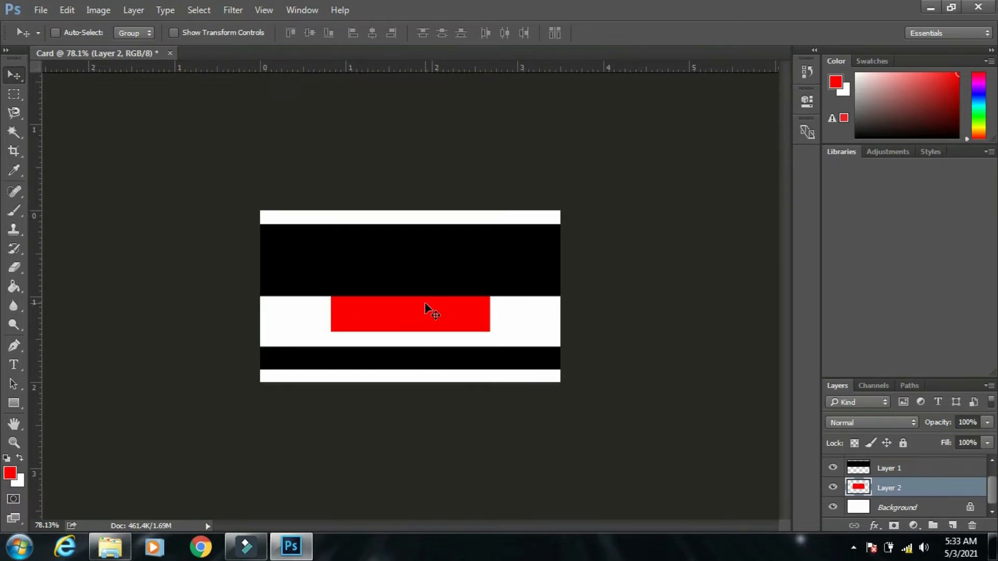
click(136, 11)
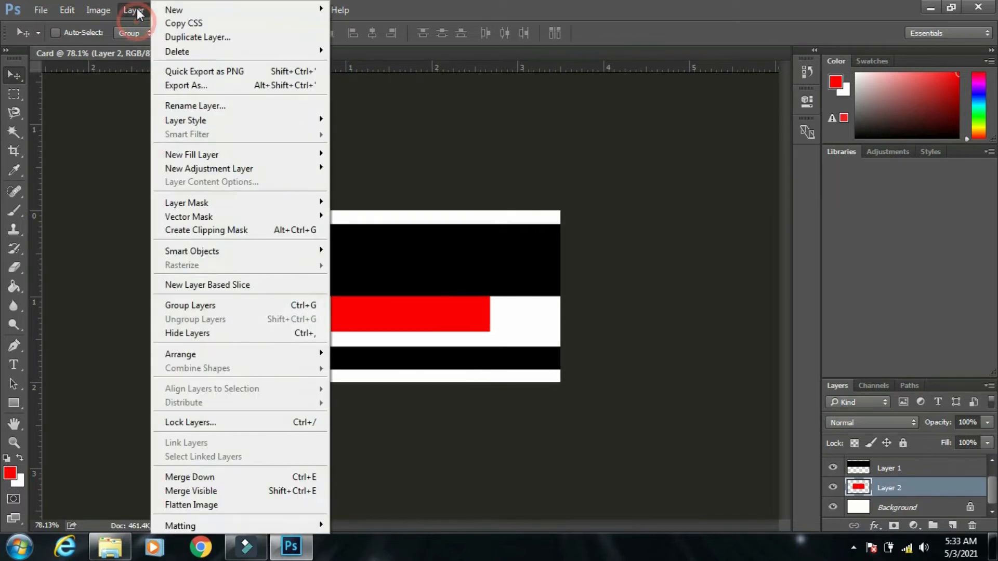
click(240, 354)
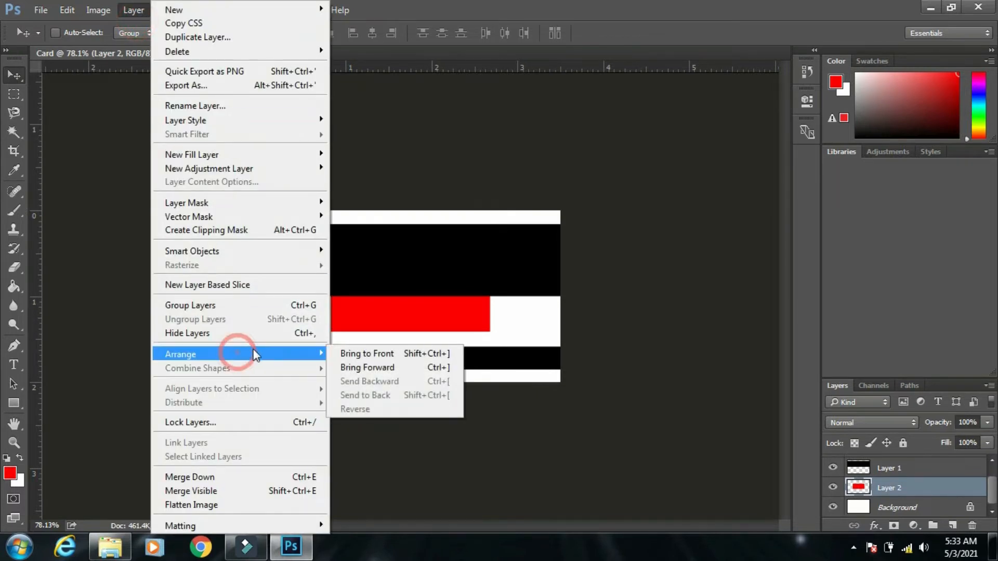
click(361, 354)
drag(438, 272, 385, 320)
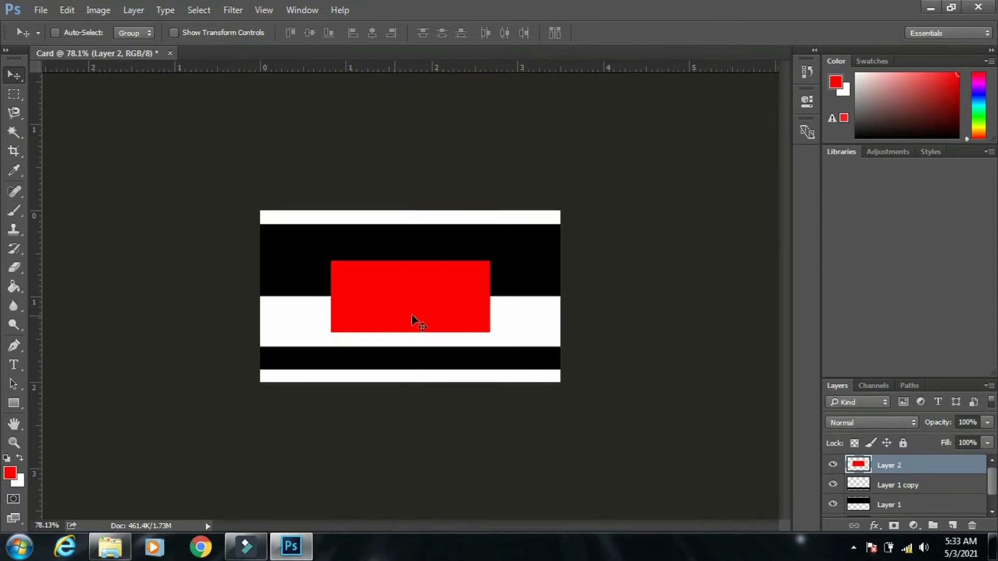
- Lower the opacity of the red rectangle's layer to 14%
click(987, 427)
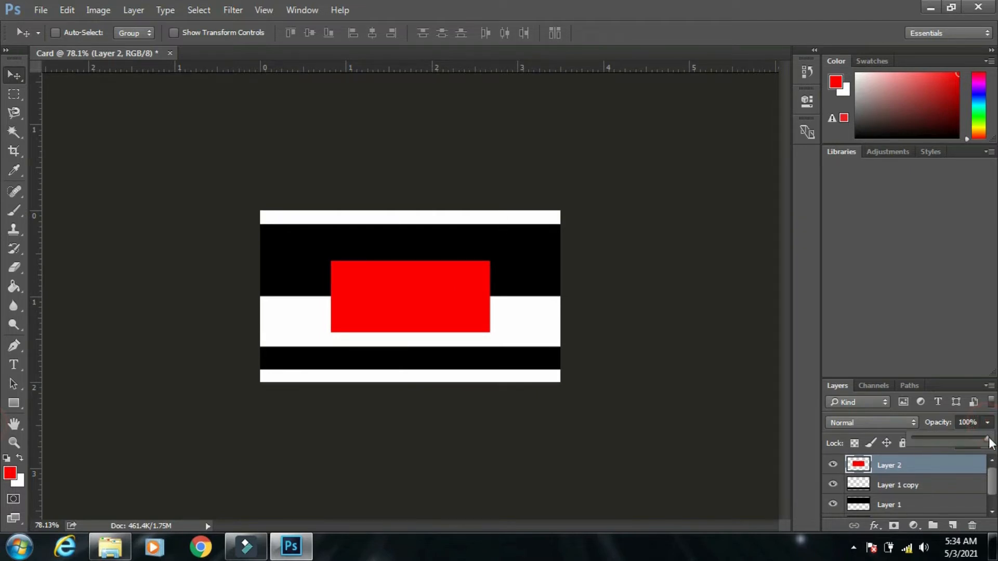
drag(989, 440, 923, 435)
- Fit the rectangle over the full-width white strip at the card's top edge with Free Transform and copy it onto the bottom white strip
drag(399, 307, 328, 227)
key(ctrl+t)
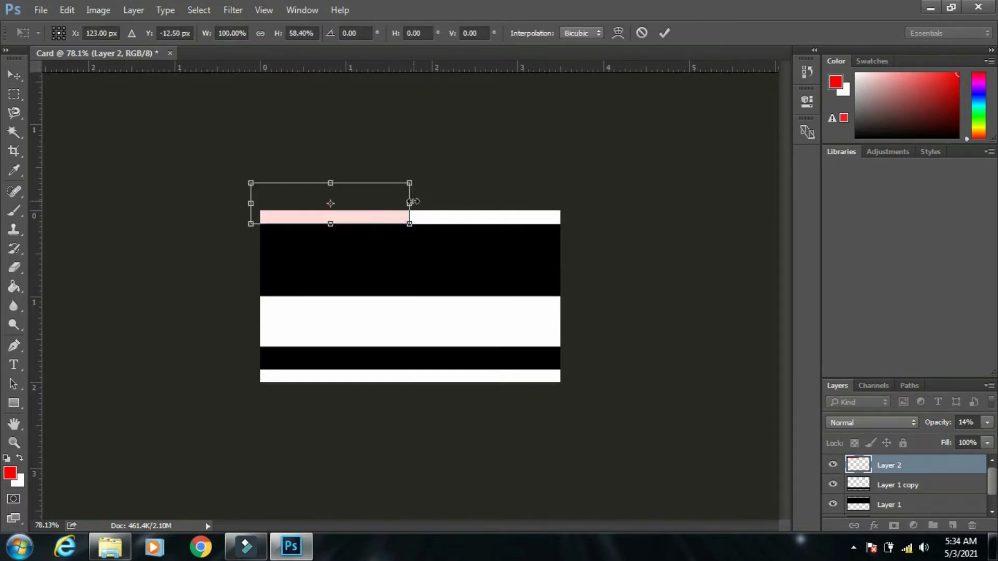
drag(410, 204, 521, 379)
key(Return)
click(527, 214)
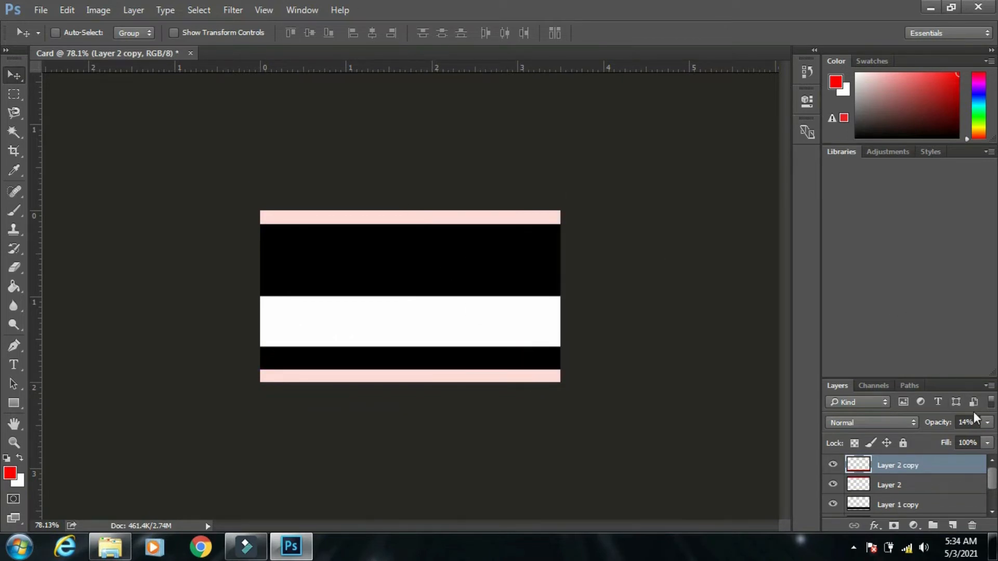
- Raise the opacity of the bottom pink strip's layer to slightly above 35%
click(987, 422)
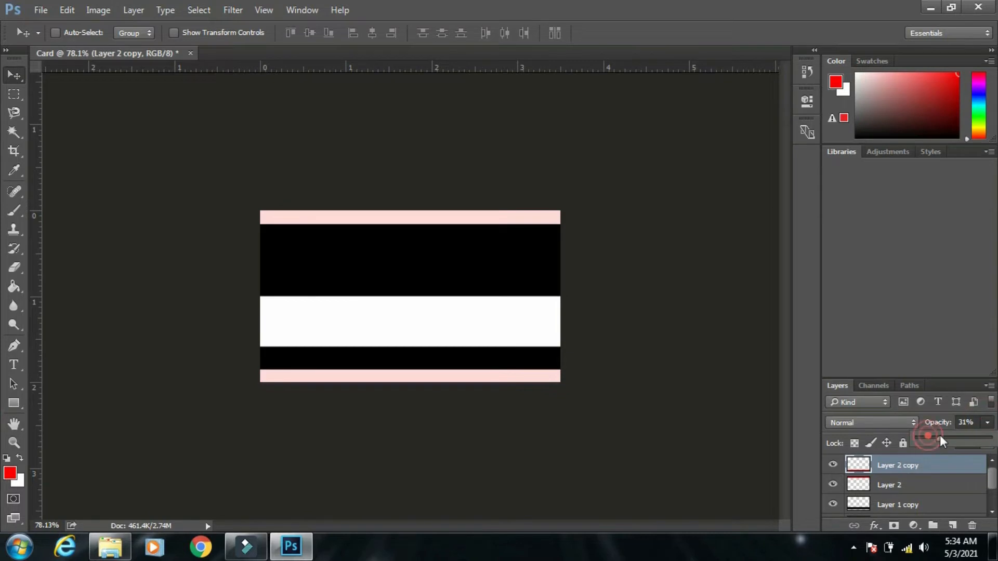
drag(940, 435, 940, 435)
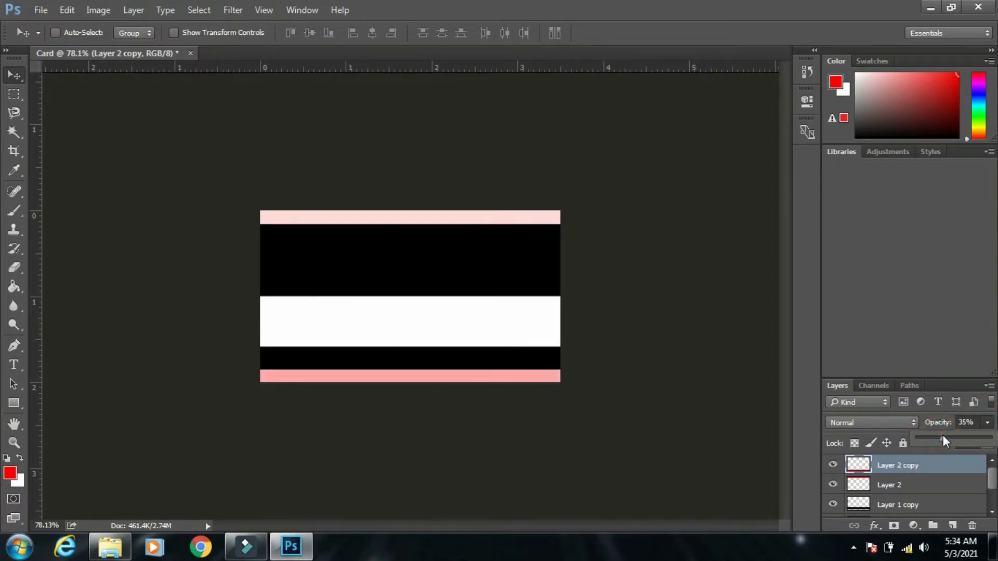
drag(949, 440, 944, 441)
- Set the opacity of Layer 2, the card's top pink strip, to 38%
click(931, 484)
click(932, 485)
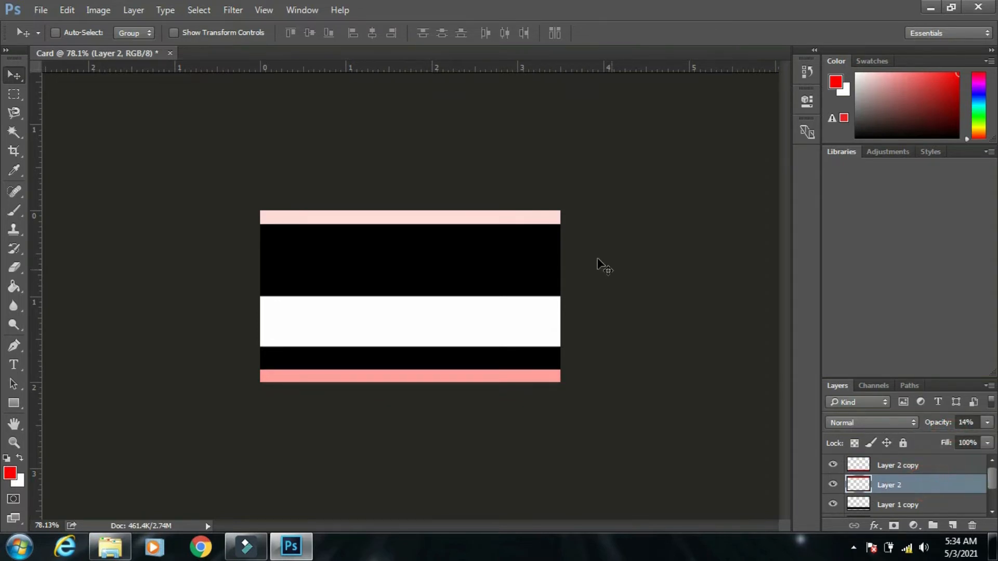
click(986, 422)
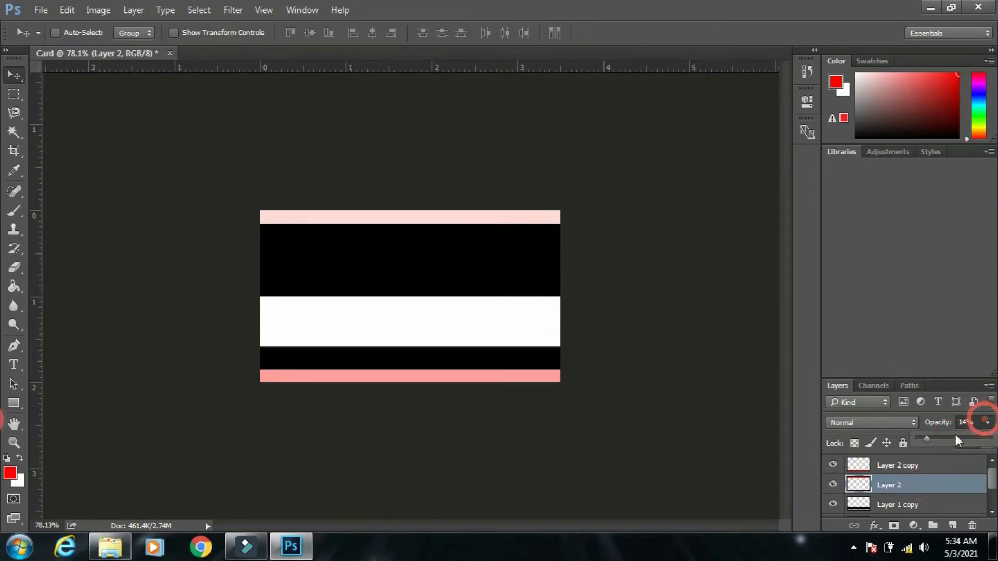
drag(943, 438, 944, 439)
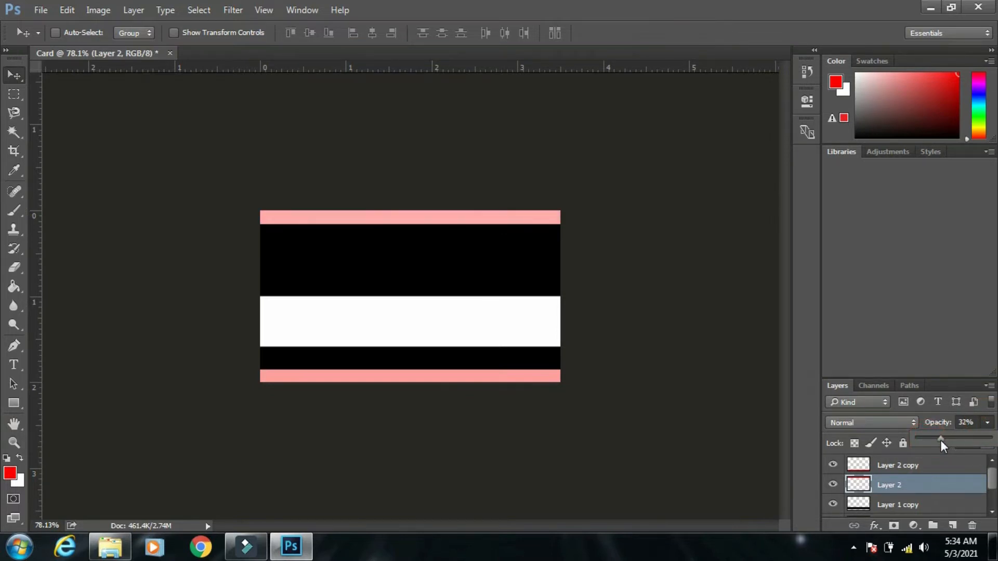
drag(973, 422, 945, 423)
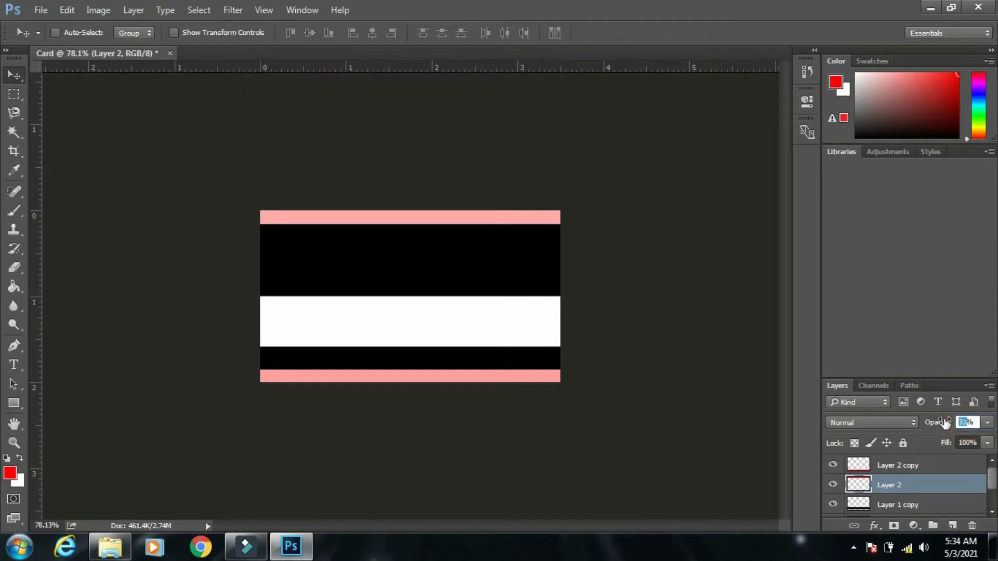
text(38)
- Draw a horizontal text box of about 2.4 by 0.6 inches in the upper black band and set the text color to ffffff
right_click(15, 364)
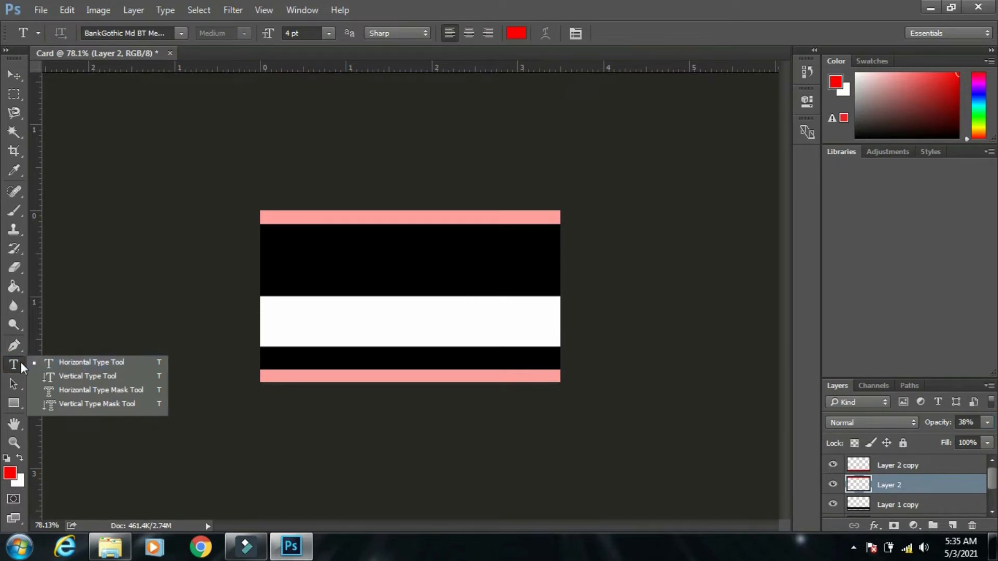
click(322, 237)
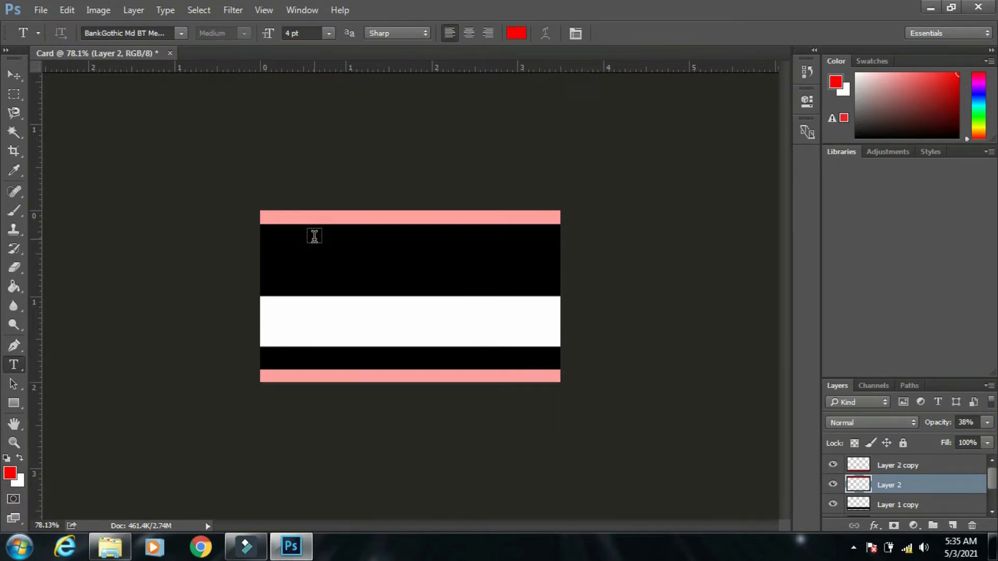
drag(314, 238, 518, 287)
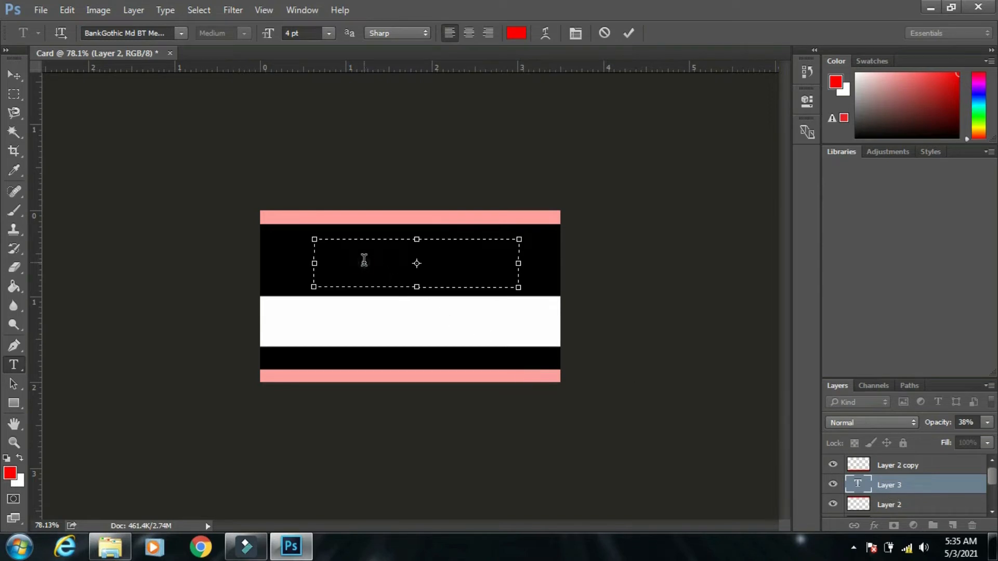
click(10, 473)
text(ffffff)
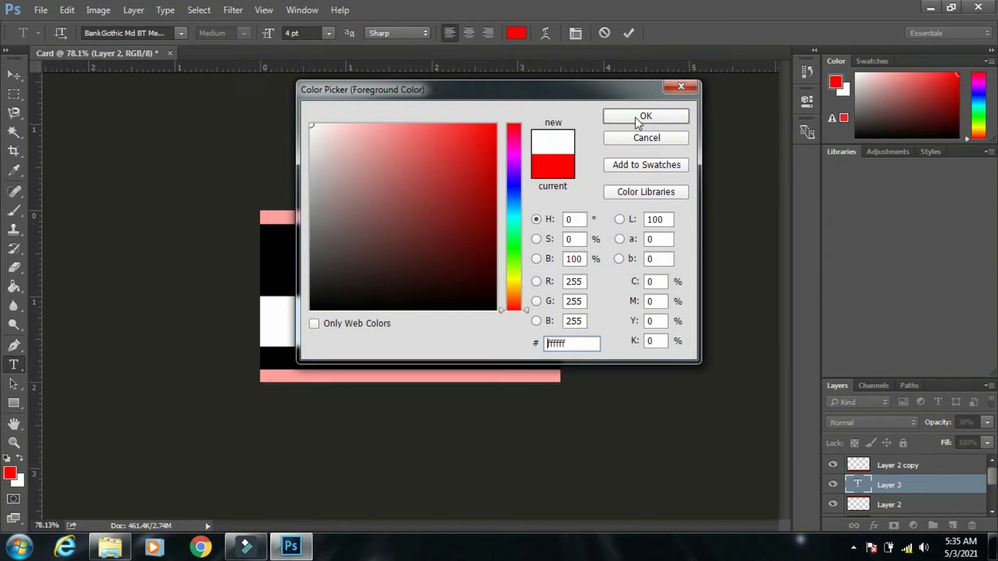
click(635, 117)
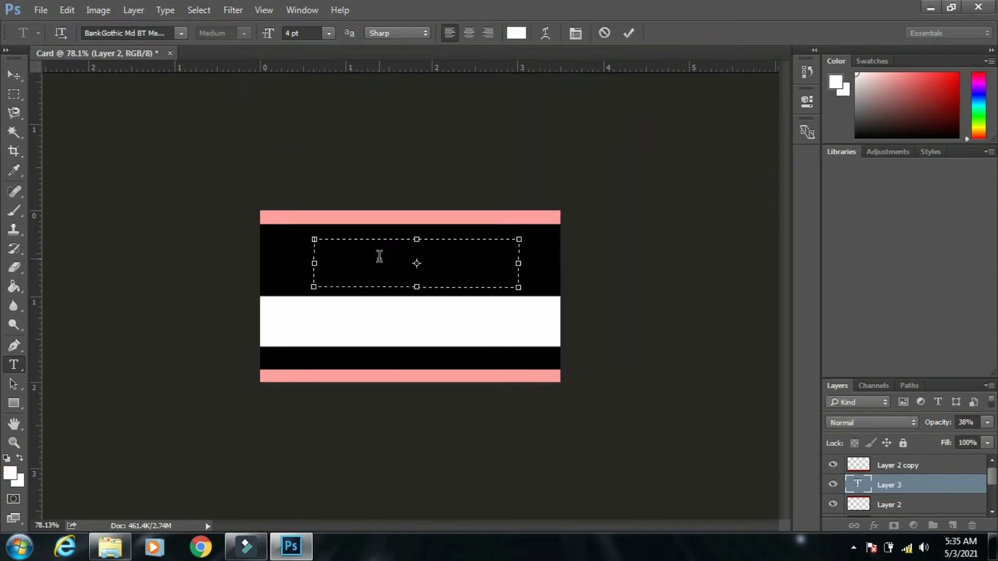
- Enter the heading ARCHISIGN EXPO in the upper band's text box and select all of its text
text(Address here)
click(380, 255)
key(ctrl+a)
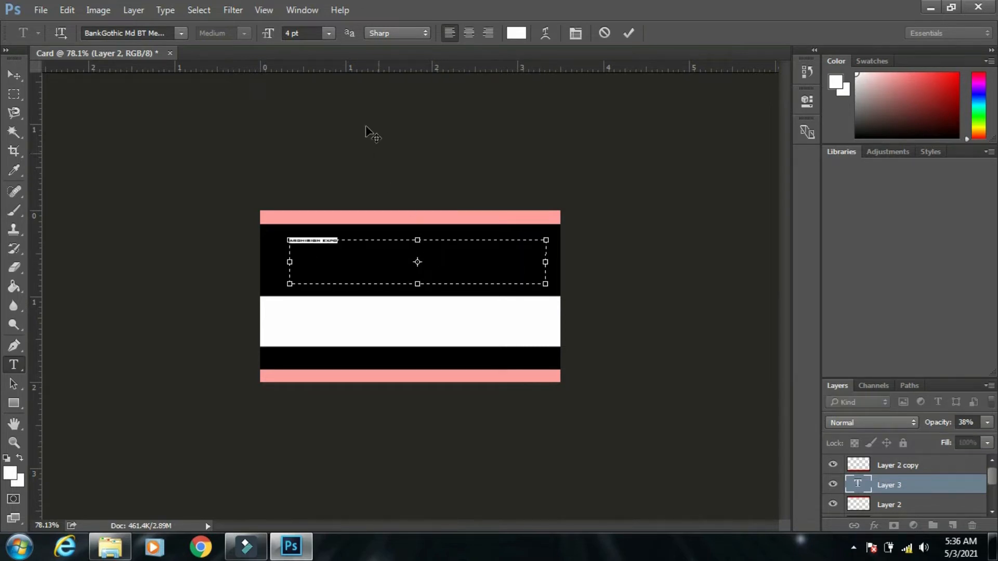
- Set the ARCHISIGN EXPO heading's font size to 14 pt and move it near the horizontal center of the upper black band
click(328, 33)
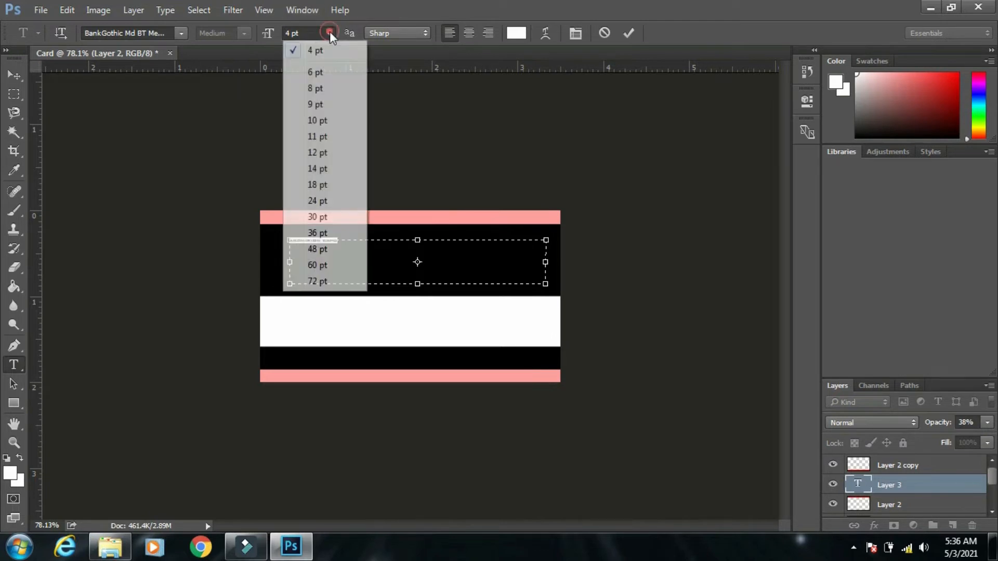
click(322, 234)
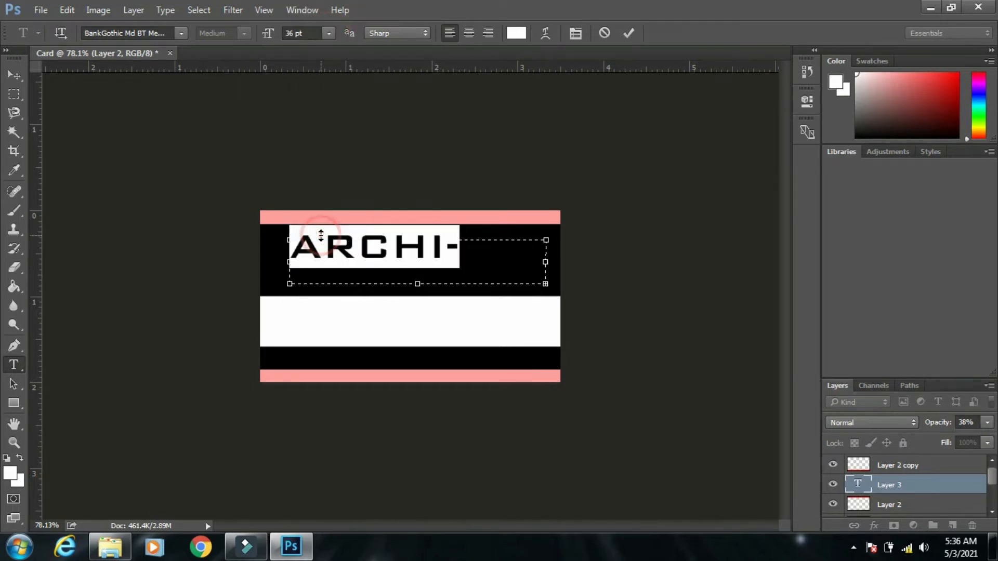
click(330, 33)
click(325, 185)
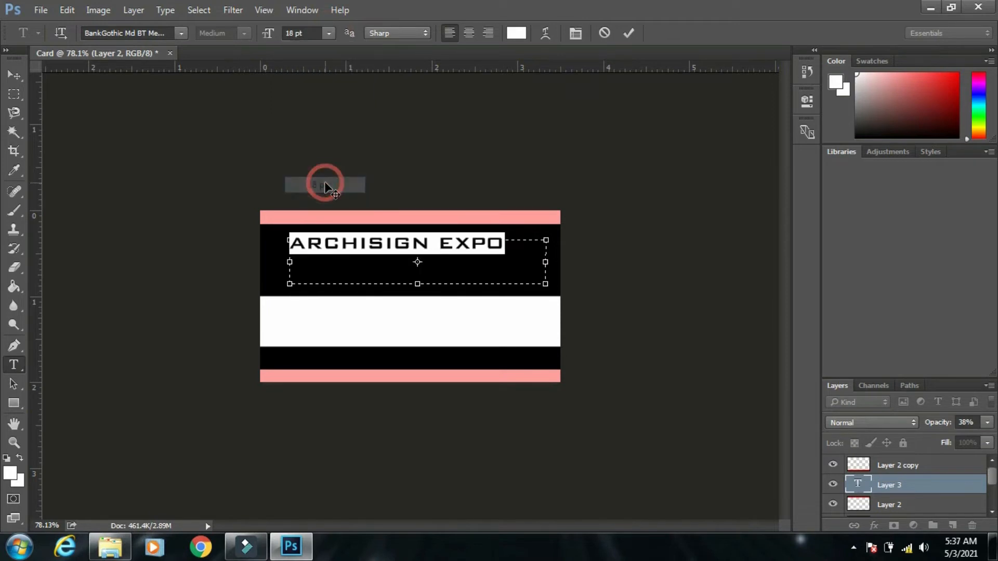
click(329, 33)
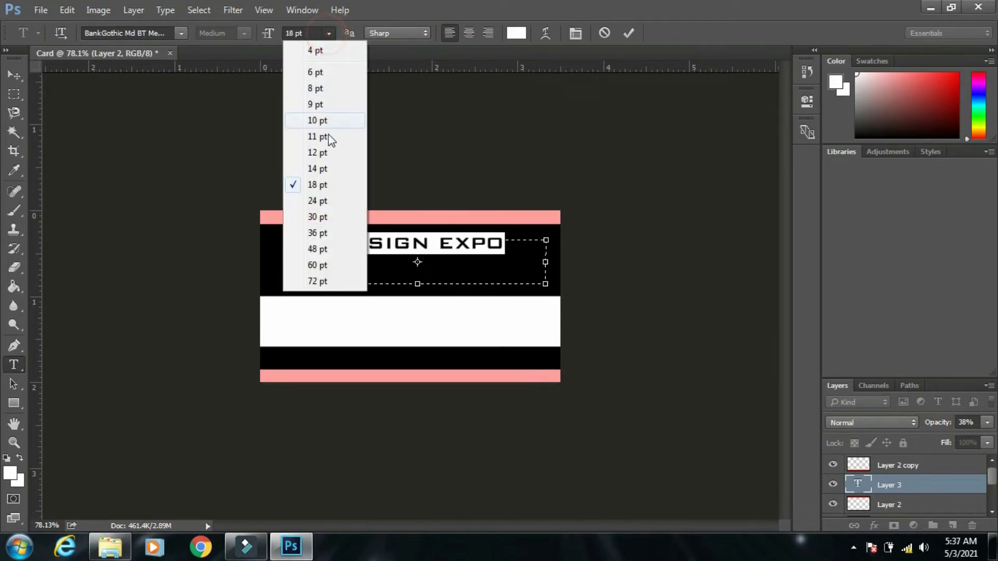
click(322, 170)
click(17, 76)
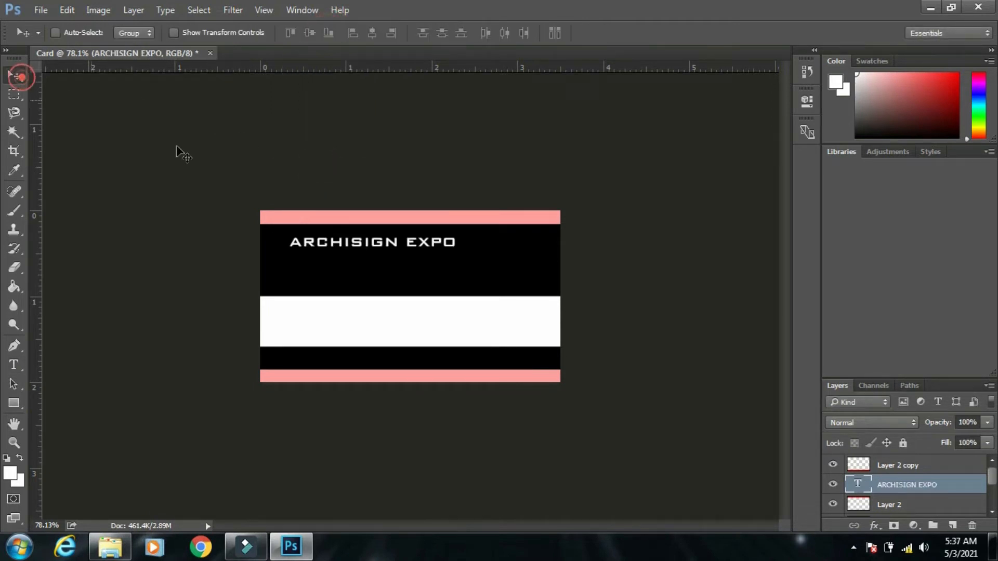
drag(374, 252, 414, 247)
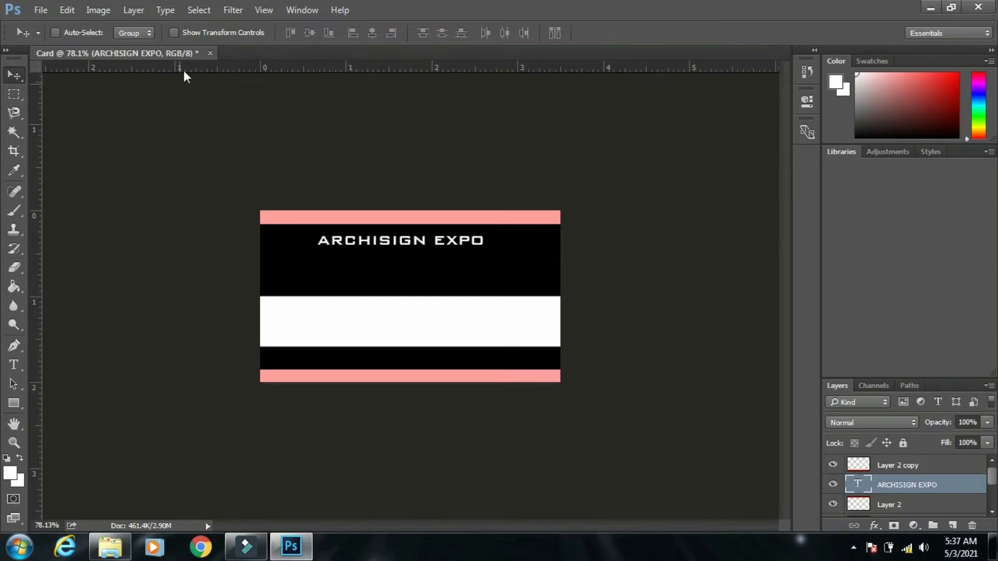
- Draw a text box of about 3.2 by 0.27 inches over the lower black stripe
key(t)
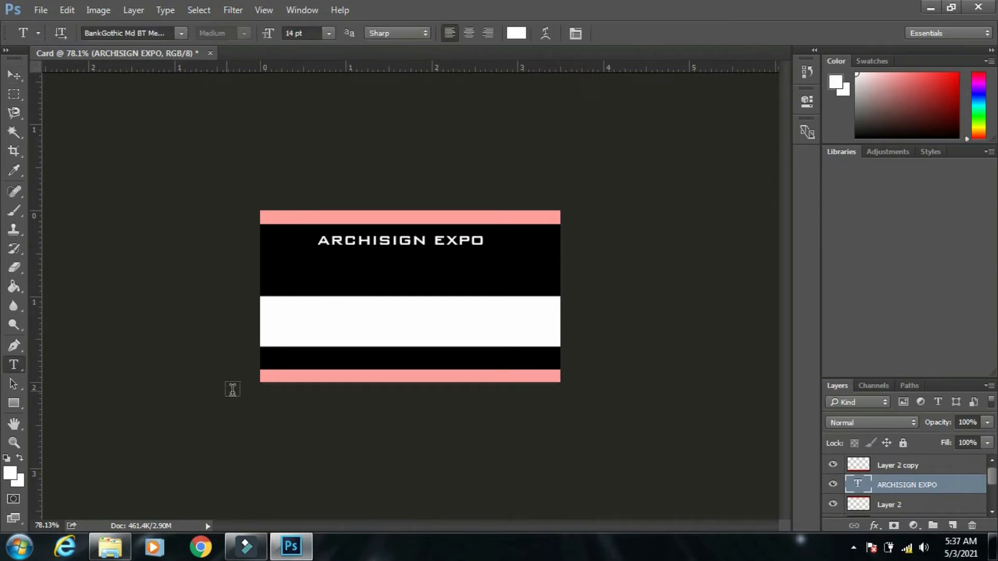
drag(267, 356, 544, 362)
key(Escape)
drag(266, 361, 312, 379)
drag(131, 396, 673, 441)
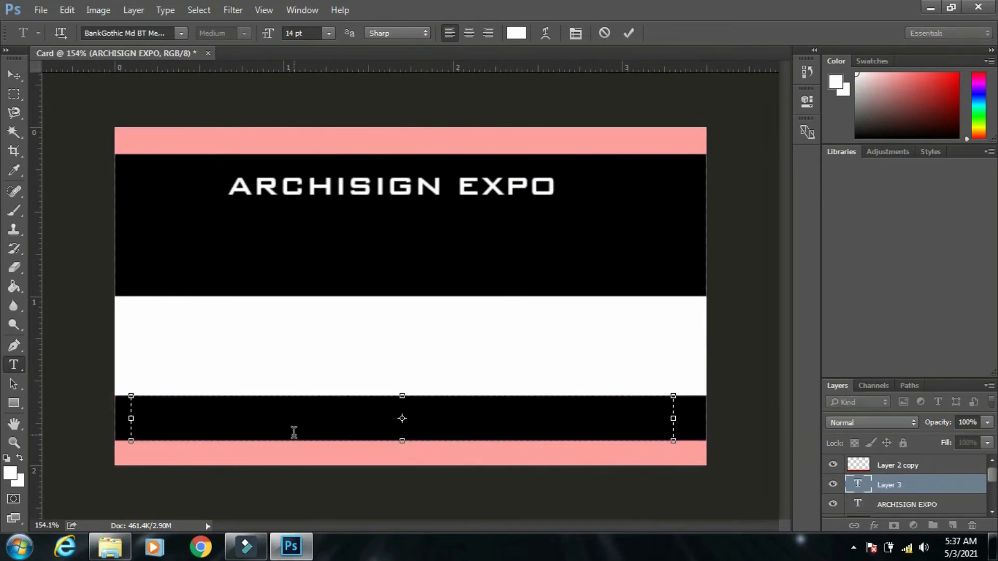
- Enter MOBILE NO: in the lower stripe's text box and set its font size to 6 pt
text(MOBI)
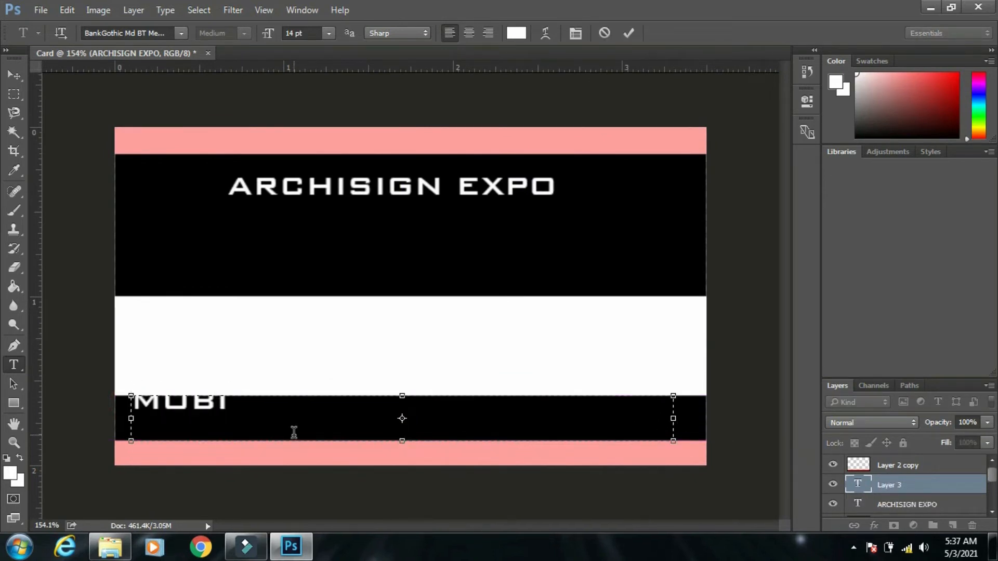
text(LE NO:)
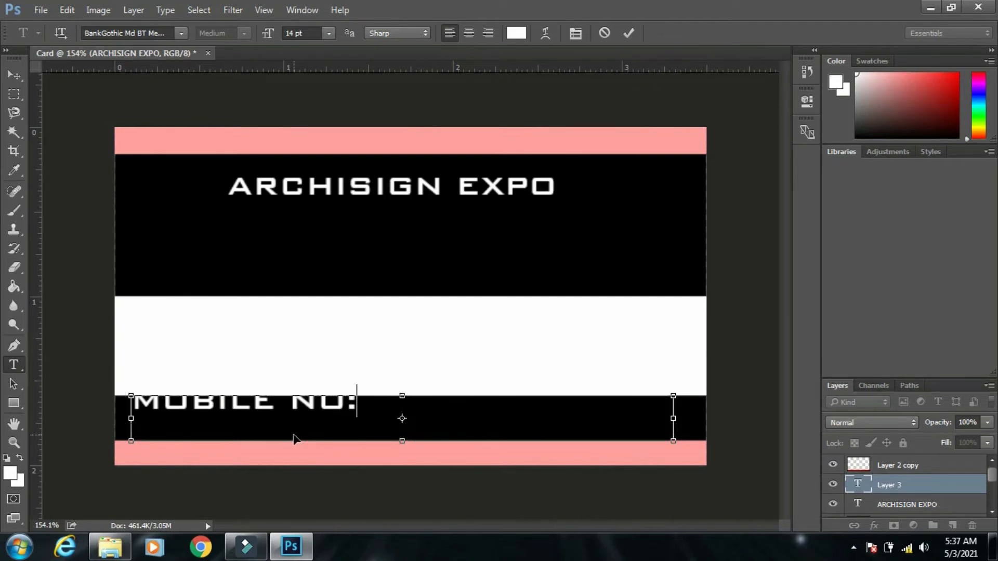
key(ctrl+a)
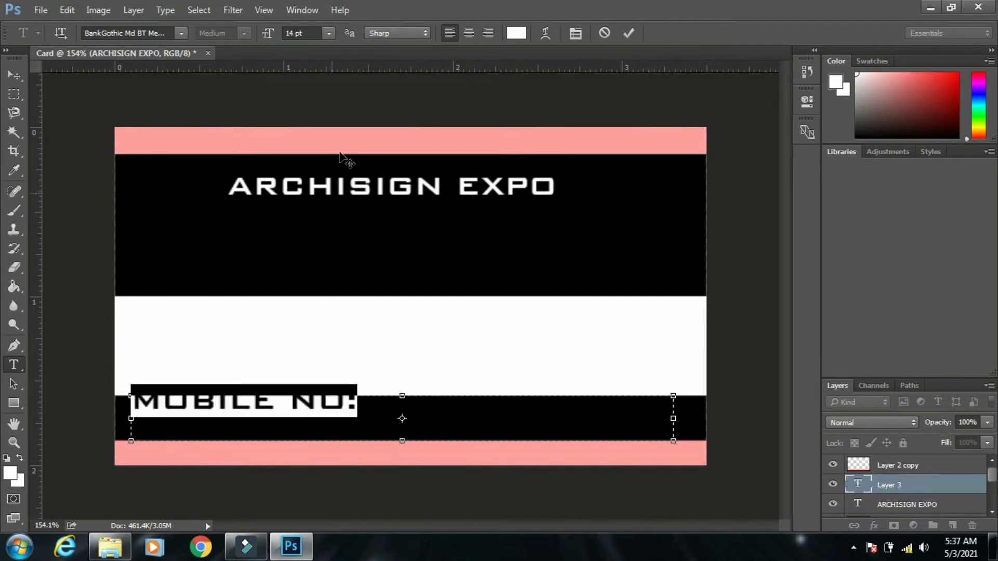
click(331, 31)
click(320, 68)
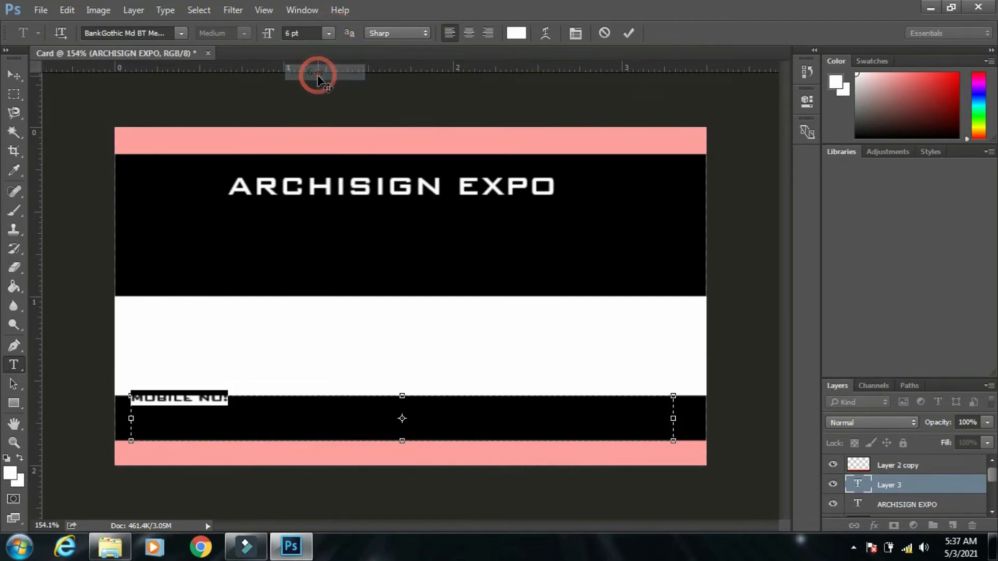
- Move the MOBILE NO: text down inside the lower black stripe and add a placeholder mobile number after it
click(14, 76)
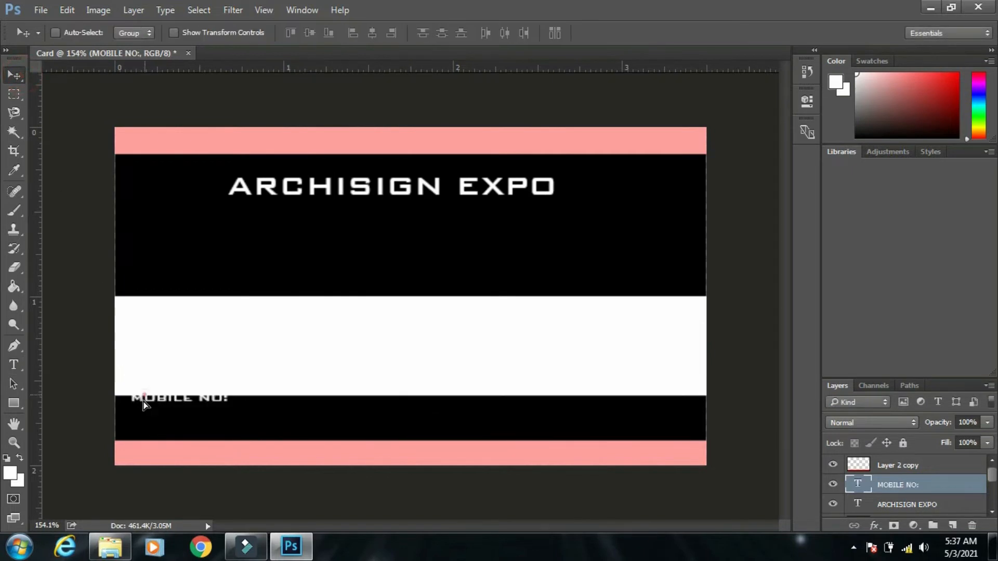
drag(141, 405, 143, 422)
key(t)
click(242, 416)
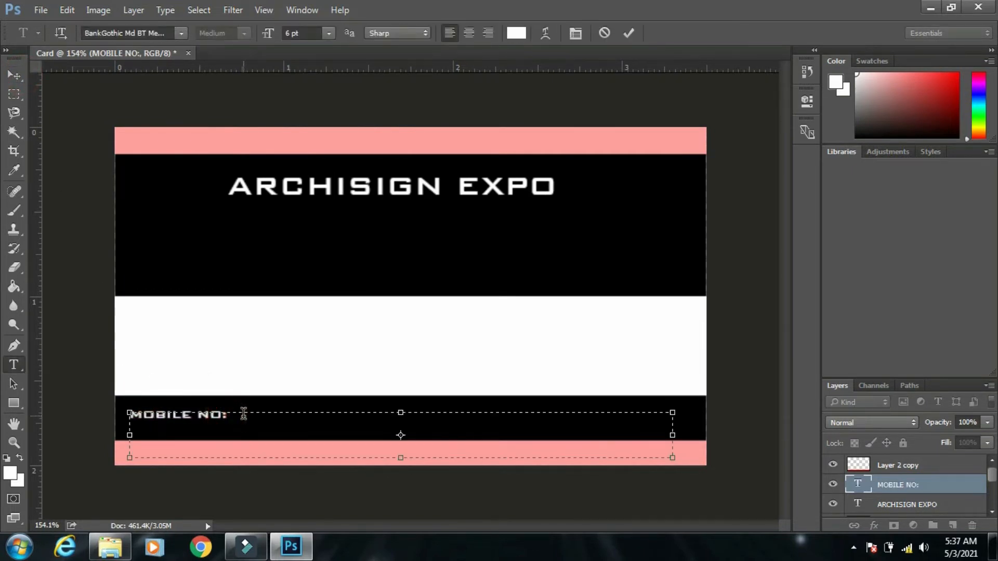
text(034+)
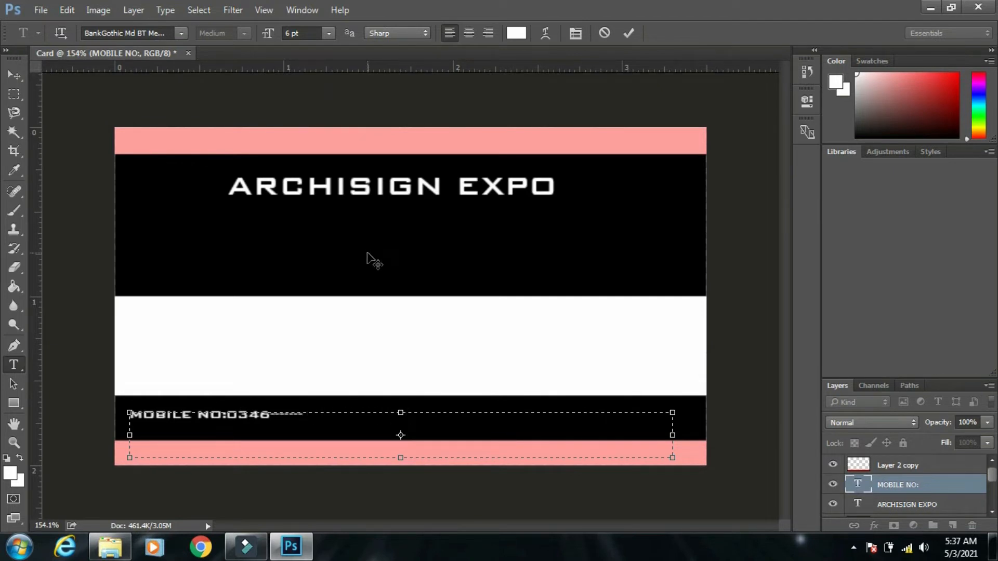
- Add EMAIL ID: followed by a row of dashes further along the mobile number's line
text(MAI)
text(L ID:)
text(---)
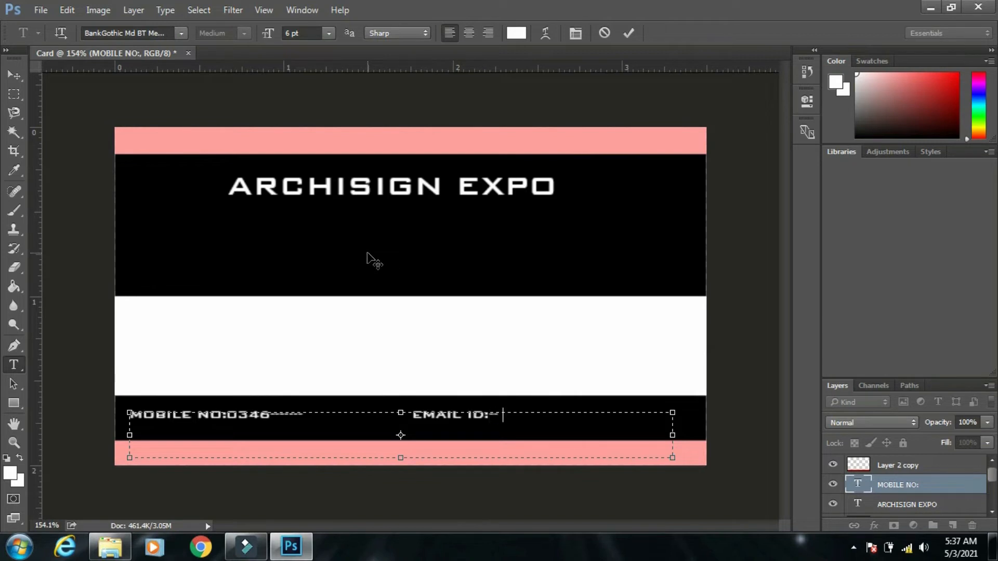
text(---------)
- Widen the contact text box almost to the card's right edge and add ADDRESS:-- at the end of the line
scroll(483, 307, down, 2)
scroll(584, 387, up, 3)
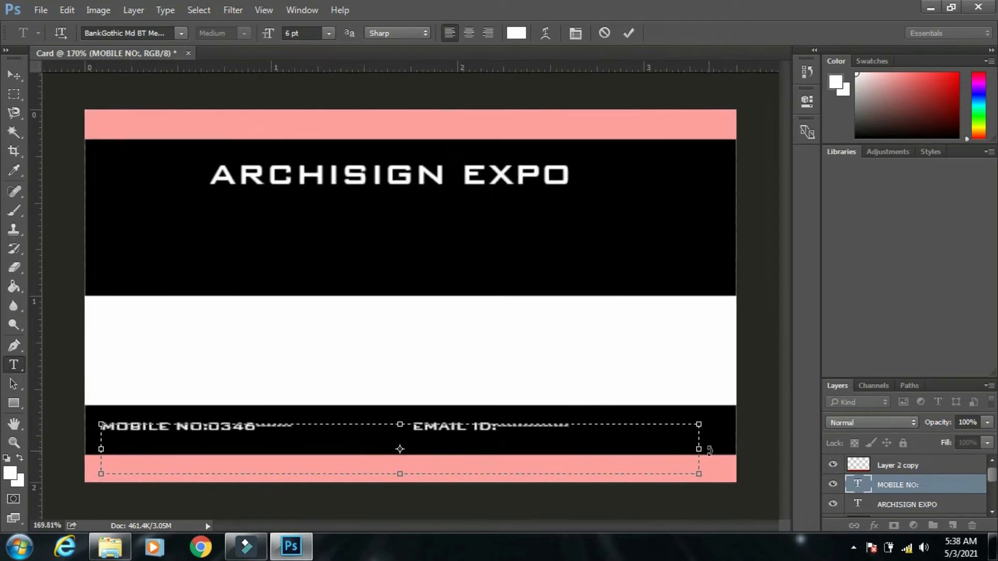
drag(699, 449, 722, 450)
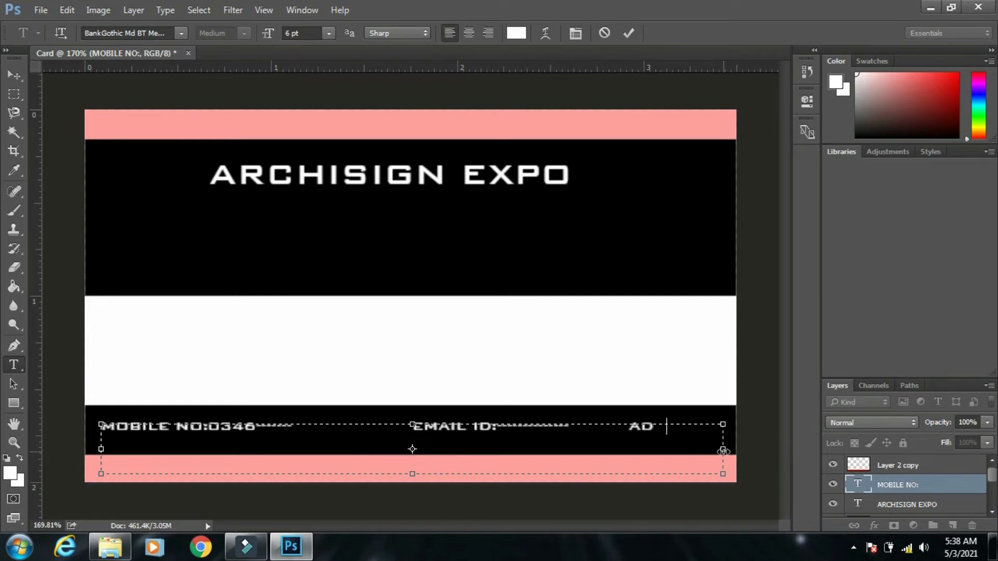
text(DRESS)
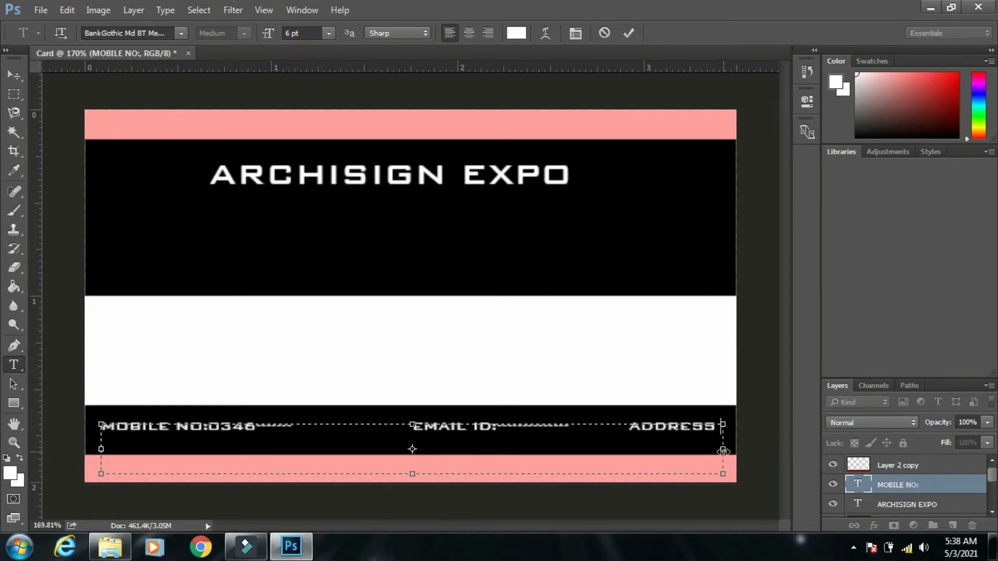
text(:--)
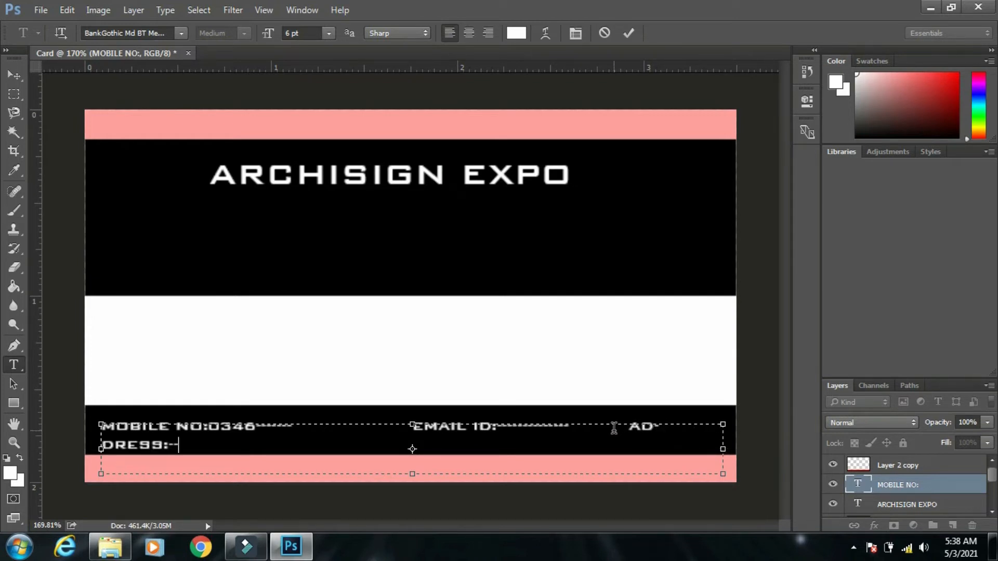
- Remove surplus spaces before EMAIL ID: to fit the contact details on a single line, and commit the text
click(403, 426)
key(BackSpace)
key(BackSpace)
key(BackSpace)
key(BackSpace)
key(BackSpace)
key(BackSpace)
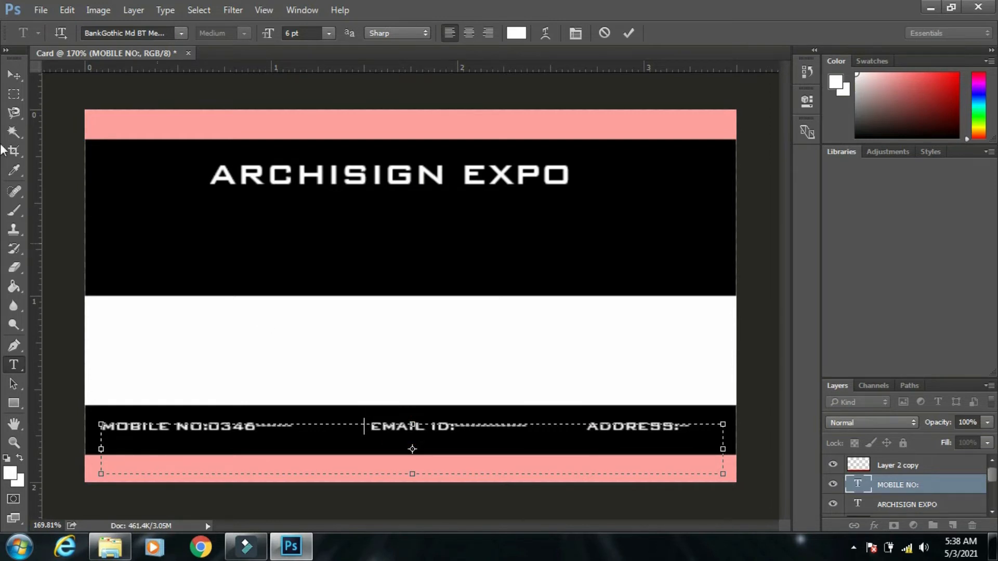
click(19, 76)
drag(512, 399, 473, 356)
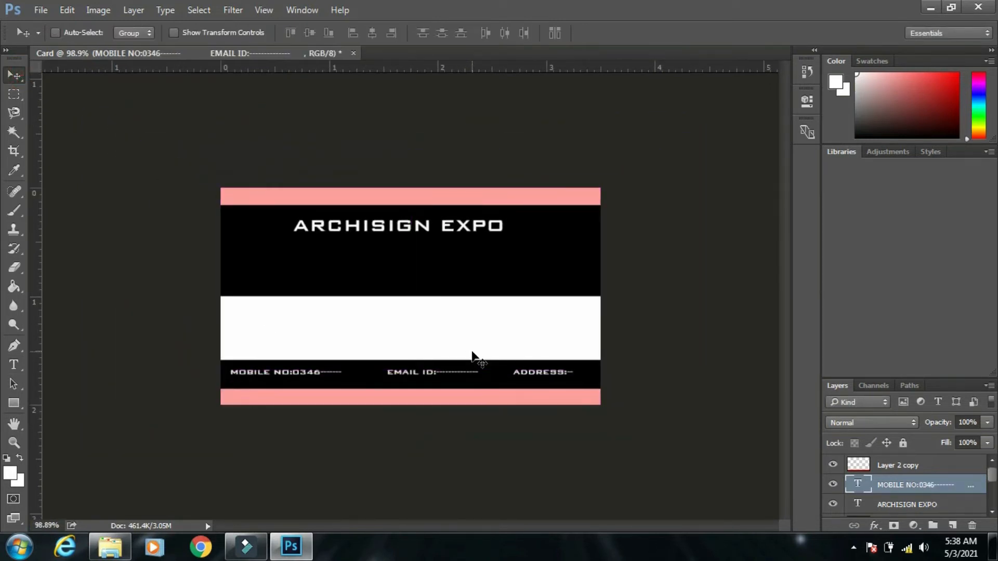
click(457, 345)
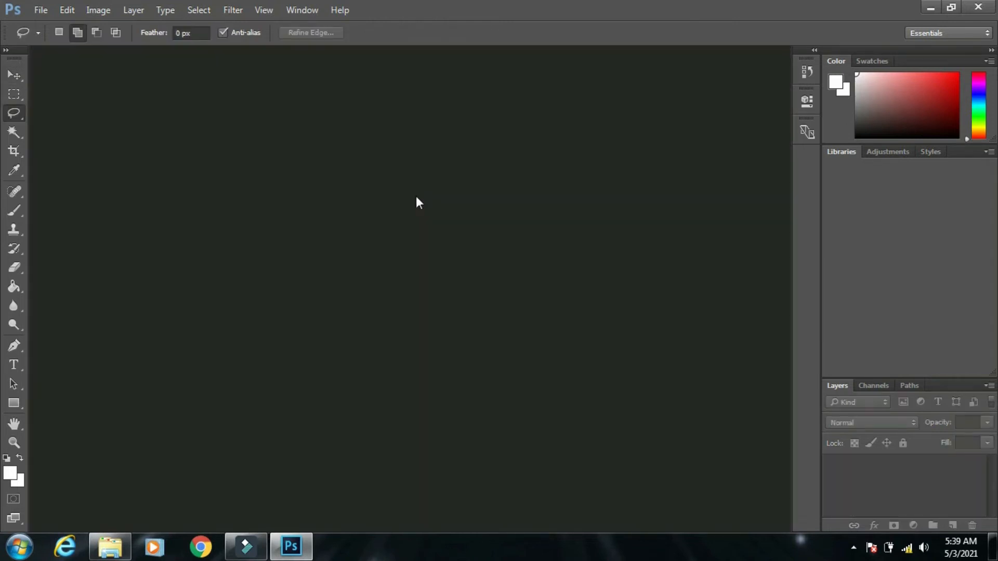
- Choose the Lasso tool and open the glass building photo from the Reference Image folder in Photoshop
right_click(19, 111)
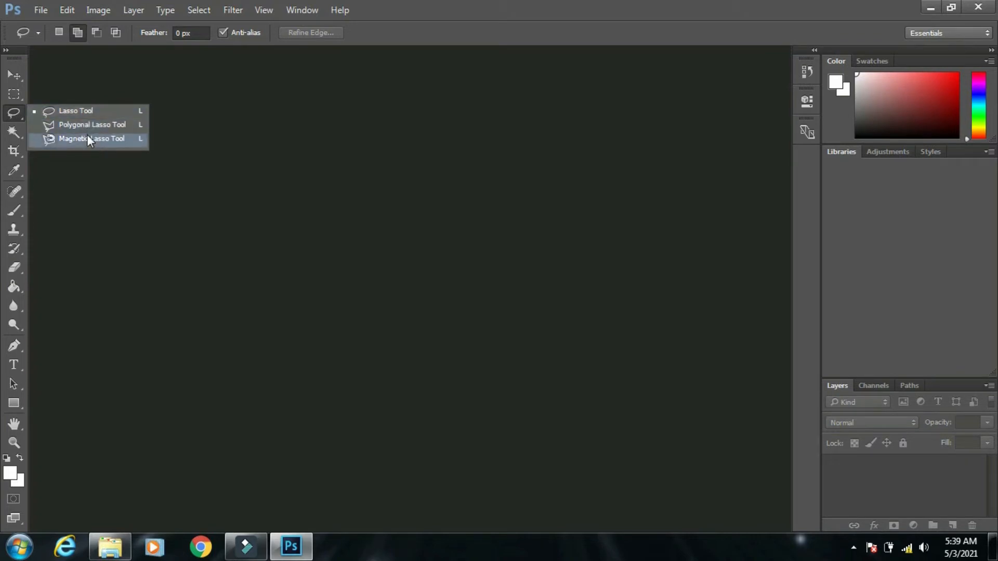
click(87, 117)
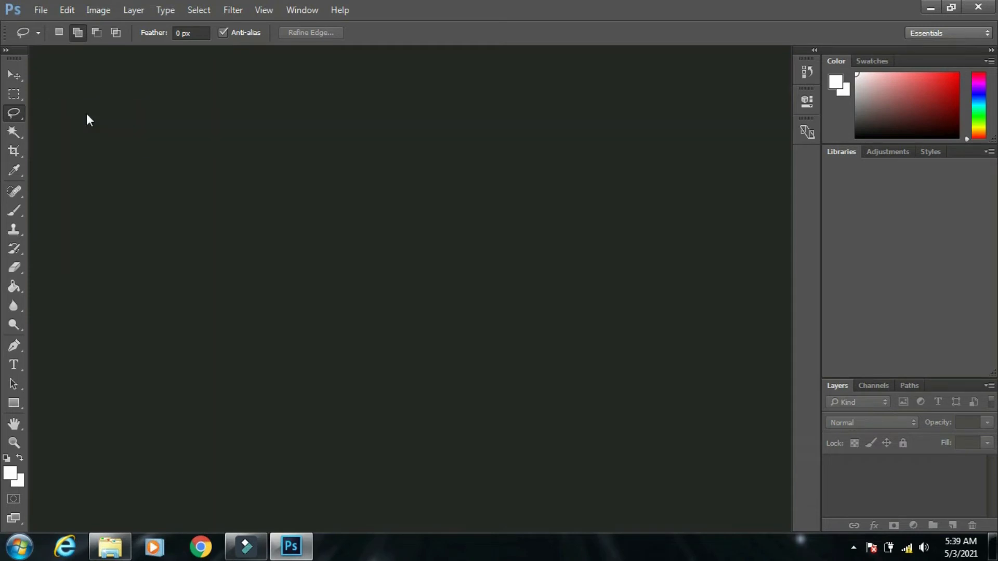
click(110, 546)
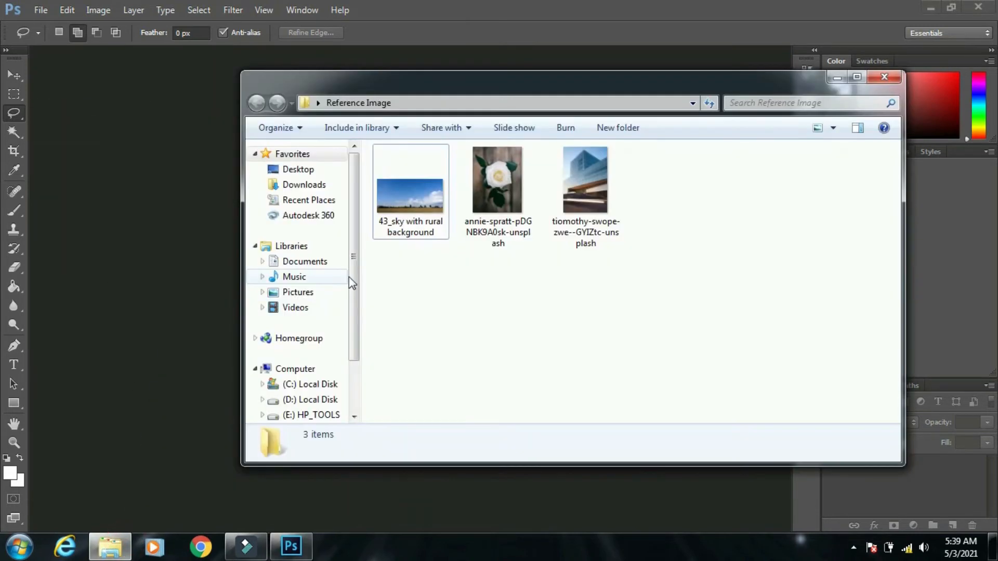
right_click(590, 200)
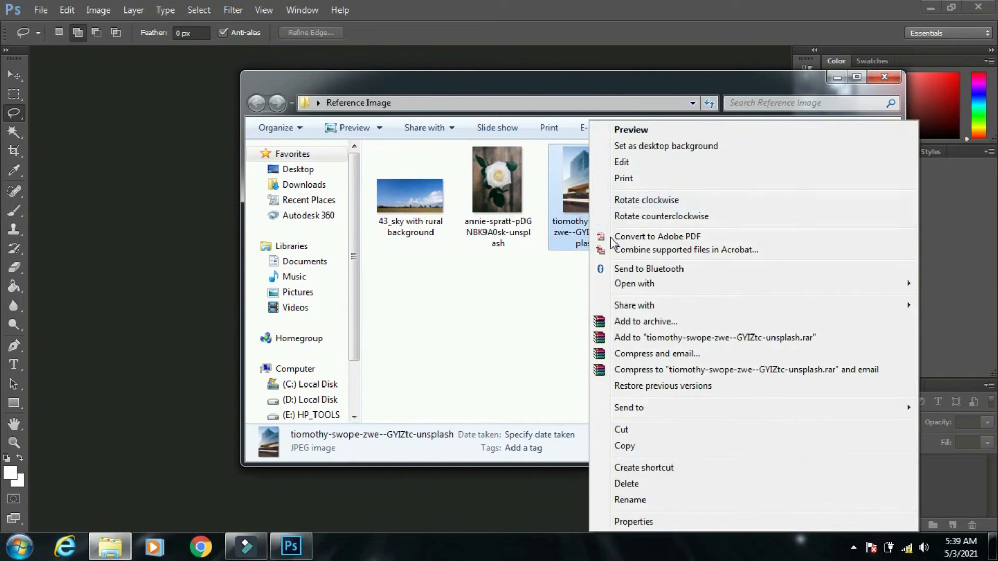
mouse_move(622, 288)
click(554, 289)
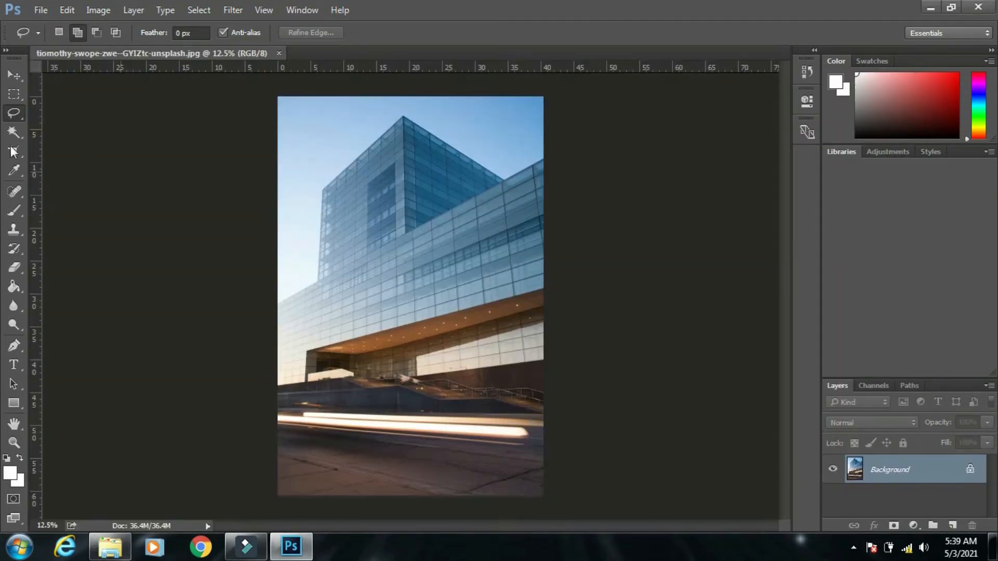
- Lasso a large rounded area around the tower's corner windows and add a smaller oval area on its right-hand facade
click(15, 113)
drag(364, 188, 442, 271)
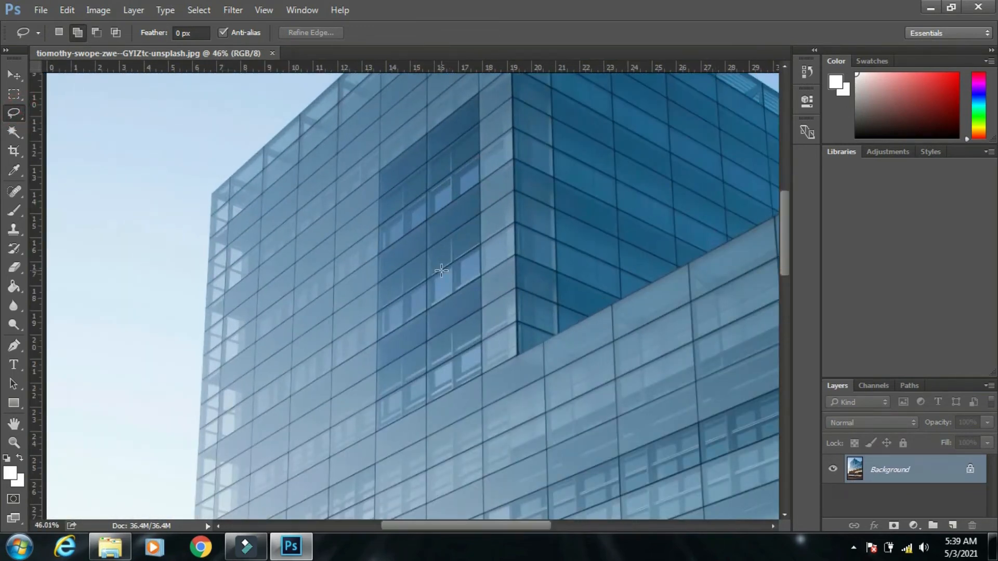
mouse_move(470, 160)
mouse_down()
mouse_move(369, 196)
mouse_move(343, 291)
mouse_move(424, 407)
mouse_move(542, 408)
mouse_move(590, 264)
mouse_move(553, 203)
mouse_move(474, 161)
mouse_up()
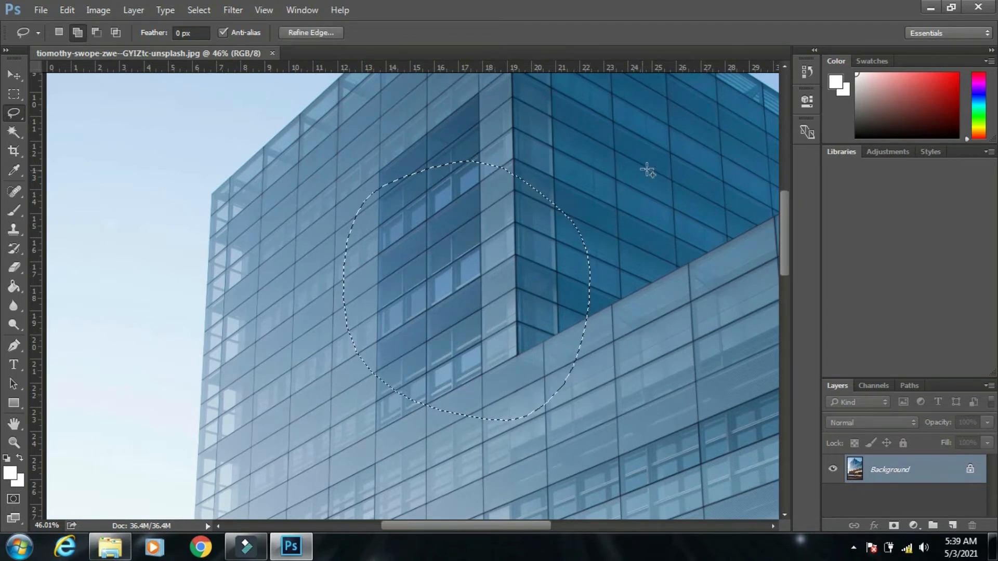
mouse_move(678, 159)
mouse_down()
mouse_move(655, 285)
mouse_move(690, 321)
mouse_move(746, 294)
mouse_move(745, 210)
mouse_move(679, 158)
mouse_up()
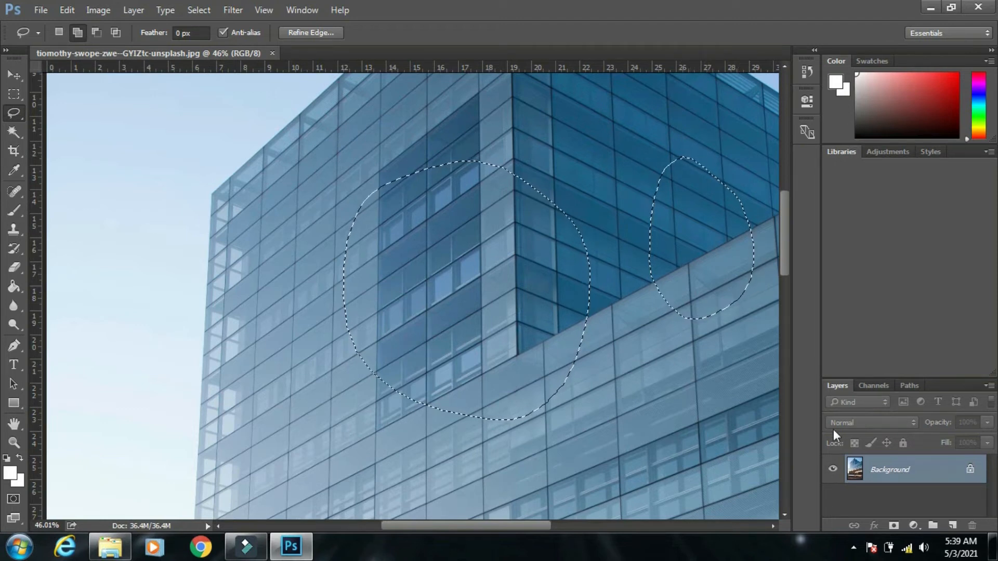
- Copy the two lassoed areas to a new layer, hide the Background layer and move the cutouts up and left
key(ctrl+j)
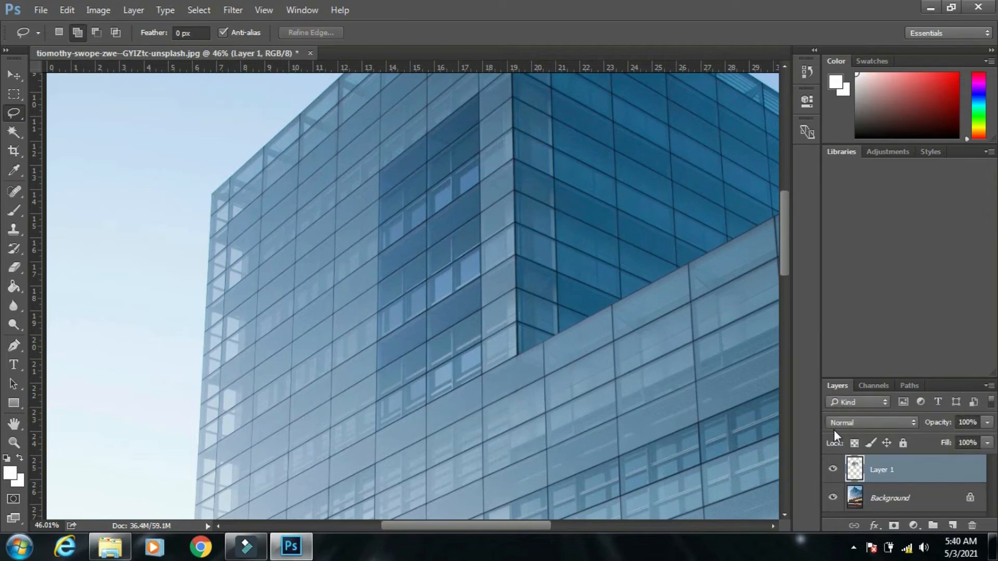
click(832, 499)
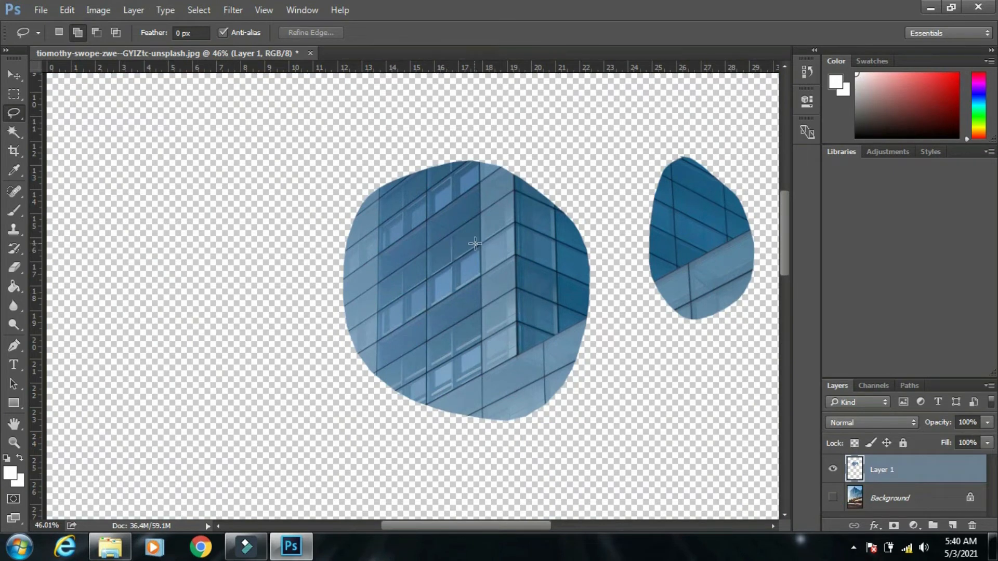
key(v)
drag(479, 282, 408, 223)
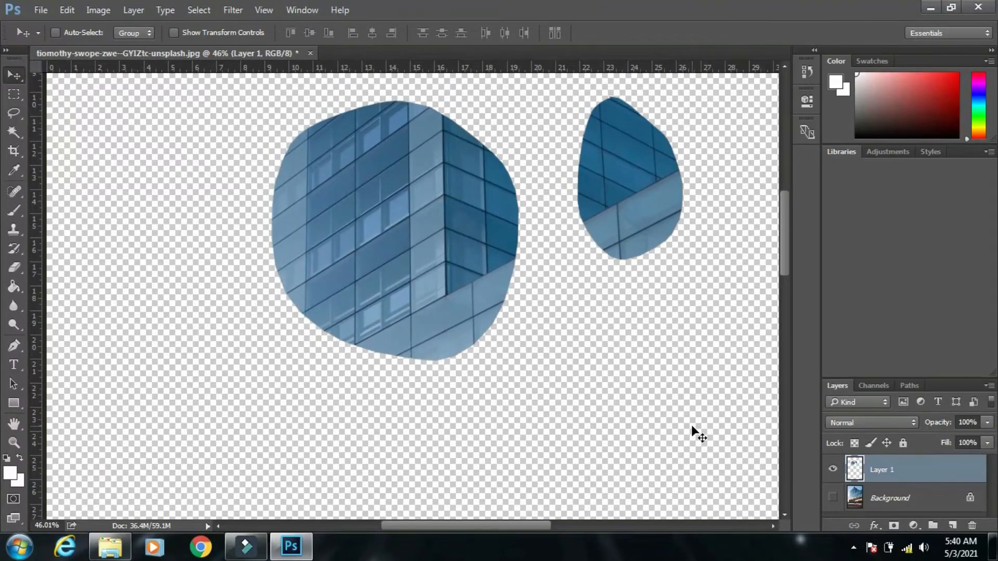
- Show the Background layer again and delete the layer with the two cutouts
click(832, 497)
key(Delete)
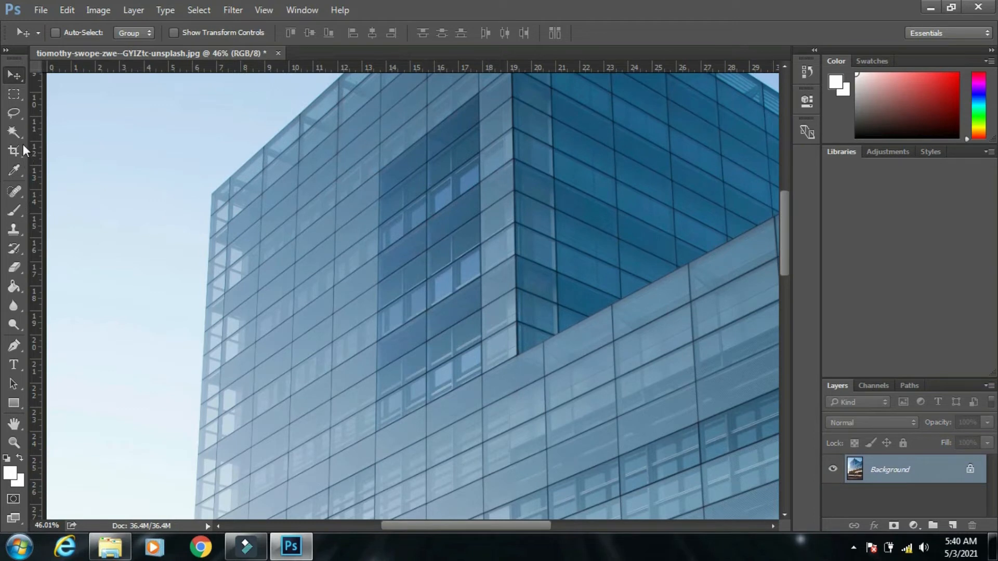
- Trace the building's roofline with the Polygonal Lasso from the photo's left edge over the tower to the right edge
click(15, 110)
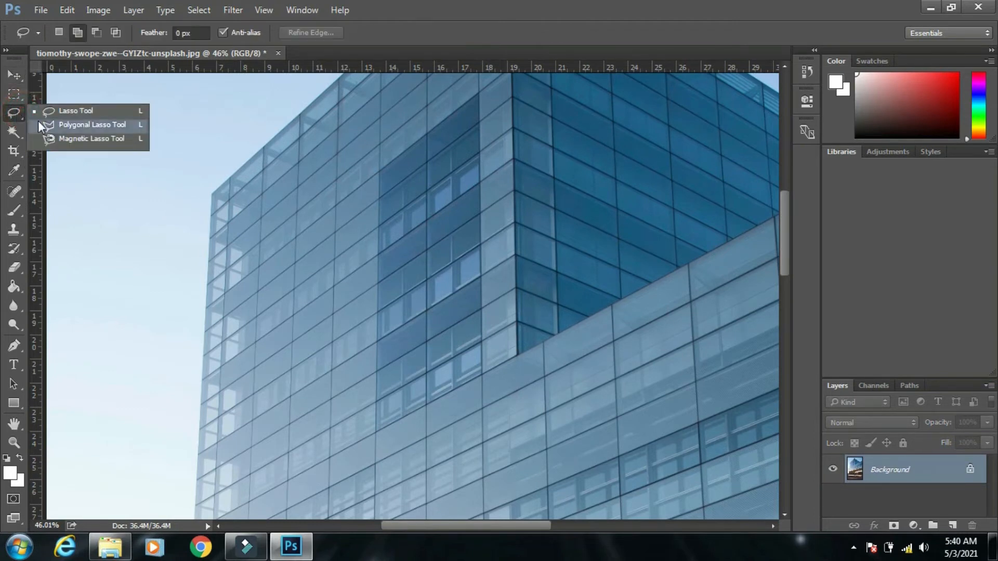
click(78, 125)
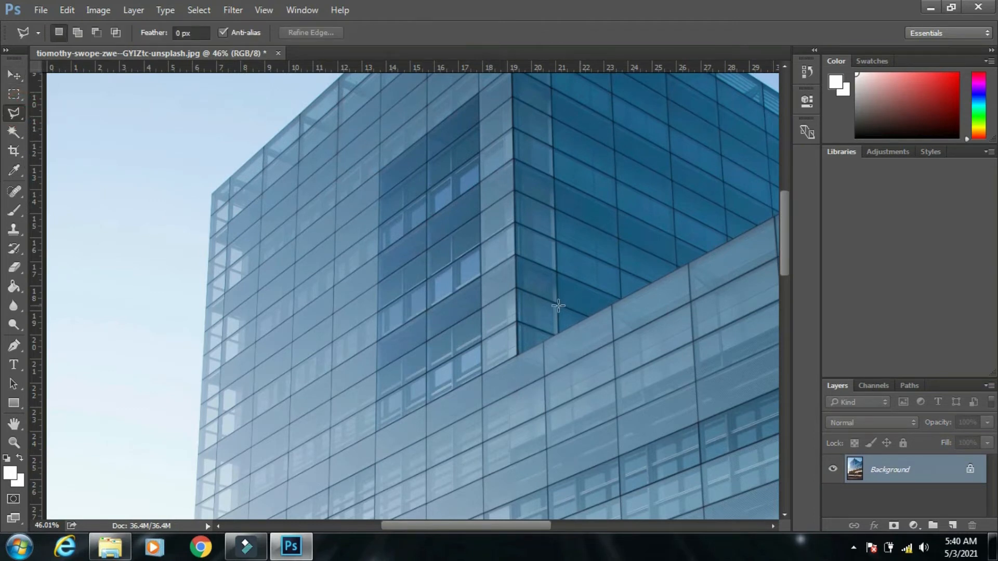
mouse_move(573, 336)
mouse_down()
mouse_move(494, 241)
mouse_move(180, 296)
mouse_move(240, 327)
mouse_move(95, 273)
mouse_up()
mouse_move(272, 310)
mouse_down()
mouse_move(289, 335)
mouse_move(430, 334)
mouse_up()
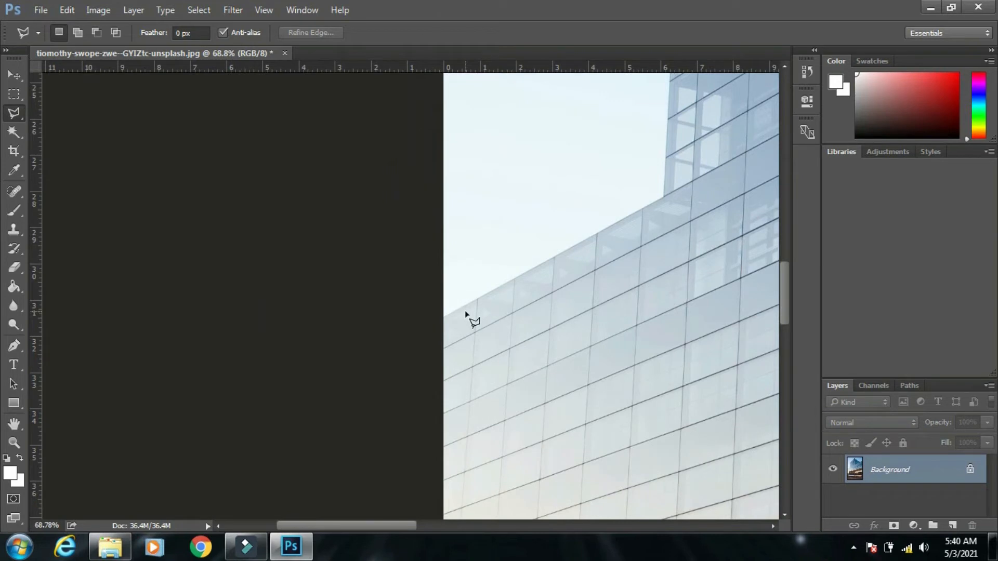
click(442, 317)
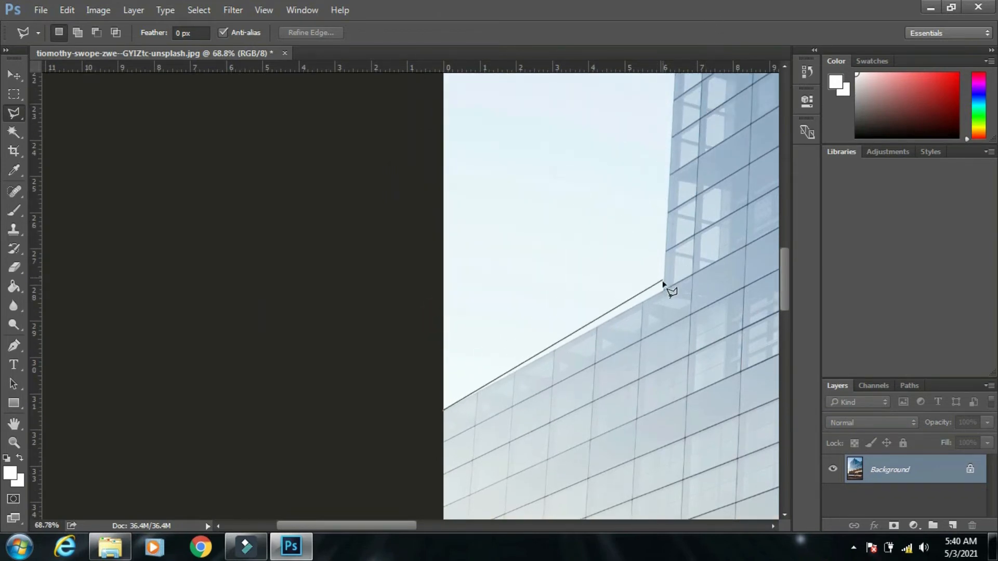
click(663, 289)
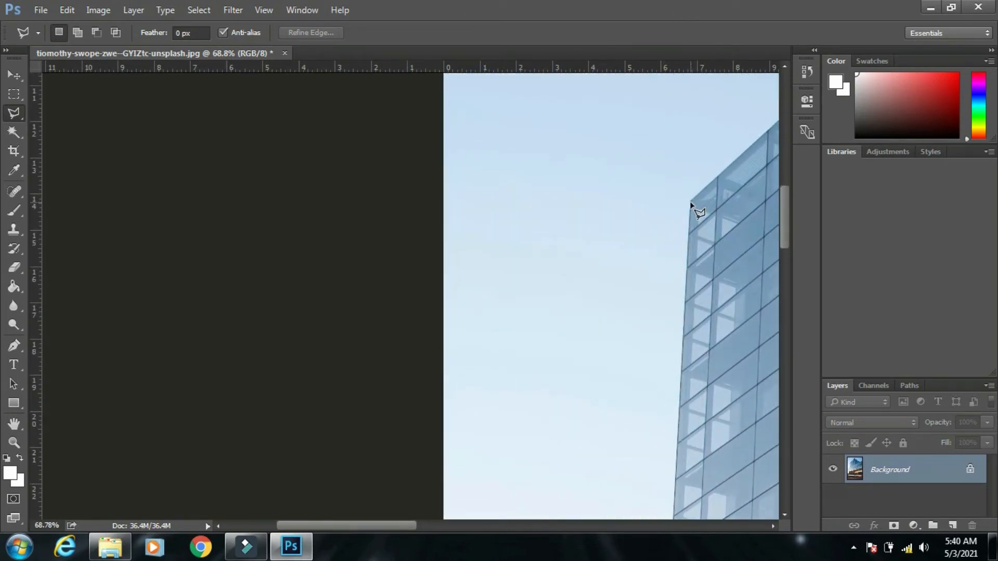
click(691, 204)
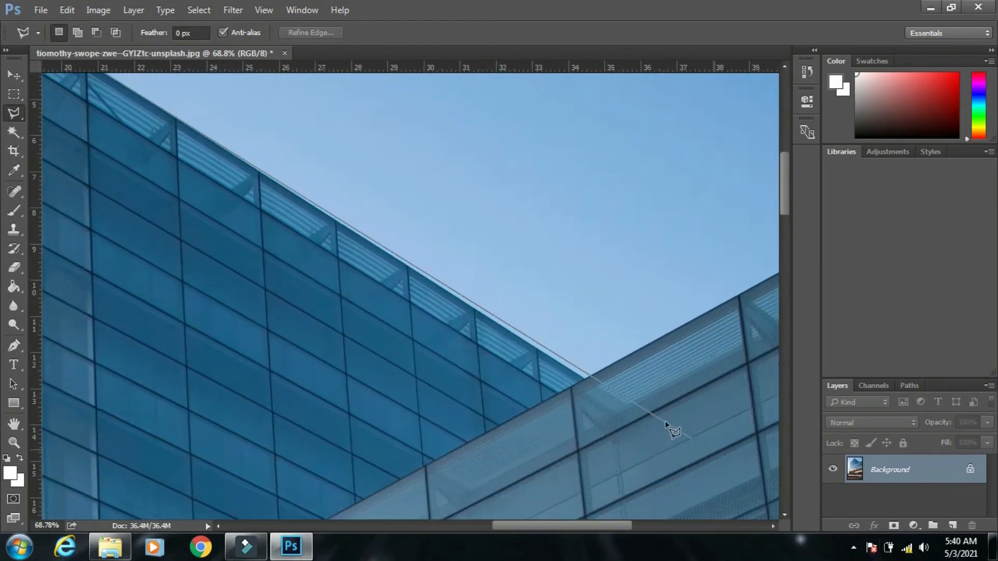
click(583, 382)
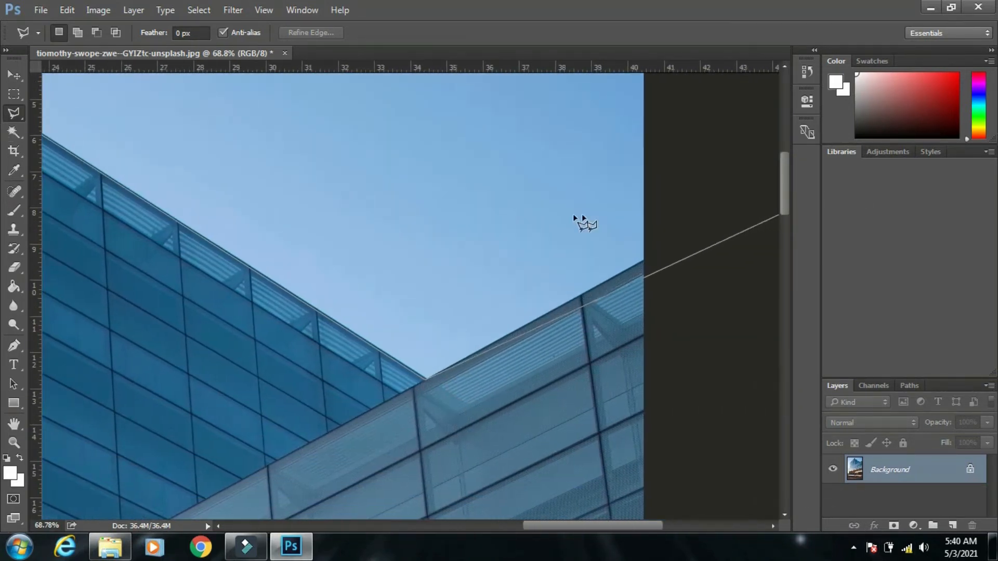
click(651, 254)
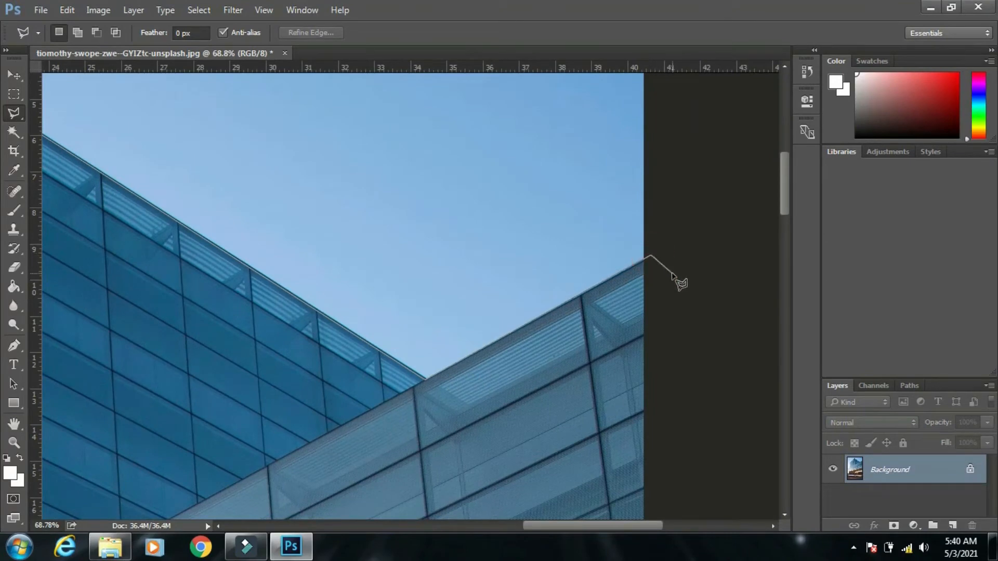
- Continue the polygonal selection outside the photo's lower corners and close it at the starting point on the left edge
scroll(672, 273, down, 4)
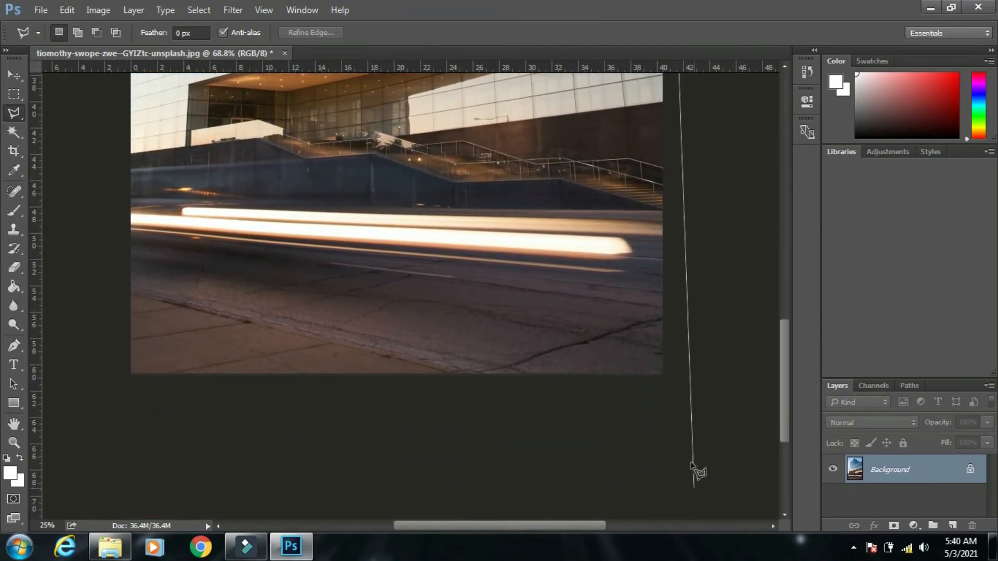
click(681, 395)
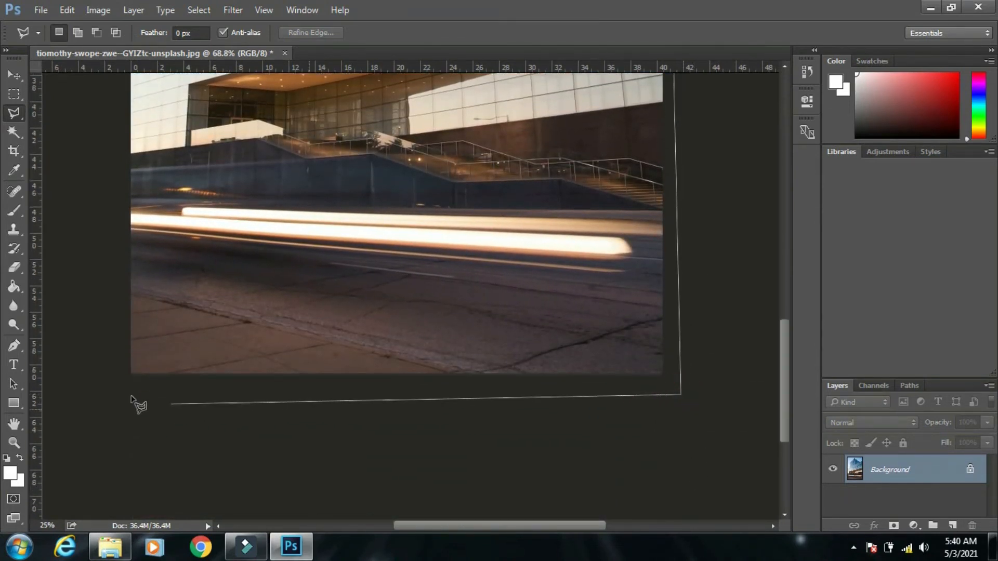
click(100, 396)
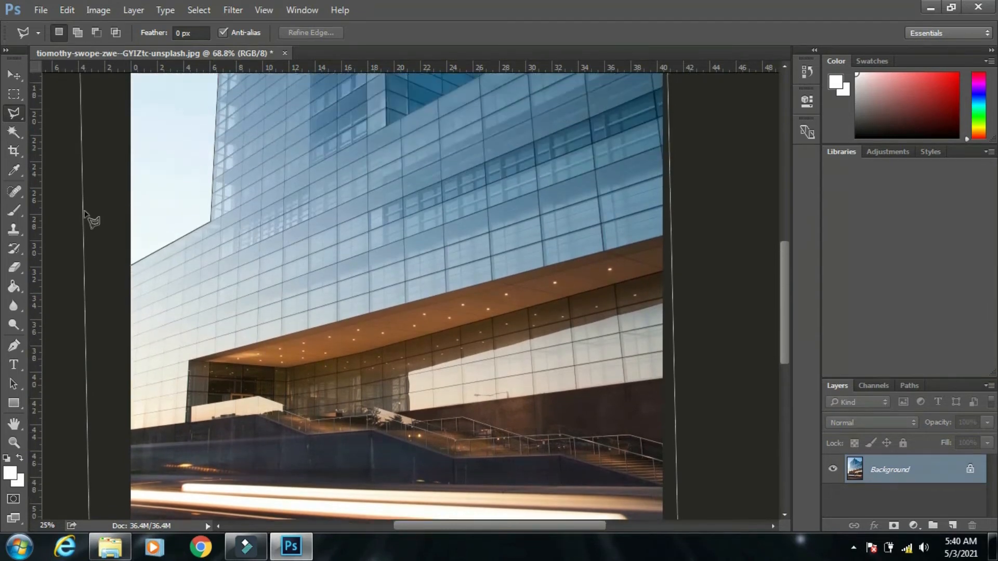
click(129, 269)
drag(482, 371, 435, 306)
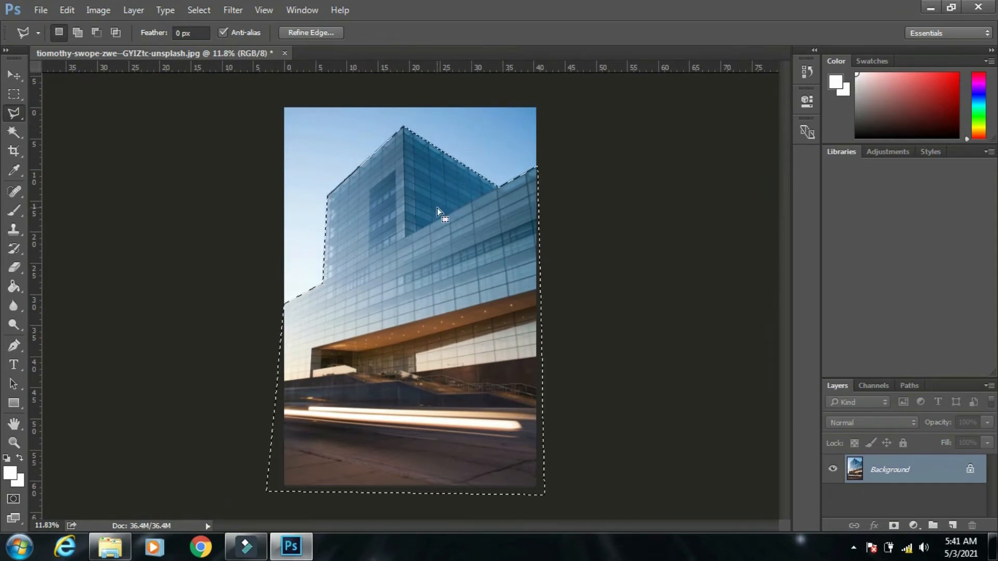
- Invert the building selection to select the sky, and invert it back to the building
click(15, 93)
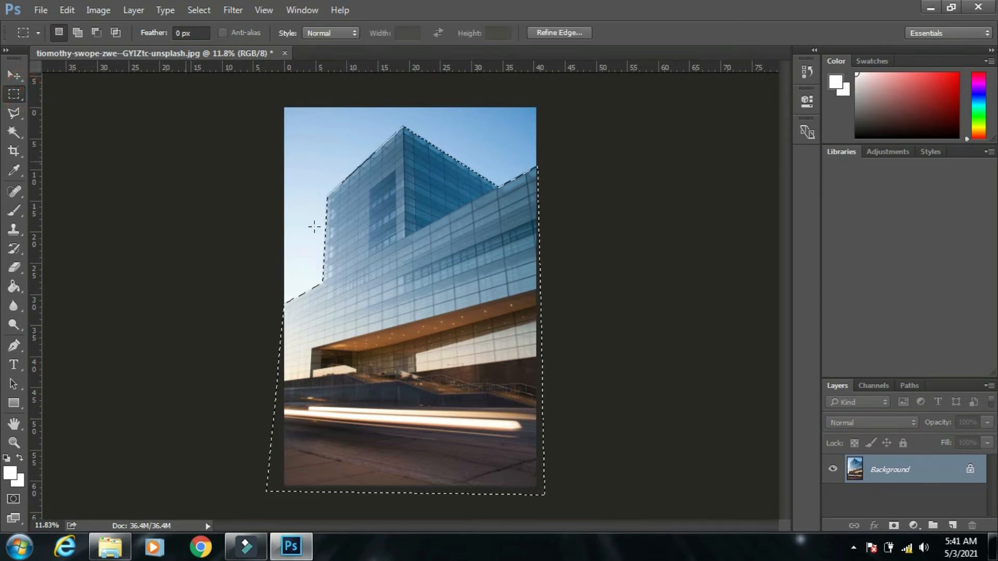
right_click(434, 266)
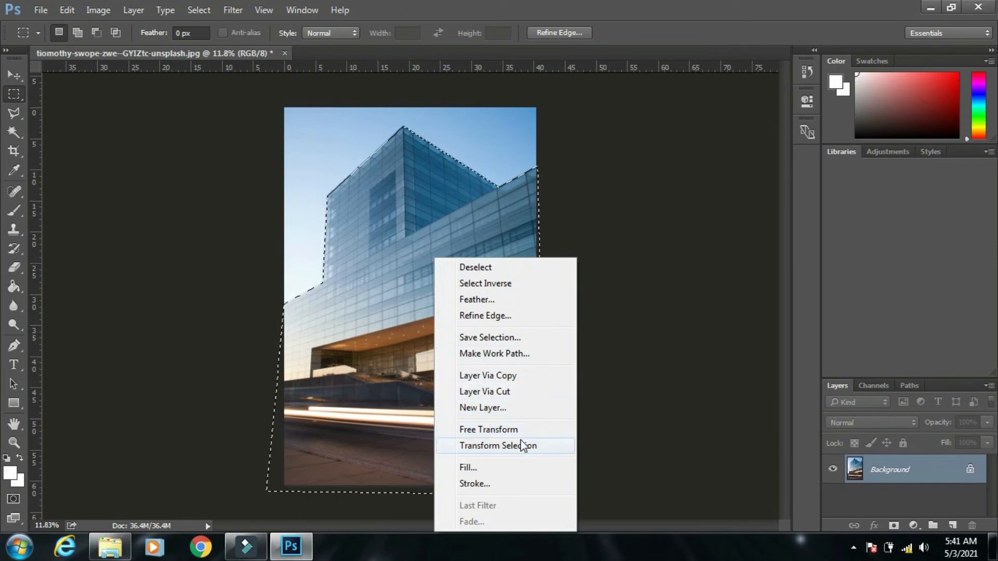
click(484, 285)
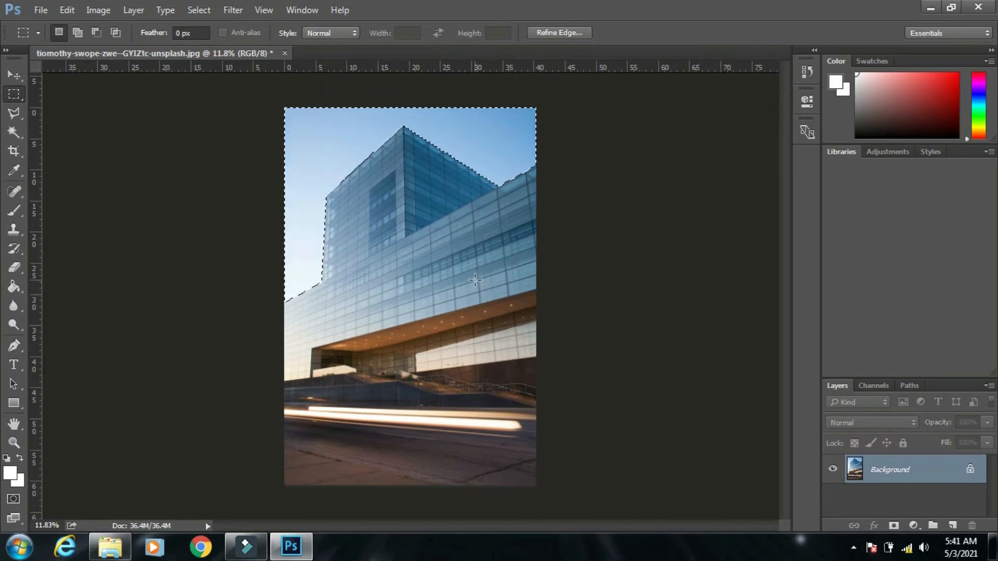
right_click(475, 281)
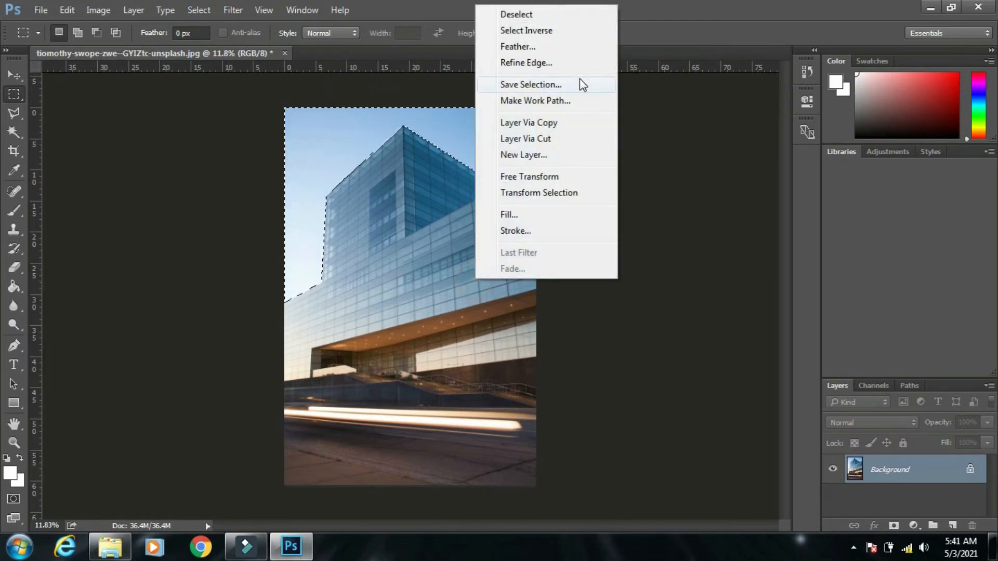
click(545, 31)
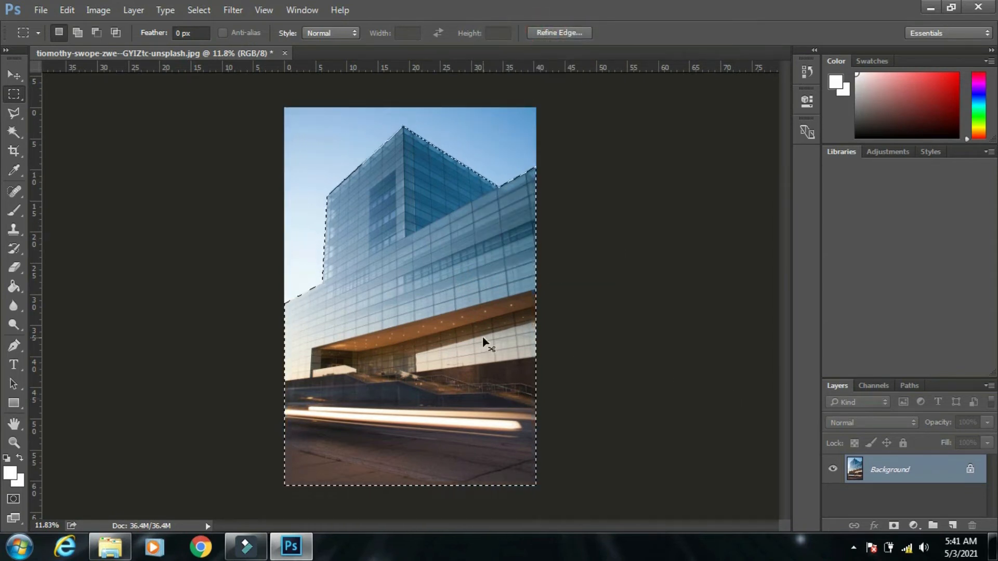
- Copy the selected building to a new layer and hide the Background layer
key(ctrl+j)
key(ctrl+z)
key(ctrl+j)
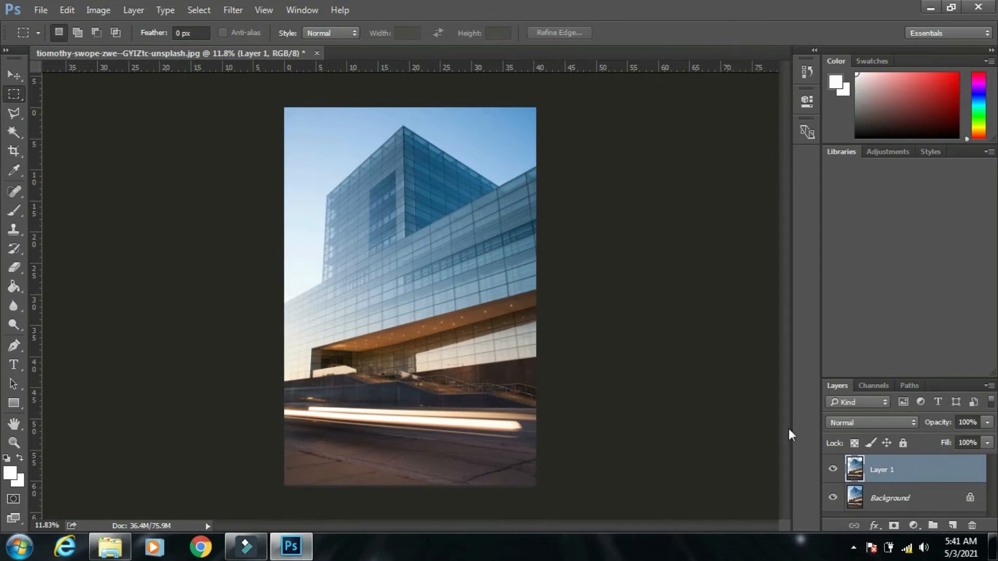
click(830, 500)
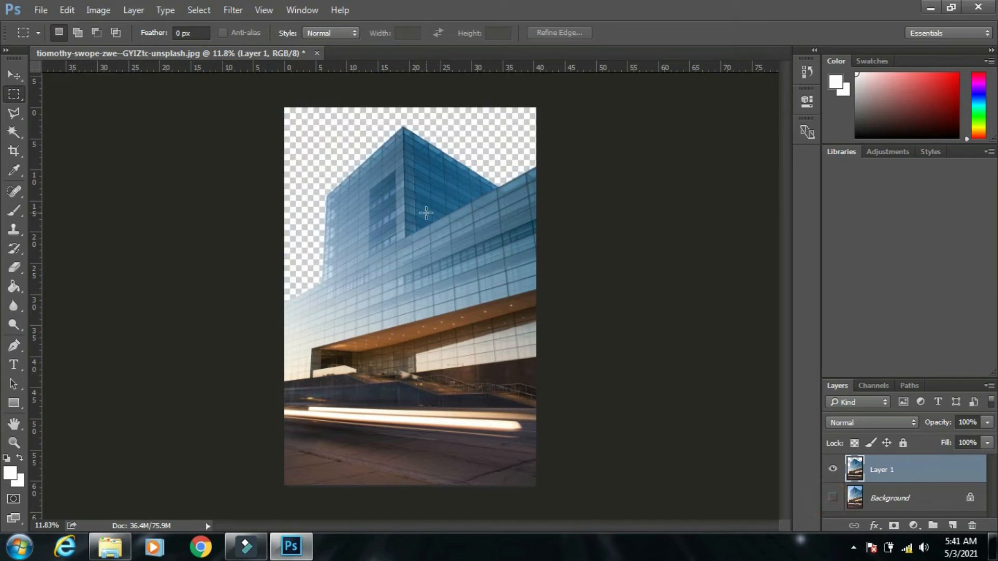
- Try moving the building cutout slightly, undo the move, and show and hide the Background layer to compare
key(v)
drag(410, 304, 425, 283)
key(ctrl+z)
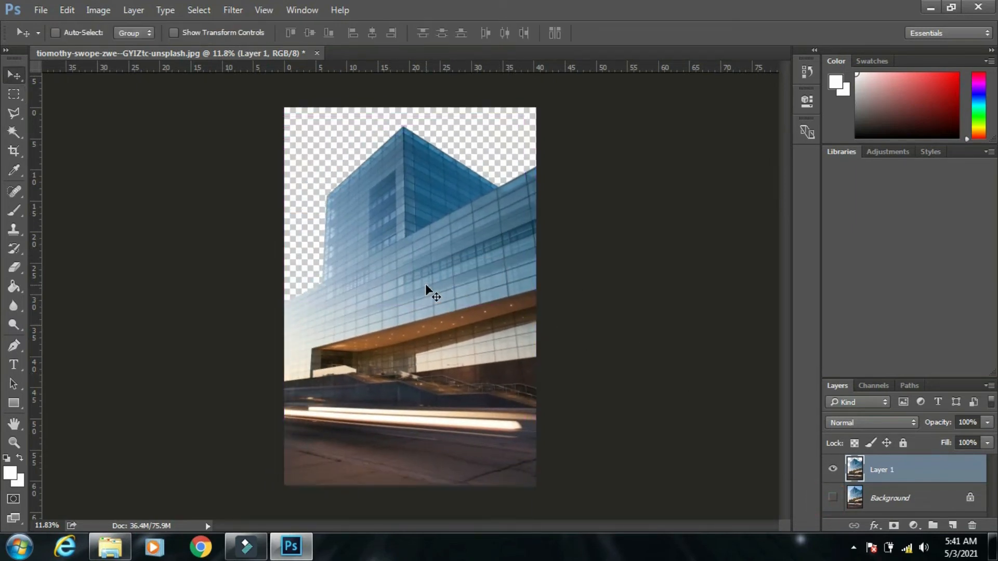
click(833, 500)
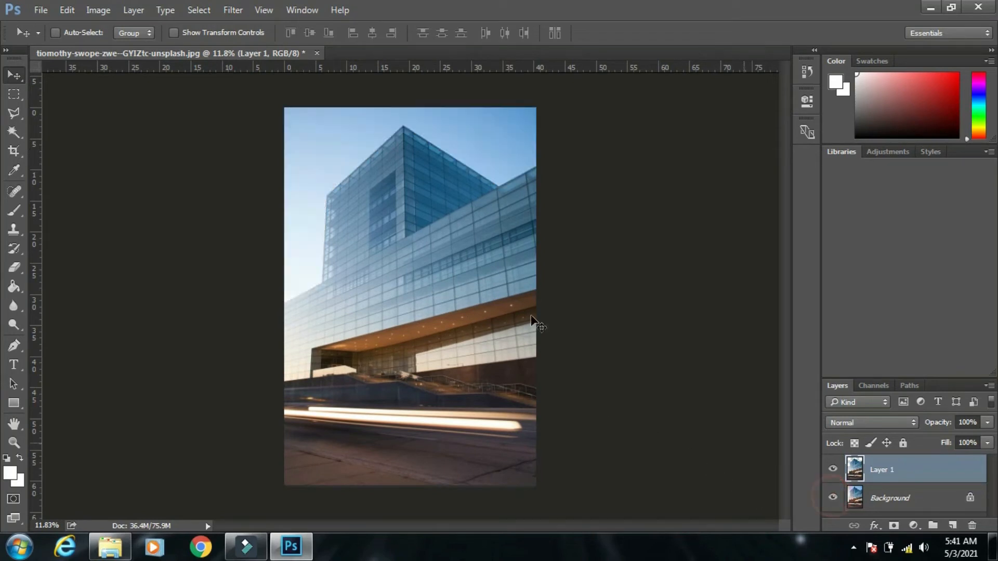
click(833, 500)
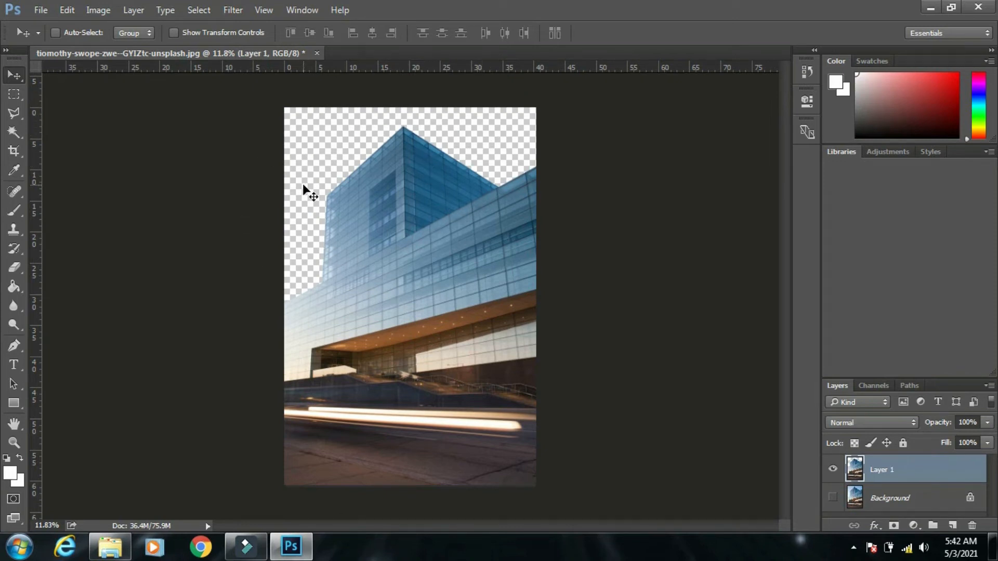
- Open the "43_sky with rural background" image from the Reference Image folder in Photoshop and copy it into the building document
click(110, 547)
right_click(416, 184)
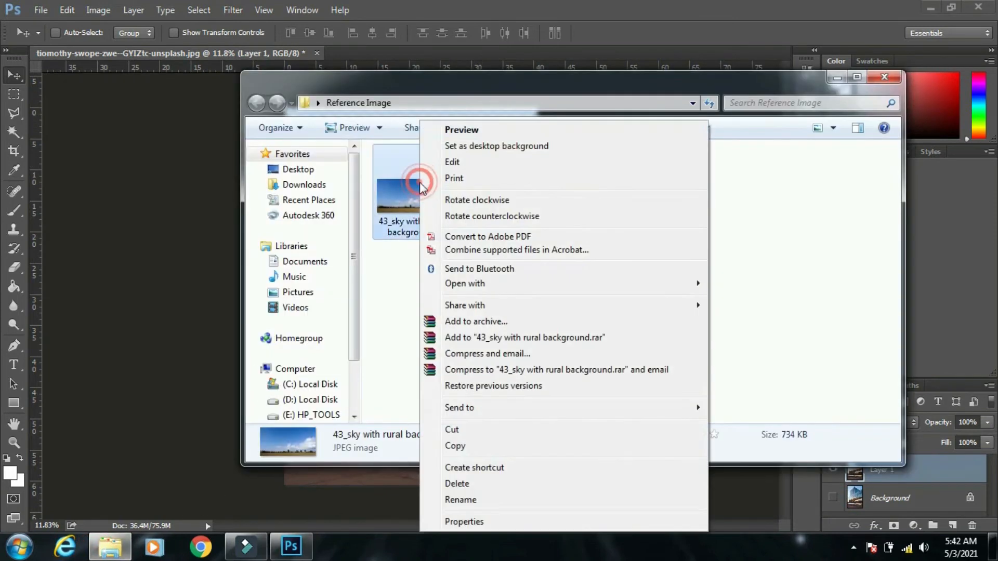
mouse_move(492, 285)
click(763, 284)
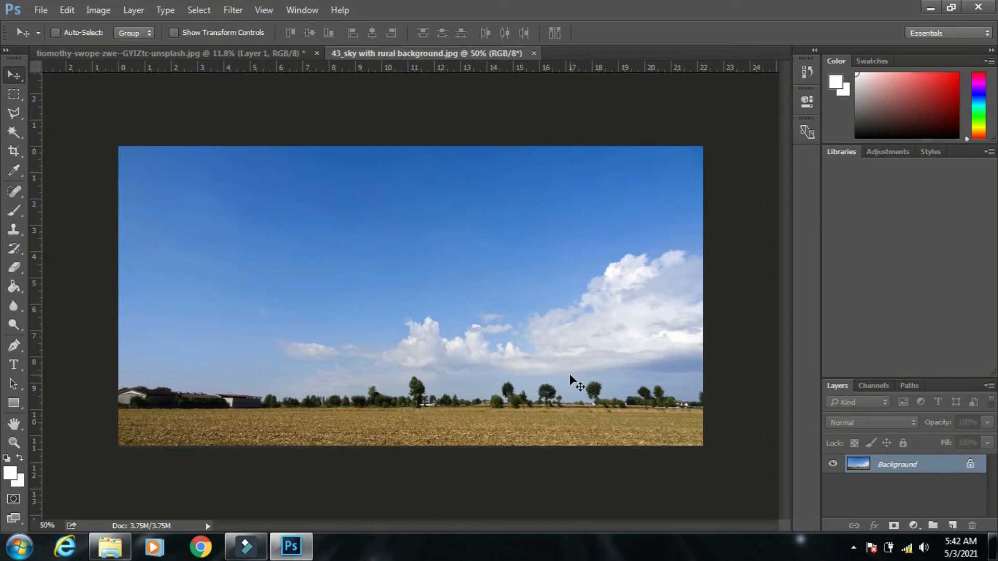
drag(569, 373, 366, 180)
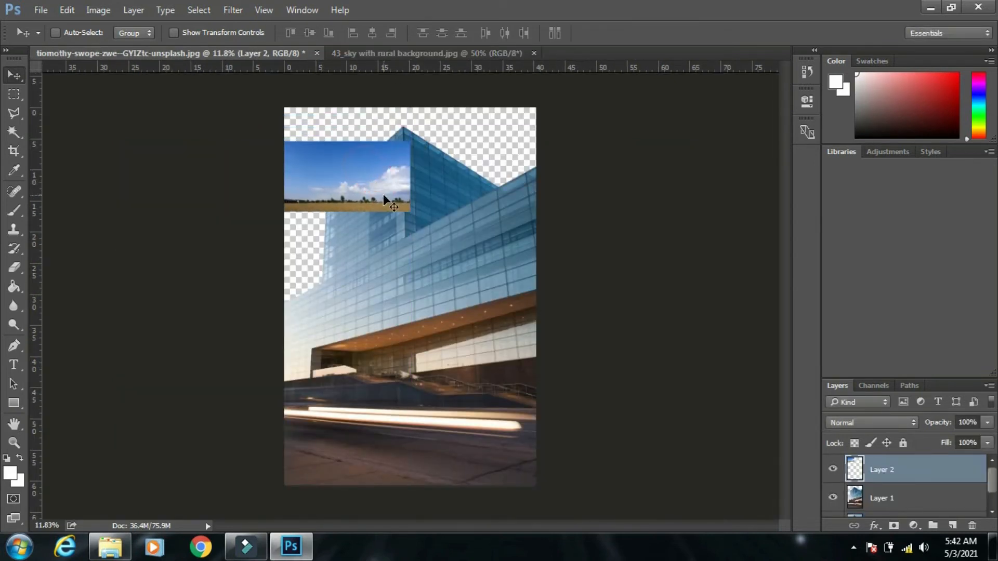
- Scale the sky layer proportionally to about 359% and position it across the full width of the photo's upper part
key(ctrl+t)
drag(411, 211, 439, 257)
key(Return)
key(ctrl+t)
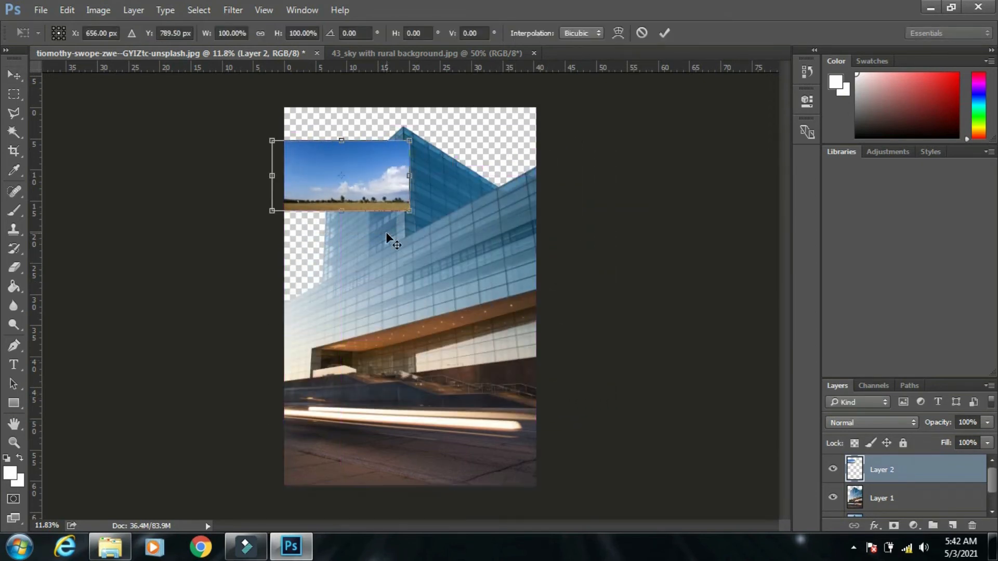
drag(410, 211, 601, 367)
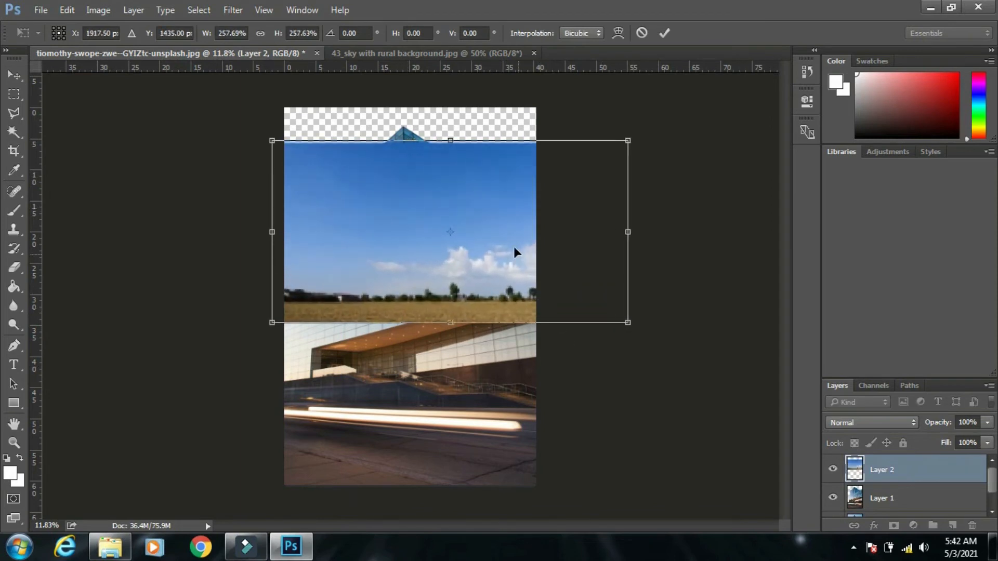
drag(516, 251, 472, 200)
drag(588, 264, 678, 331)
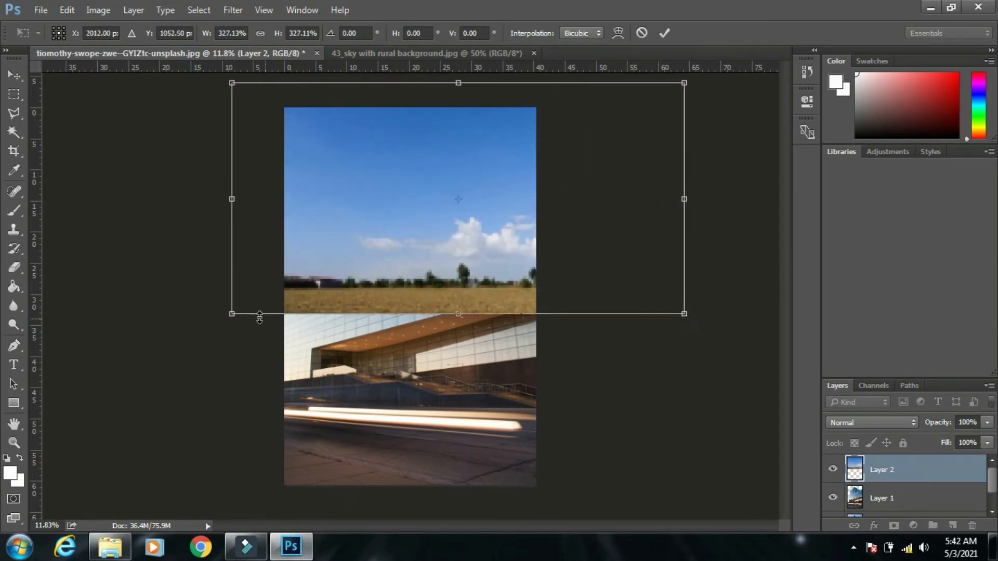
drag(231, 312, 187, 336)
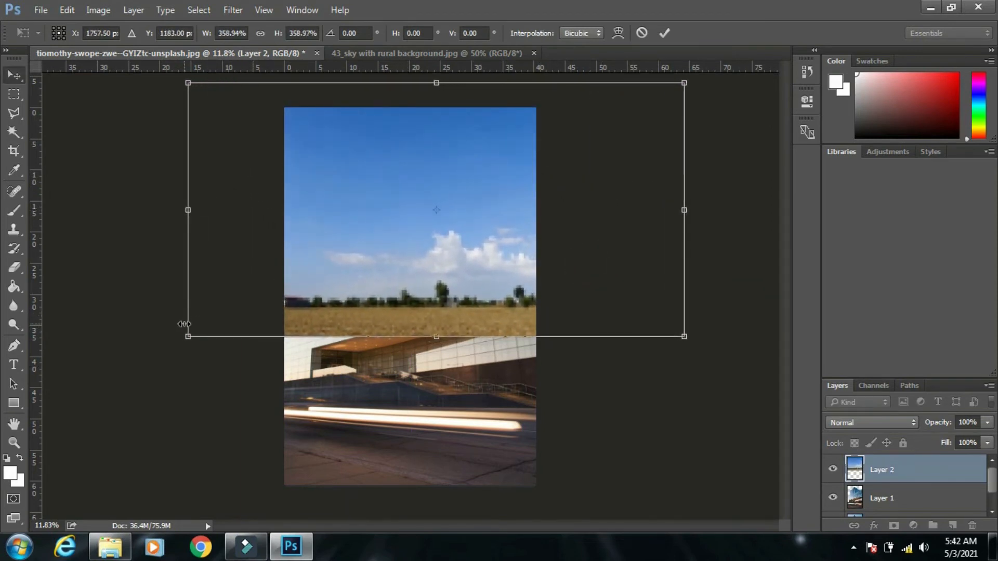
key(Return)
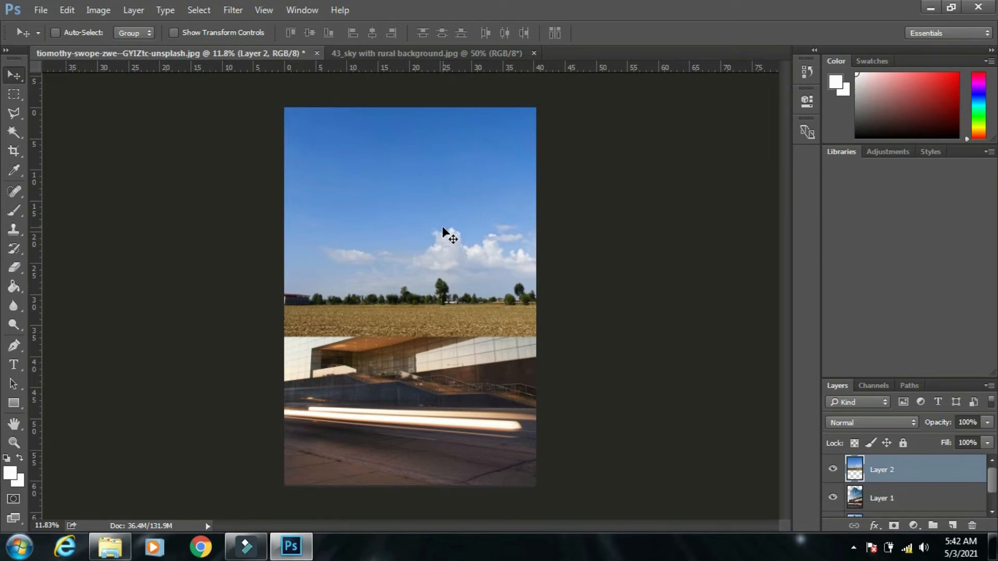
click(98, 10)
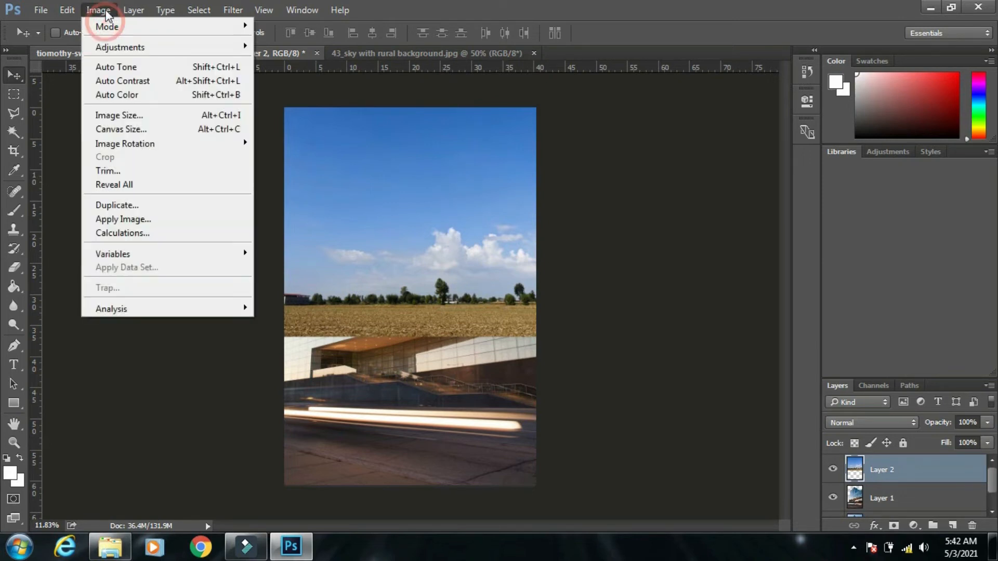
click(896, 466)
right_click(424, 219)
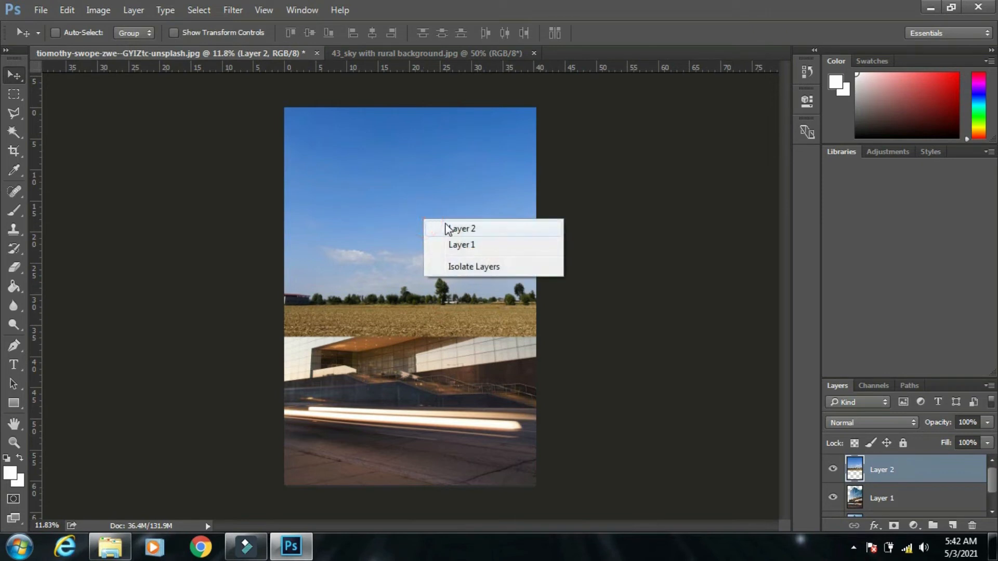
click(452, 229)
click(887, 467)
click(895, 495)
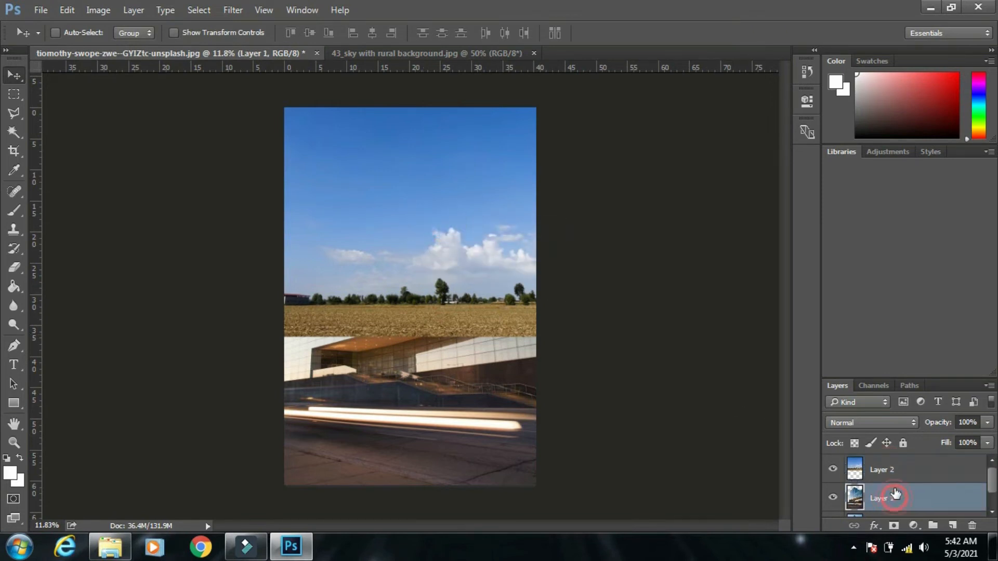
click(896, 470)
right_click(444, 167)
click(462, 176)
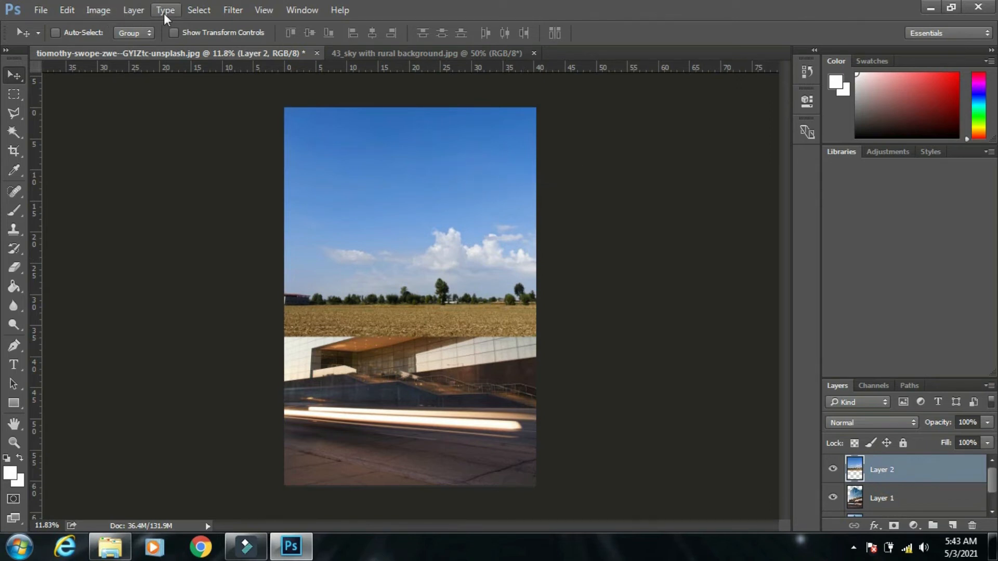
- Send the sky layer to the back so that it lies behind the building cutout
click(142, 15)
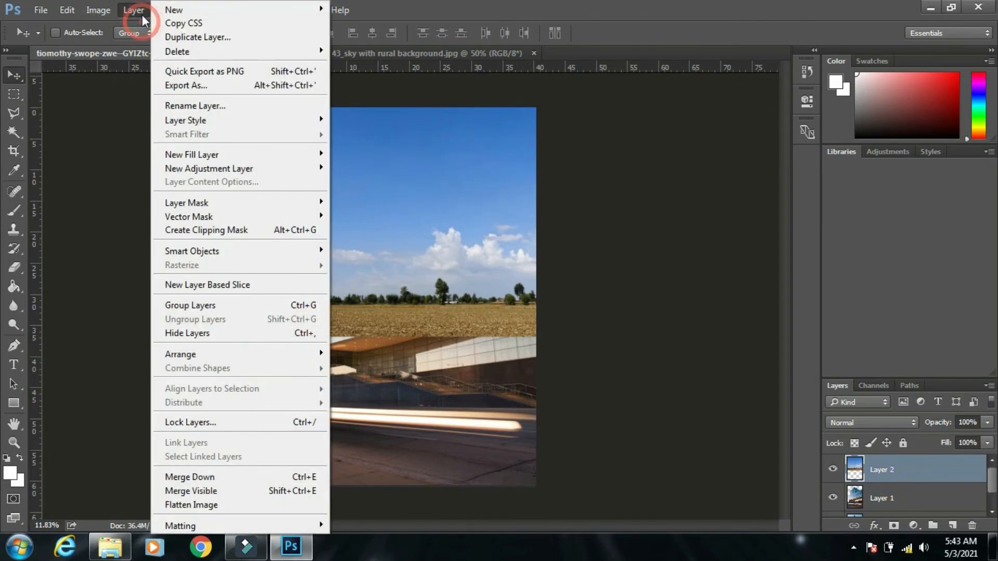
click(268, 354)
click(395, 410)
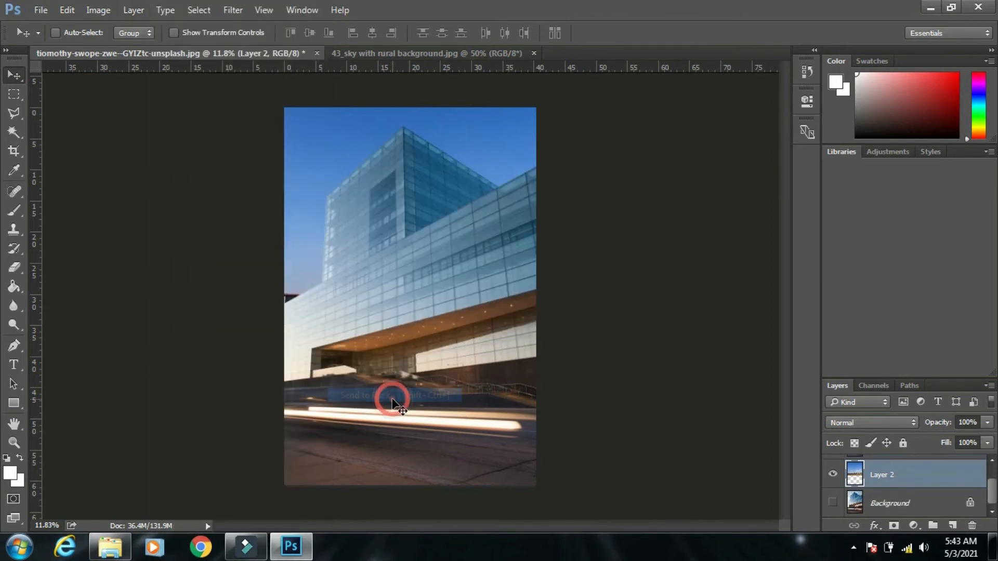
- Move the sky layer and scale it to about 135% so clouds fill the open areas beside the building
drag(460, 182, 234, 88)
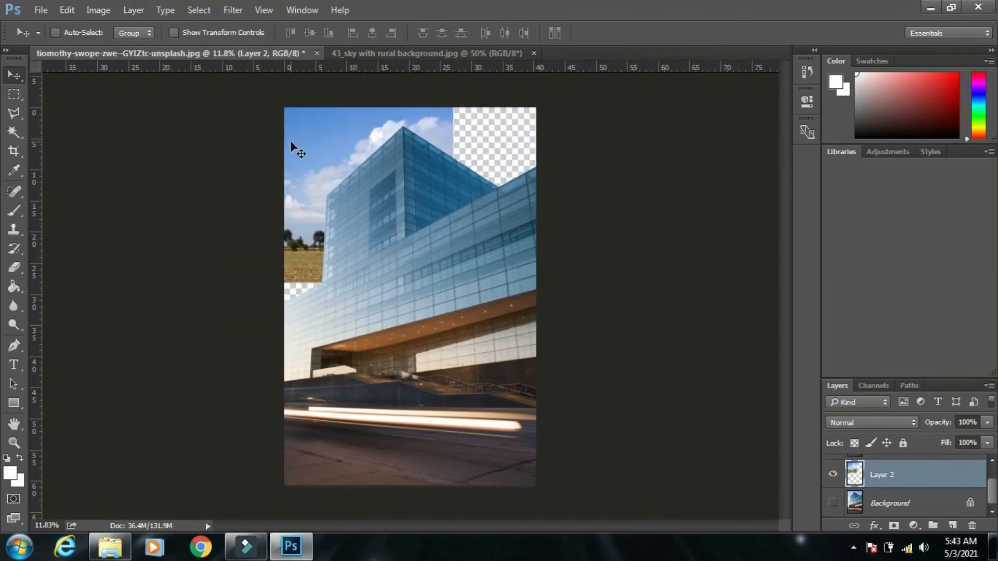
drag(311, 150, 311, 226)
key(ctrl+t)
drag(433, 358, 608, 448)
drag(541, 369, 531, 285)
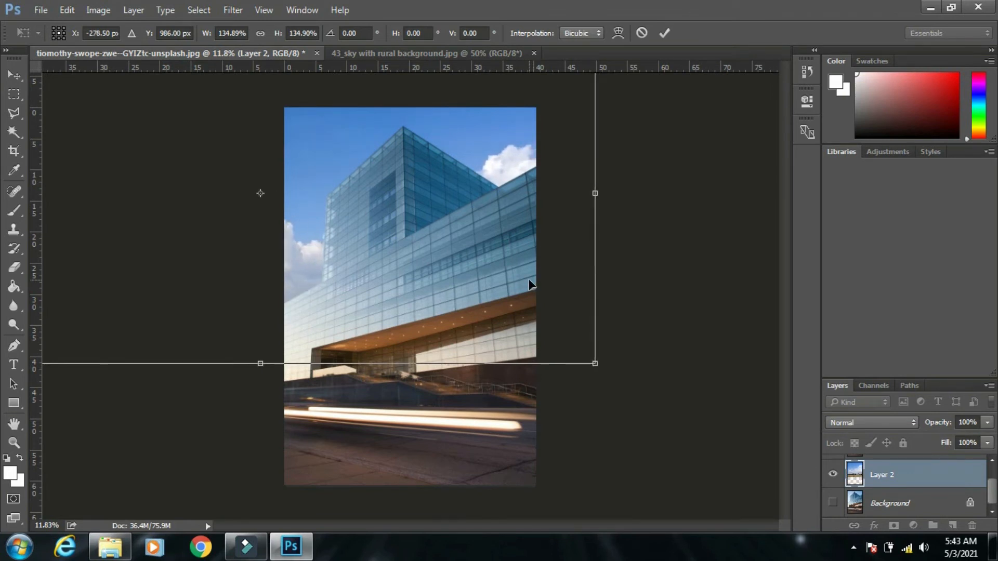
key(Return)
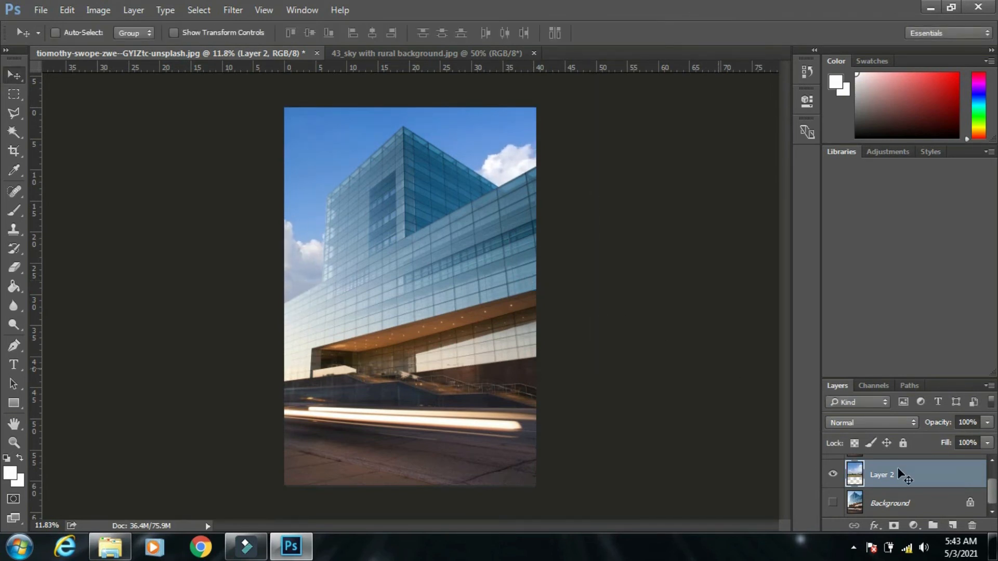
- Delete the sky layer and the building cutout layer, and show the Background layer again
key(Delete)
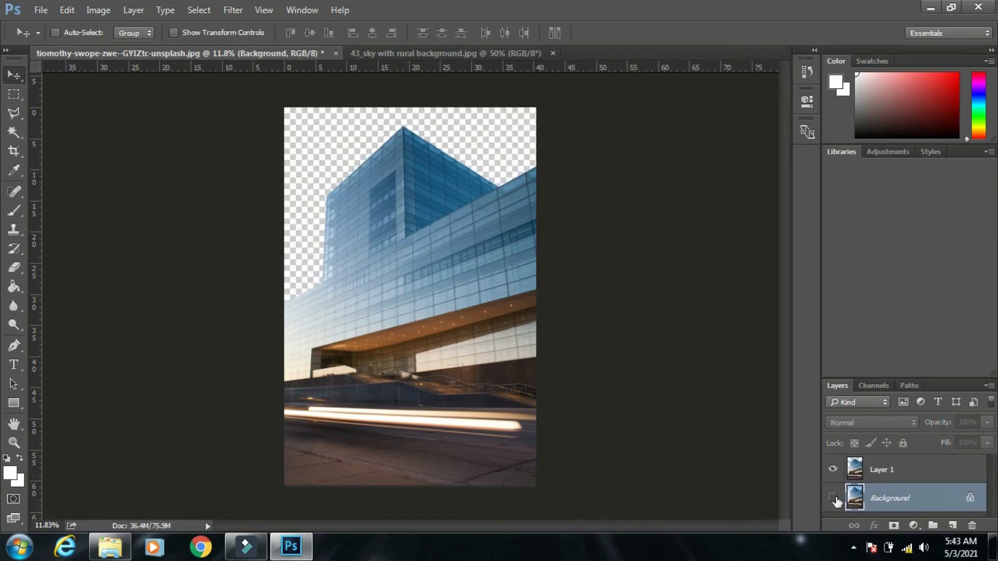
click(833, 498)
click(901, 479)
key(Delete)
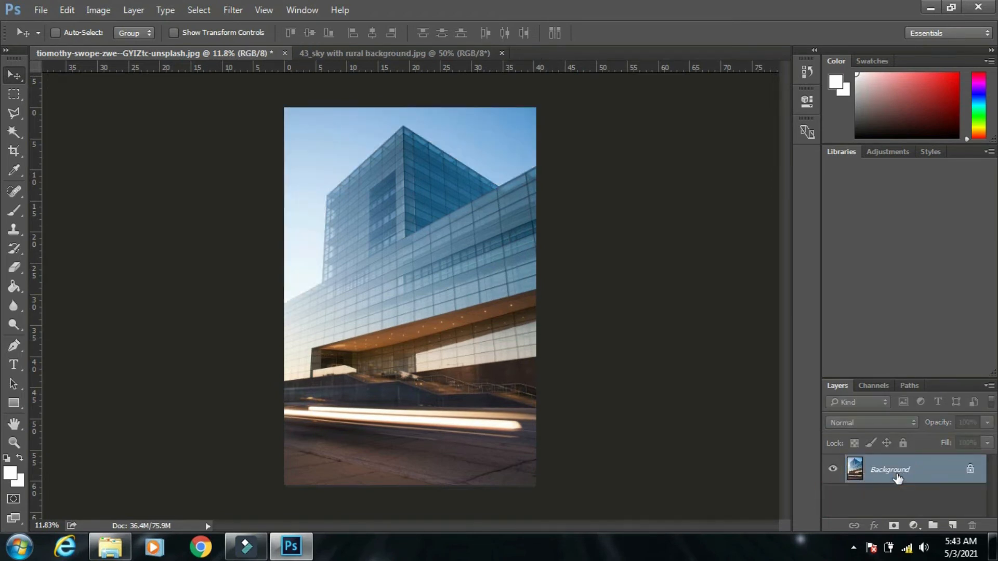
- Select the building's roof corner using the Polygonal Lasso with a 3 px feather, and deselect it
scroll(339, 153, up, 6)
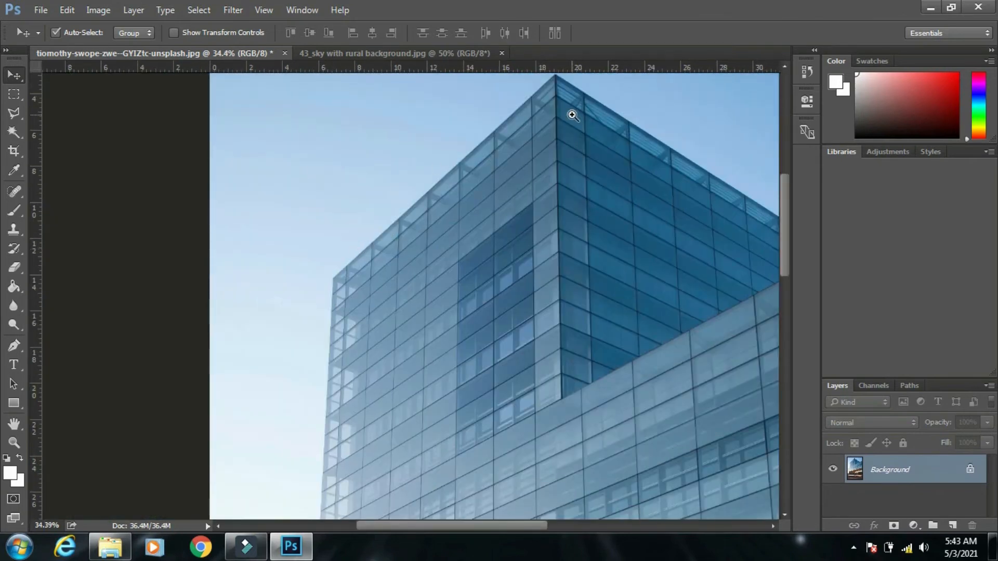
scroll(610, 199, up, 5)
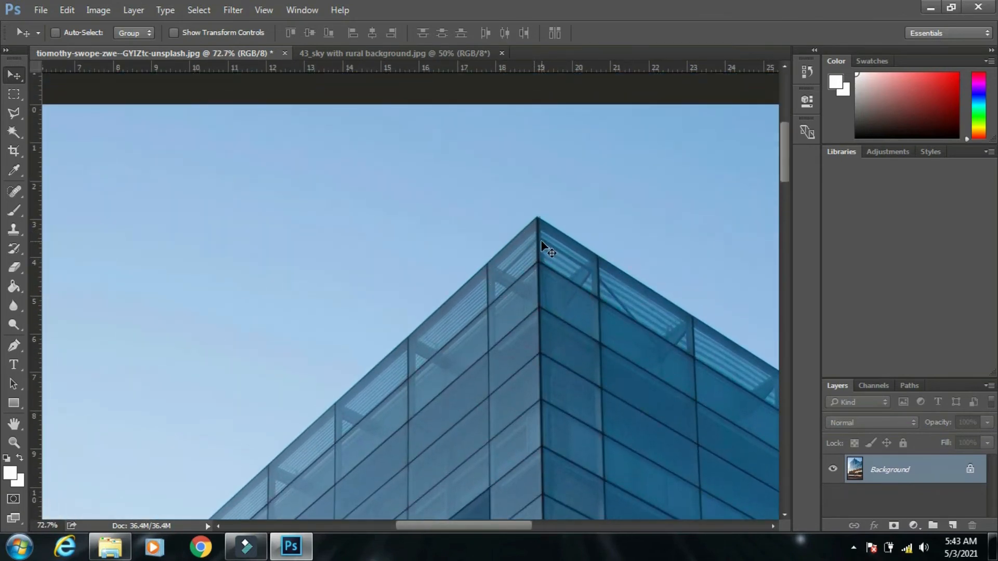
click(14, 114)
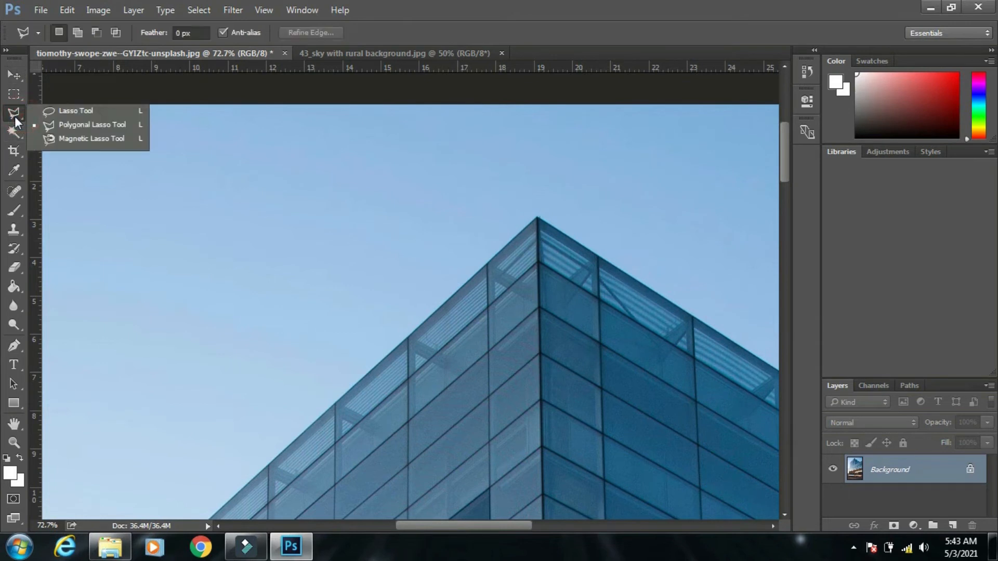
click(78, 125)
click(181, 33)
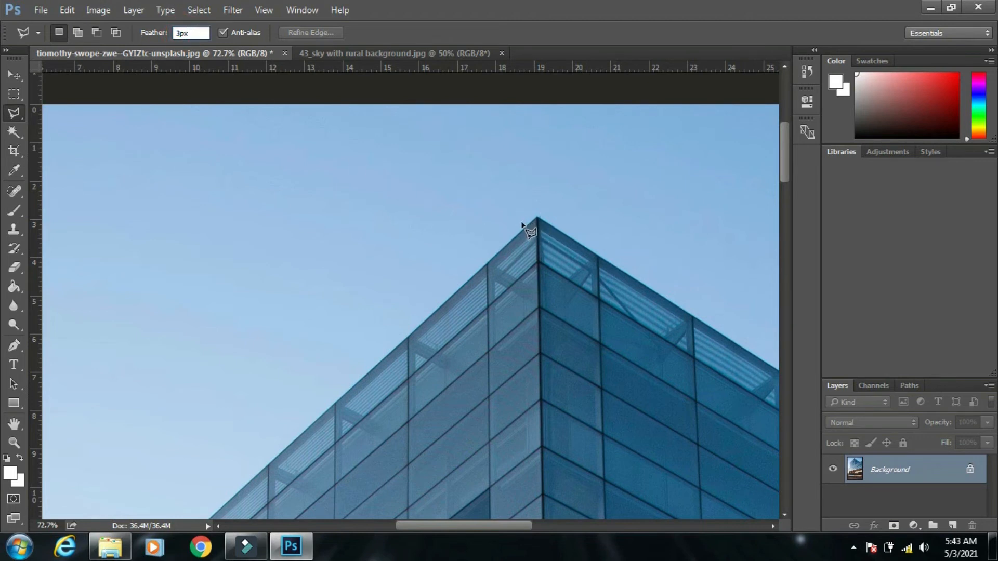
click(426, 323)
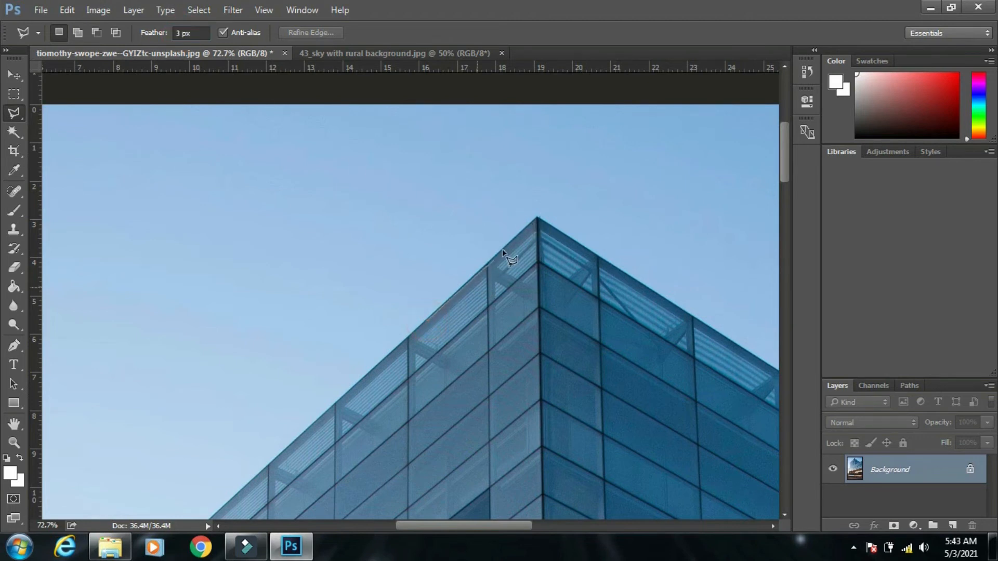
click(537, 218)
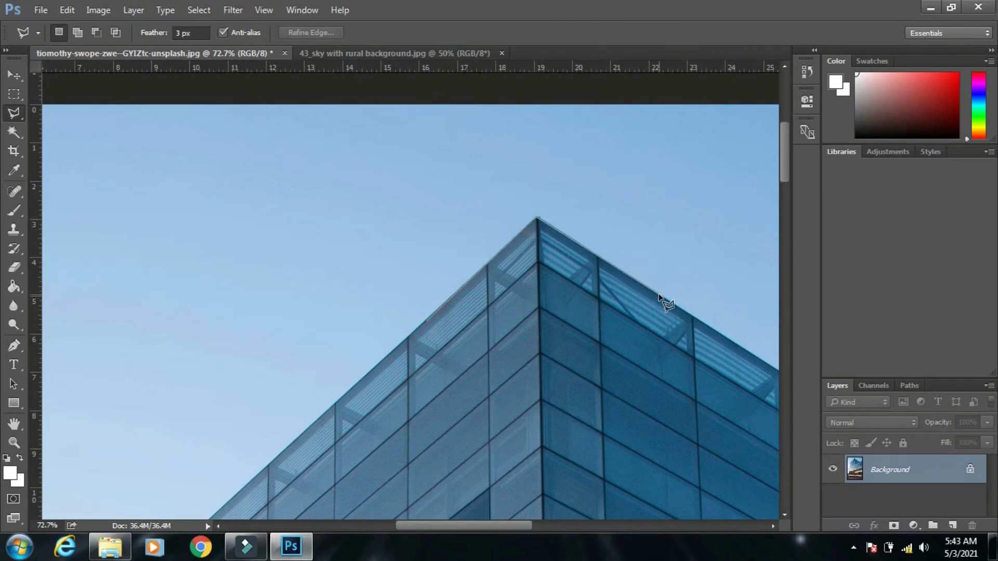
click(428, 322)
mouse_move(525, 189)
mouse_down()
mouse_move(568, 234)
mouse_move(491, 256)
mouse_up()
key(ctrl+d)
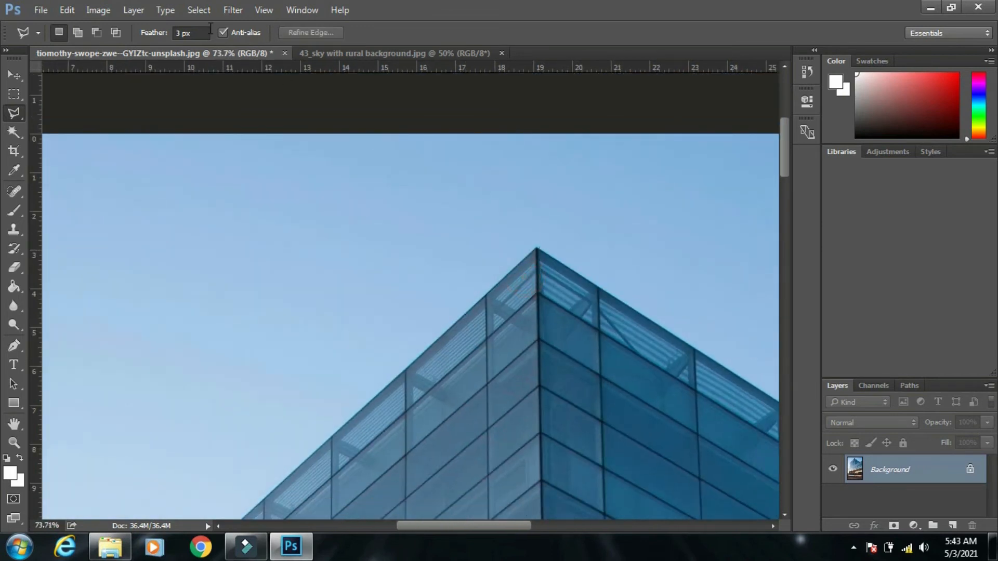
- Set the Polygonal Lasso feather to 10 px, select the building's roof corner, and deselect it
double_click(181, 33)
text(10)
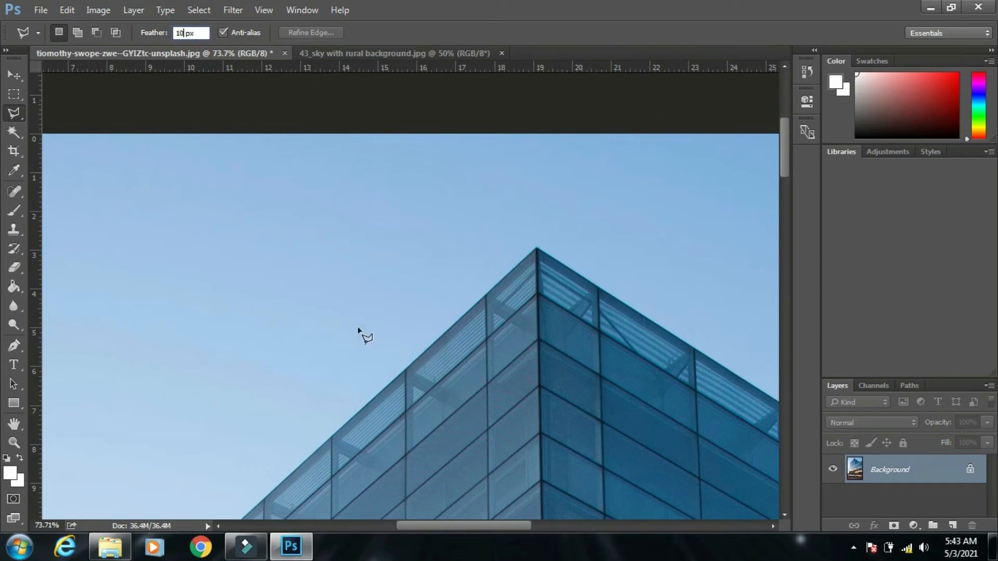
click(369, 404)
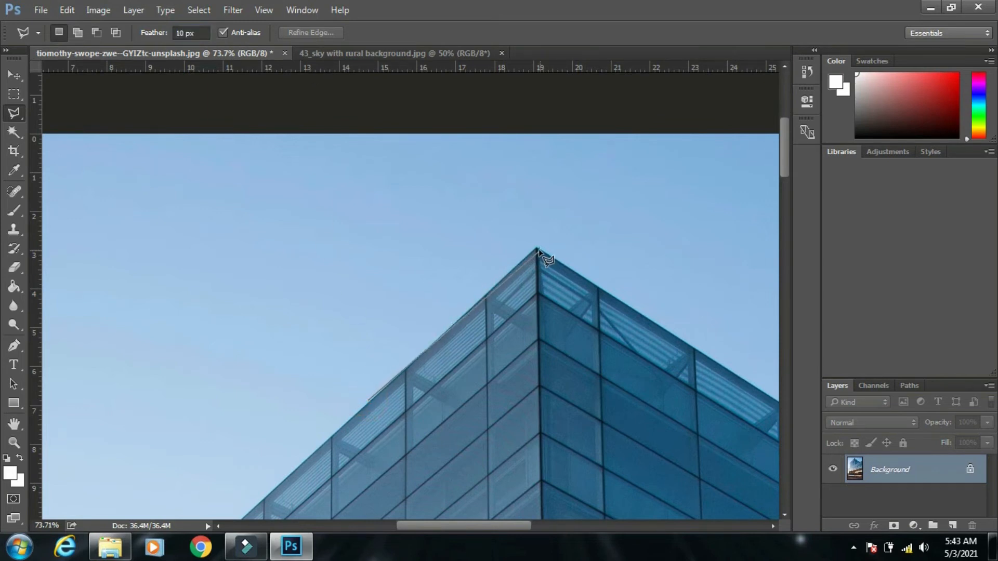
click(537, 250)
click(681, 345)
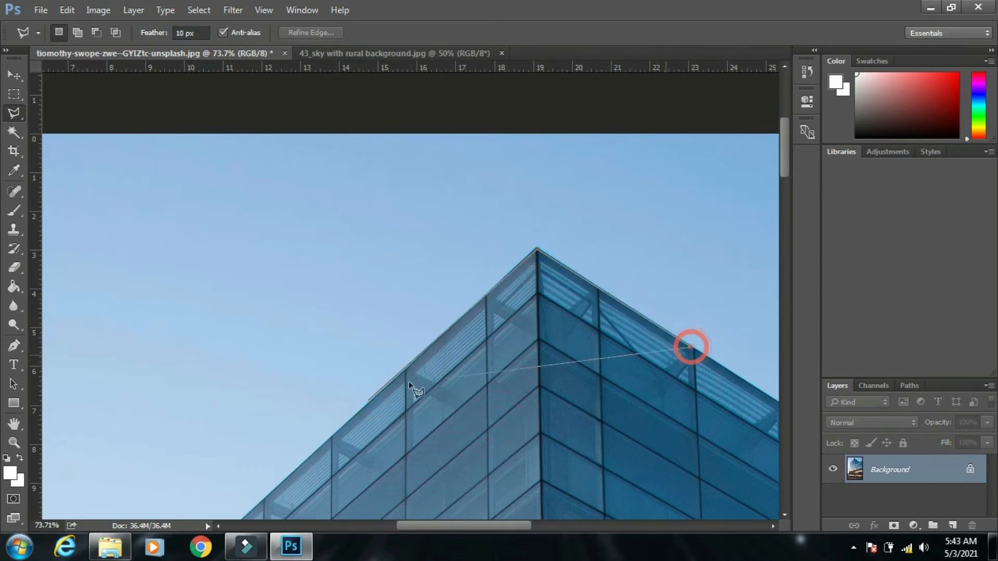
click(367, 402)
drag(556, 231, 540, 303)
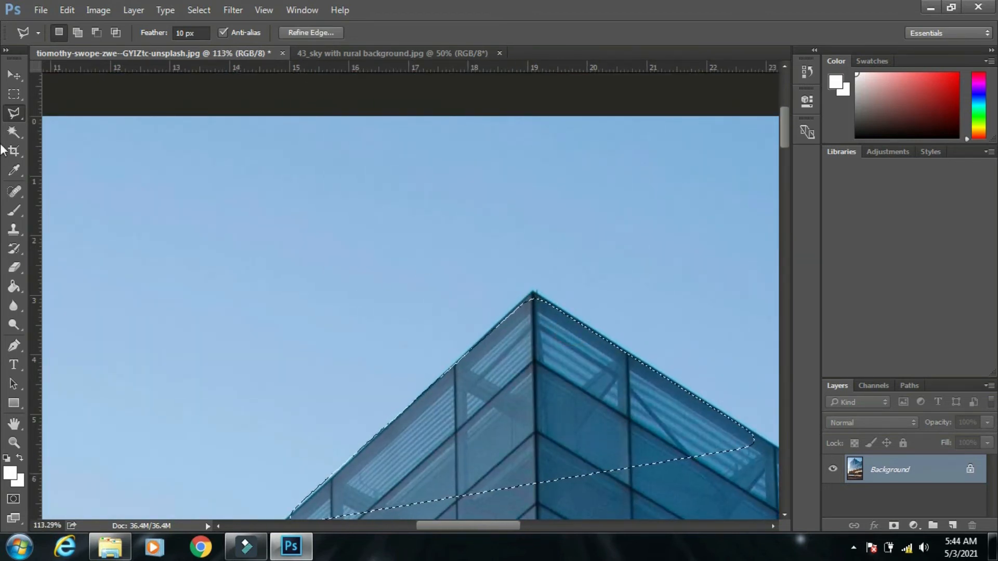
scroll(376, 290, down, 5)
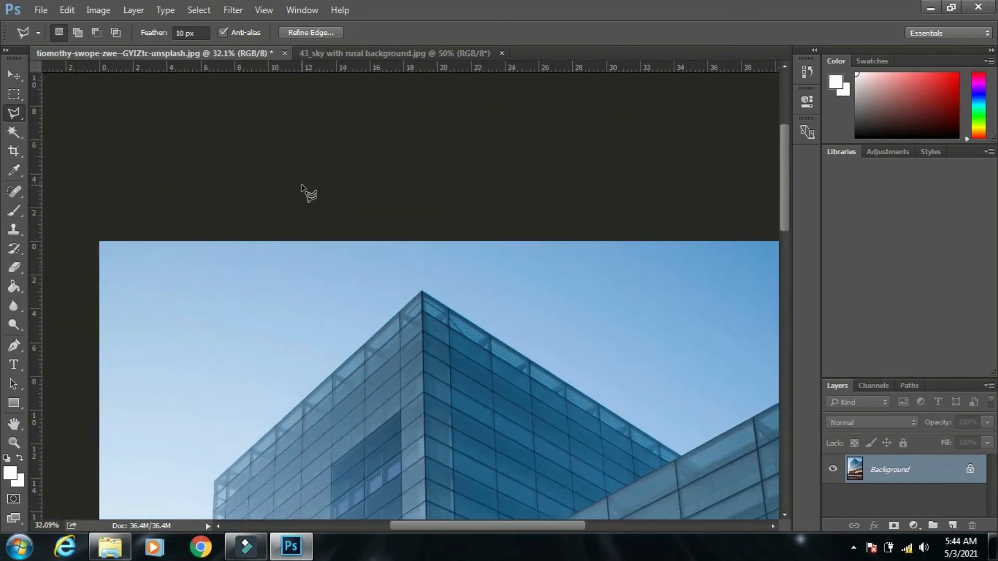
key(ctrl+d)
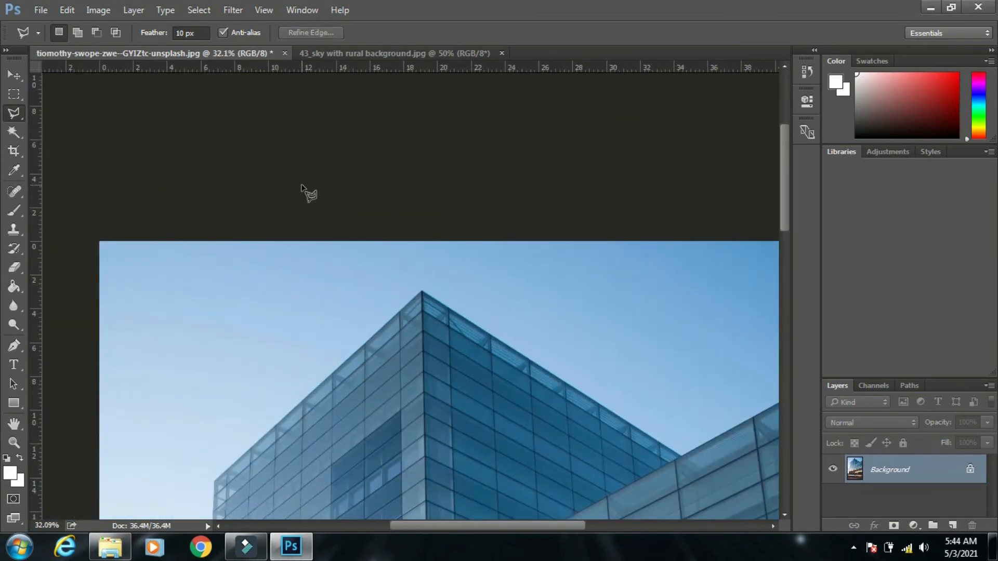
- Start a Polygonal Lasso outline up the tower's outer edge towards the roof peak, and remove the misplaced point
scroll(397, 299, down, 3)
scroll(396, 300, up, 4)
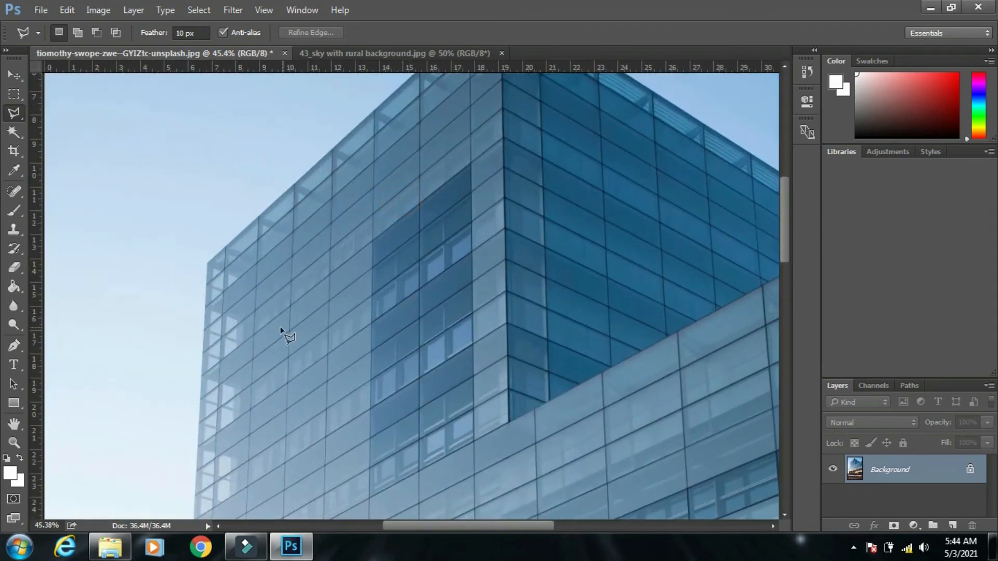
click(203, 336)
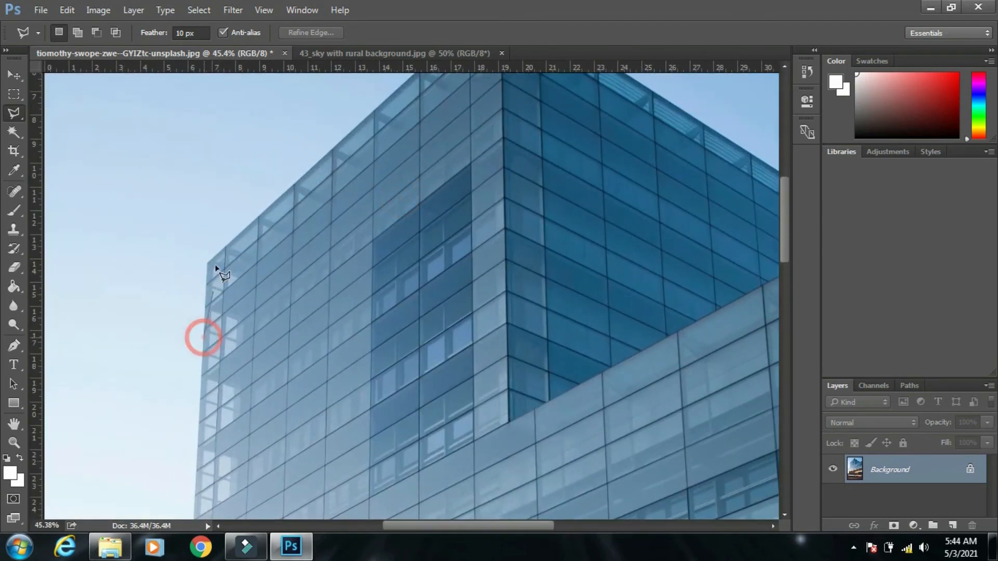
click(207, 262)
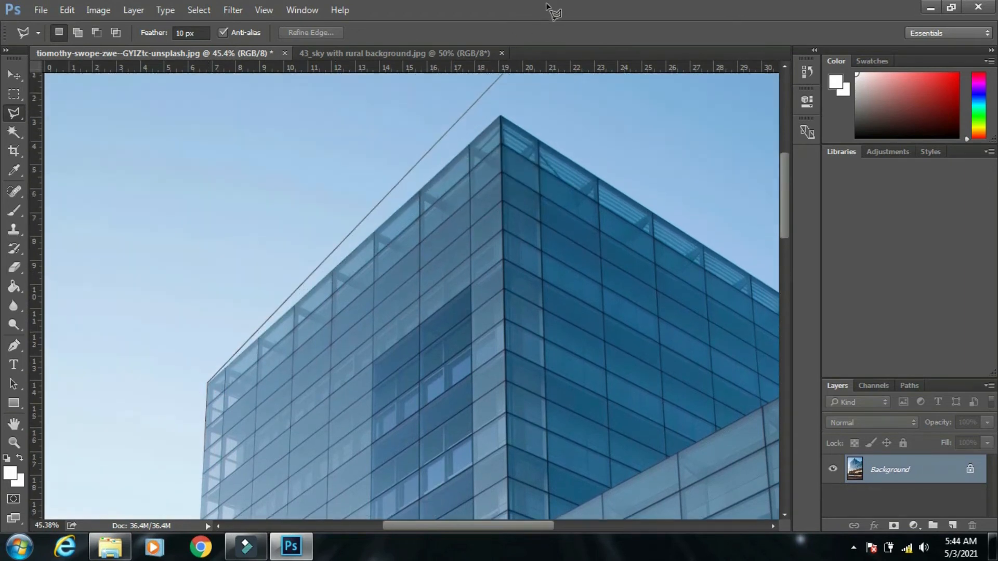
click(523, 353)
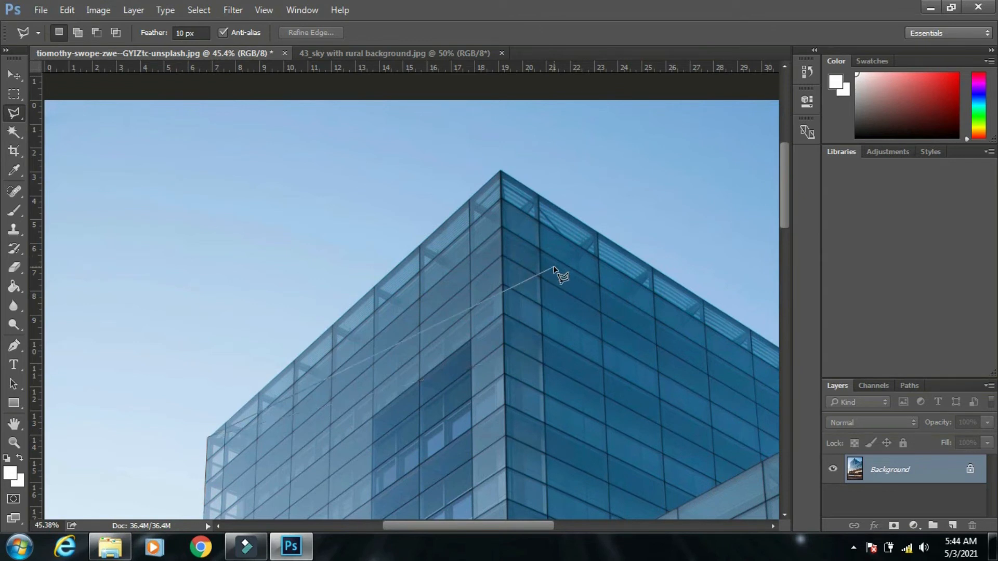
key(BackSpace)
scroll(387, 203, down, 1)
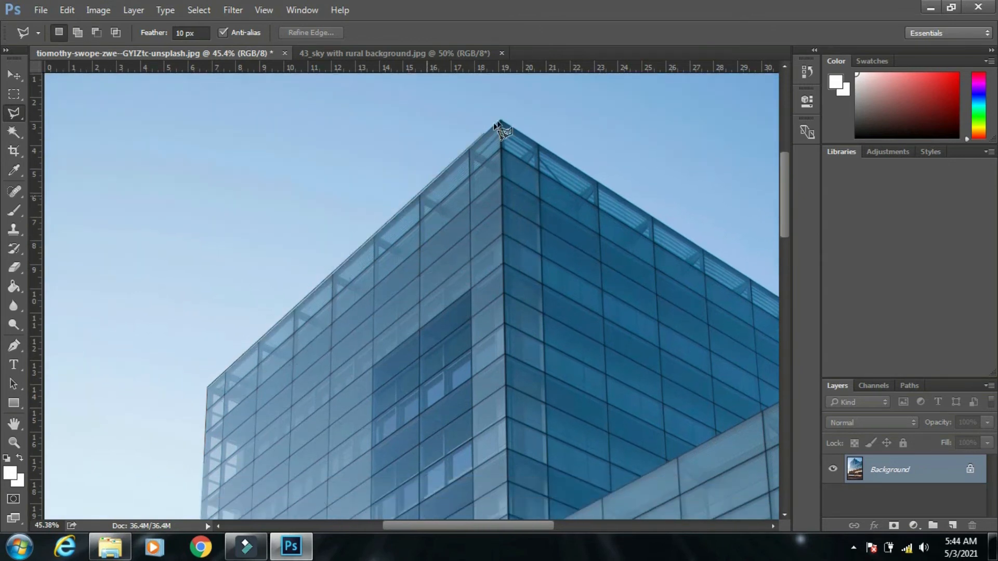
- Place three stray outline points on the tower's darker facade, and remove them back to the roof peak
click(550, 307)
click(686, 326)
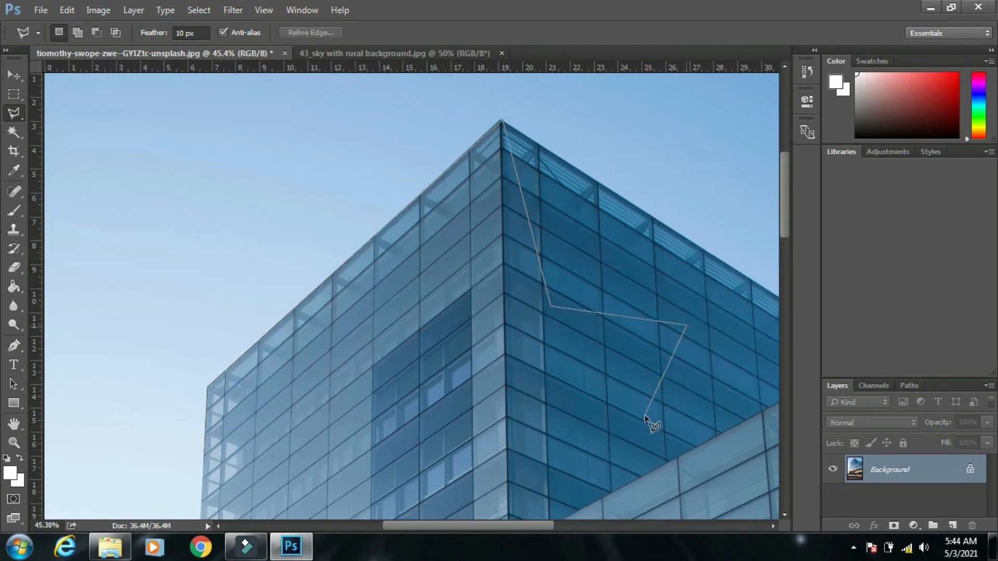
click(644, 416)
key(BackSpace)
key(BackSpace)
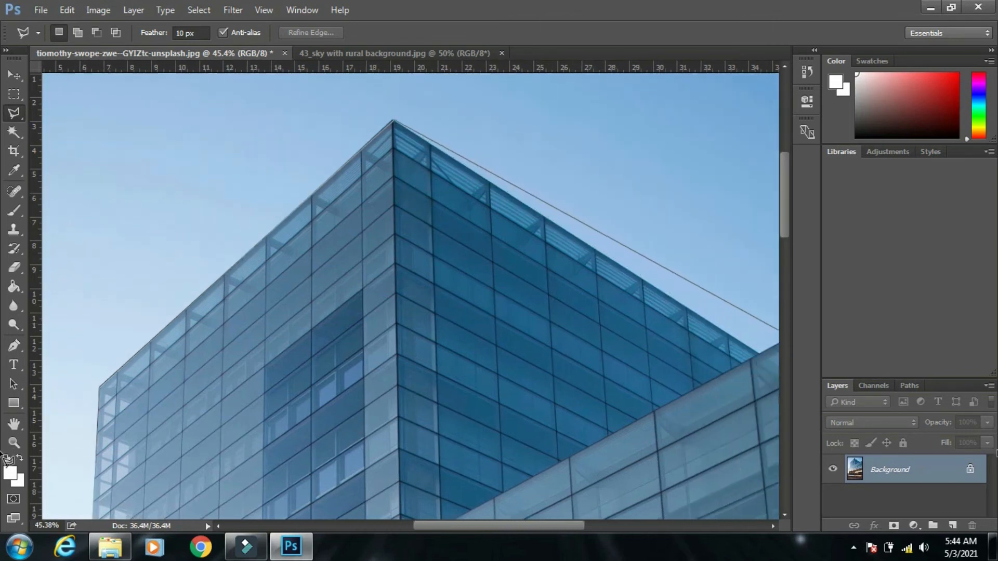
- Extend the outline along the roof edge to where the tower meets the lower wing, and cancel the outline
click(652, 351)
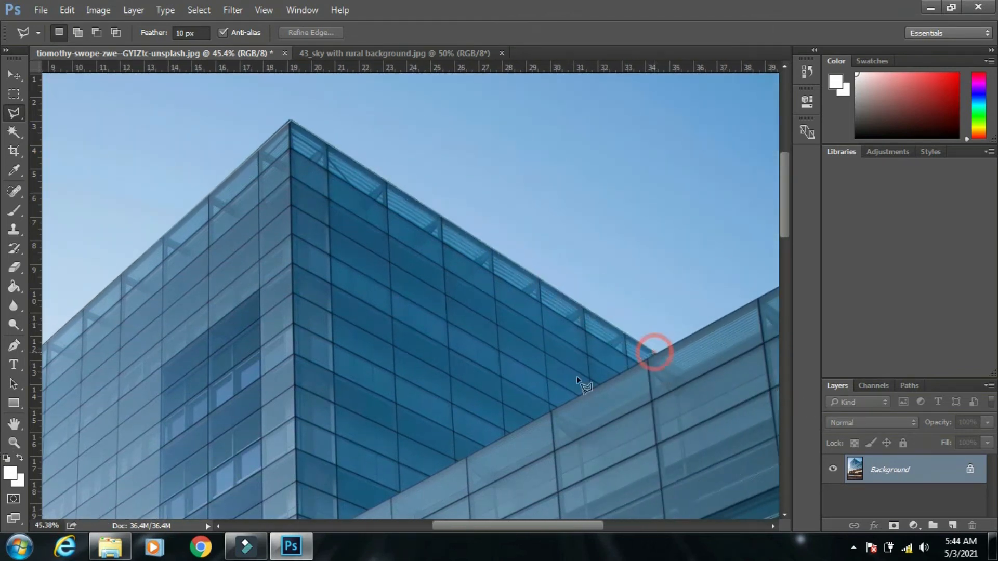
key(Escape)
drag(459, 436, 414, 370)
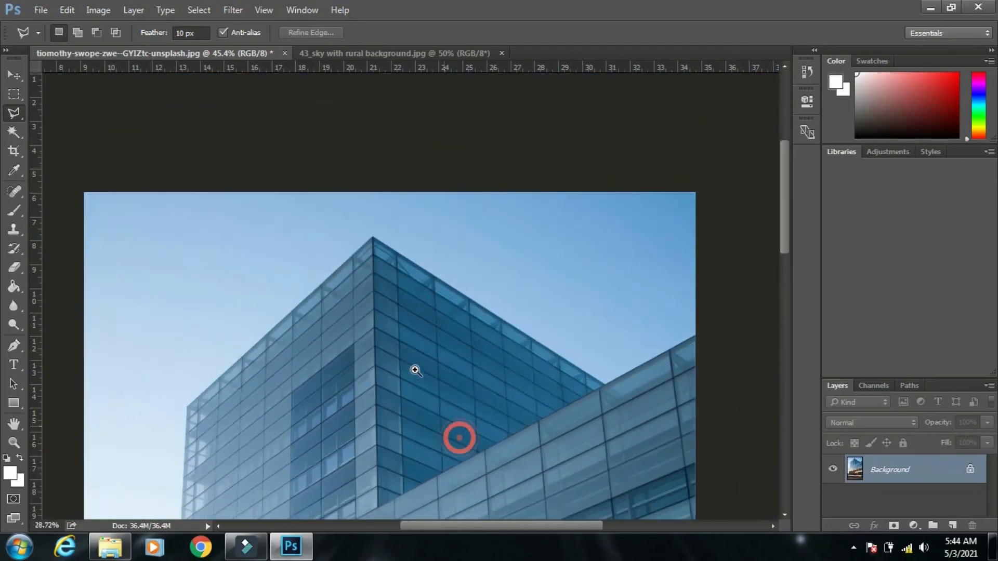
scroll(412, 367, down, 5)
scroll(413, 367, down, 5)
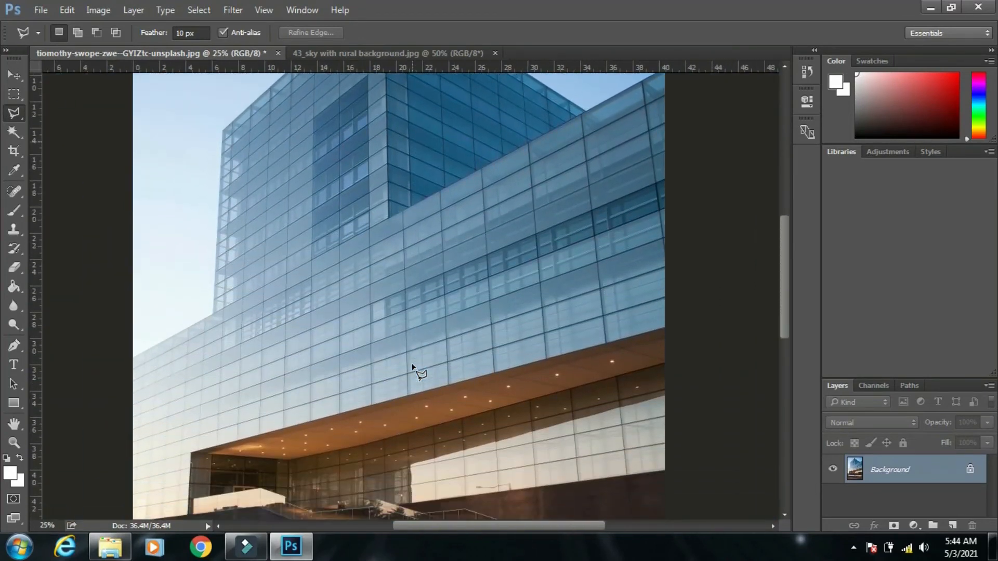
scroll(412, 367, up, 4)
scroll(413, 367, up, 2)
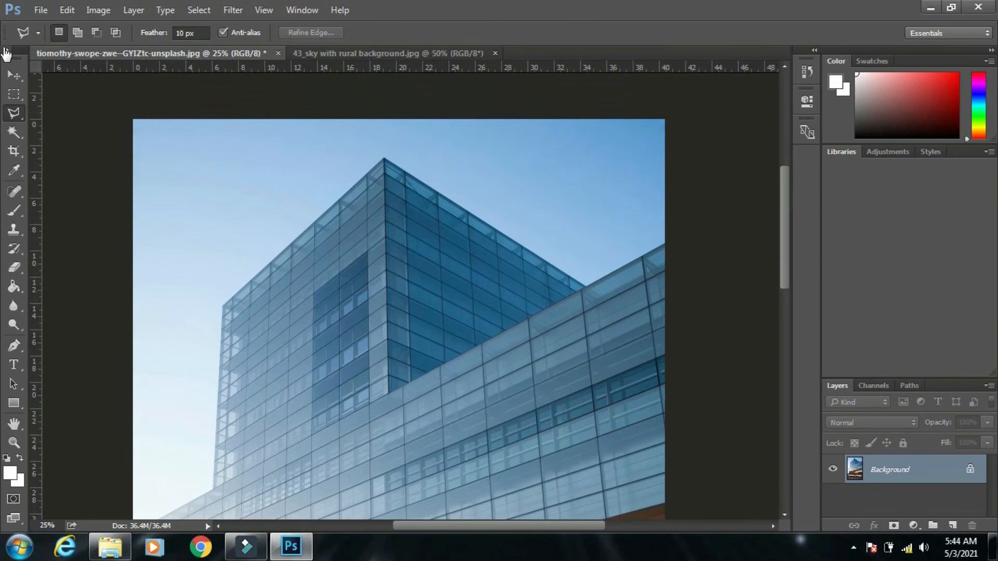
- Switch to the Magnetic Lasso tool, and open the white rose photo from the Reference Image folder in Photoshop
click(16, 112)
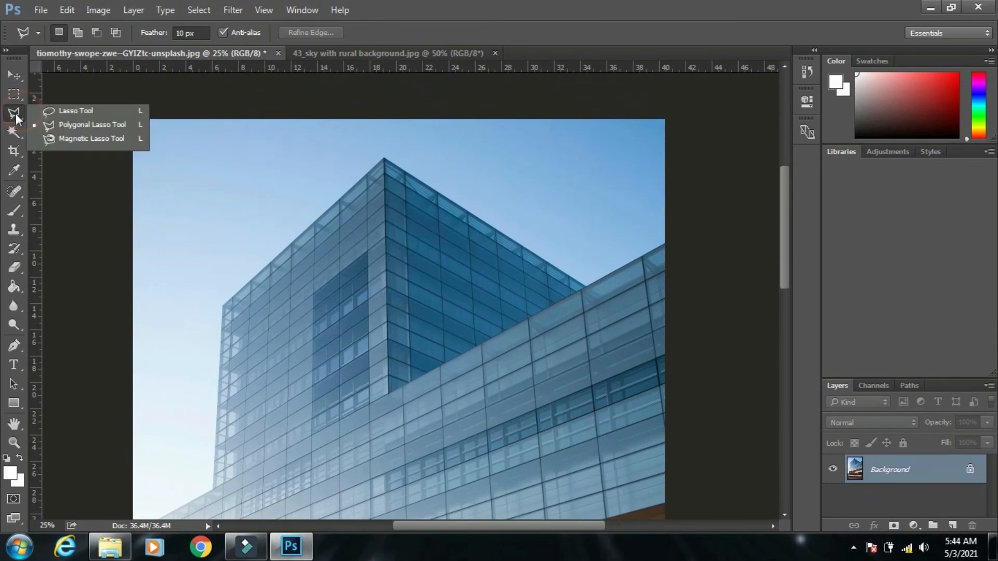
click(60, 139)
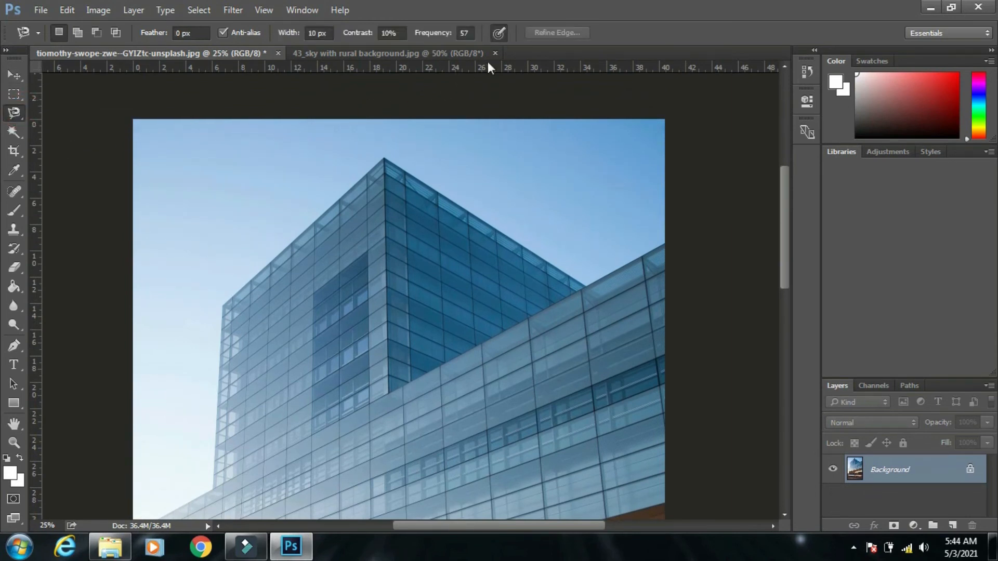
click(110, 546)
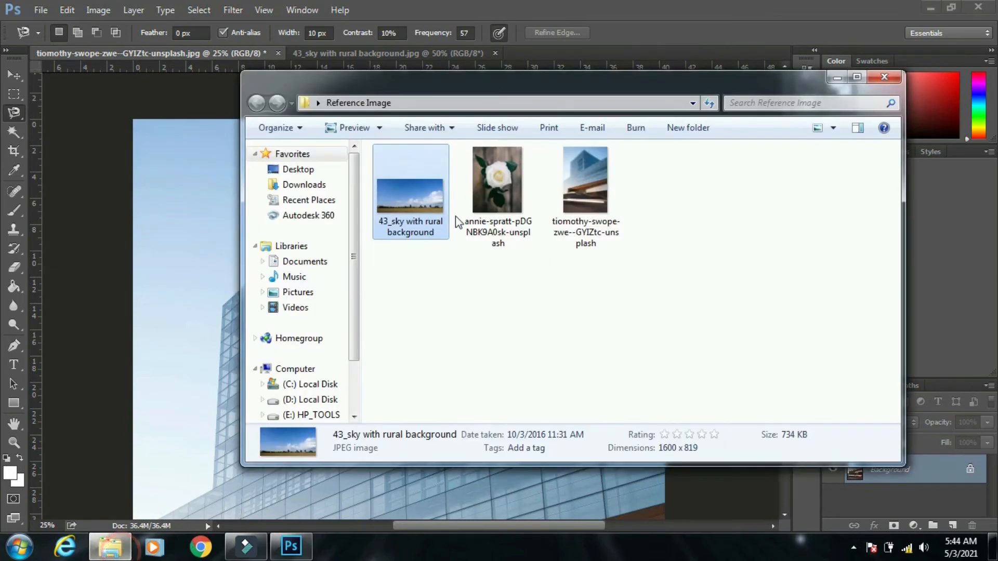
right_click(527, 180)
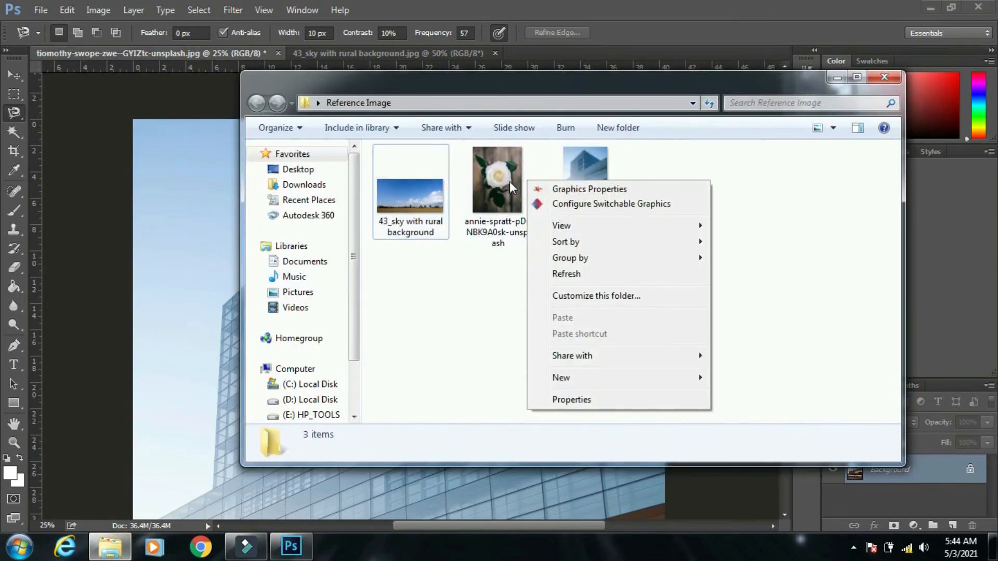
right_click(509, 182)
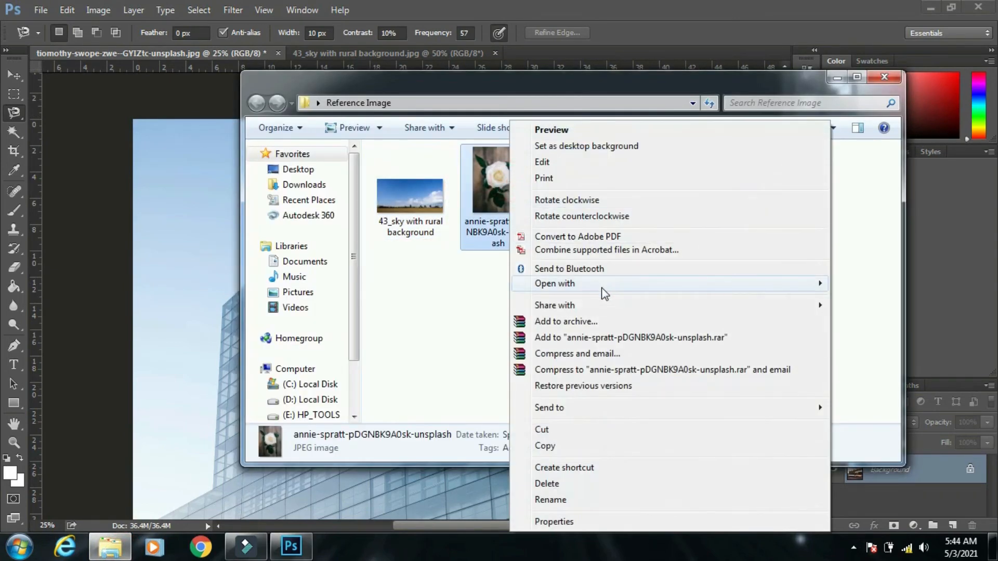
mouse_move(603, 291)
click(878, 290)
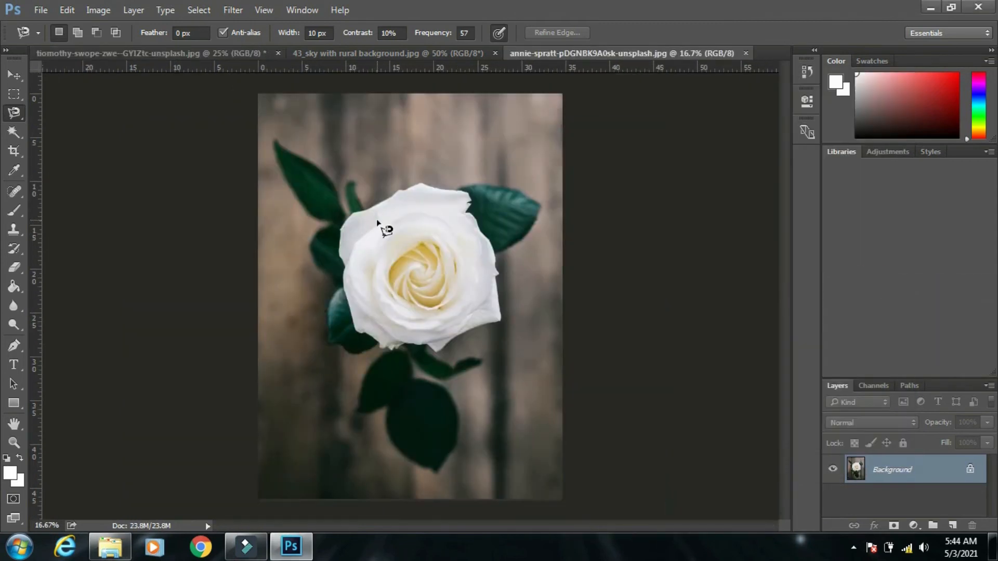
- Start a Magnetic Lasso outline on the rose's upper edge and trace it left to the corner of the upper-left petal
drag(389, 207, 454, 293)
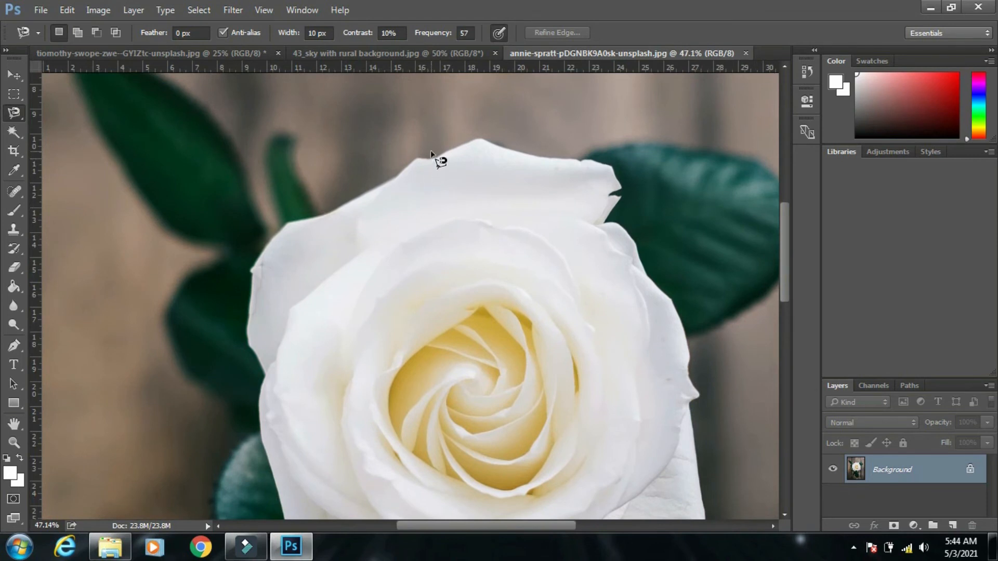
drag(443, 158, 488, 216)
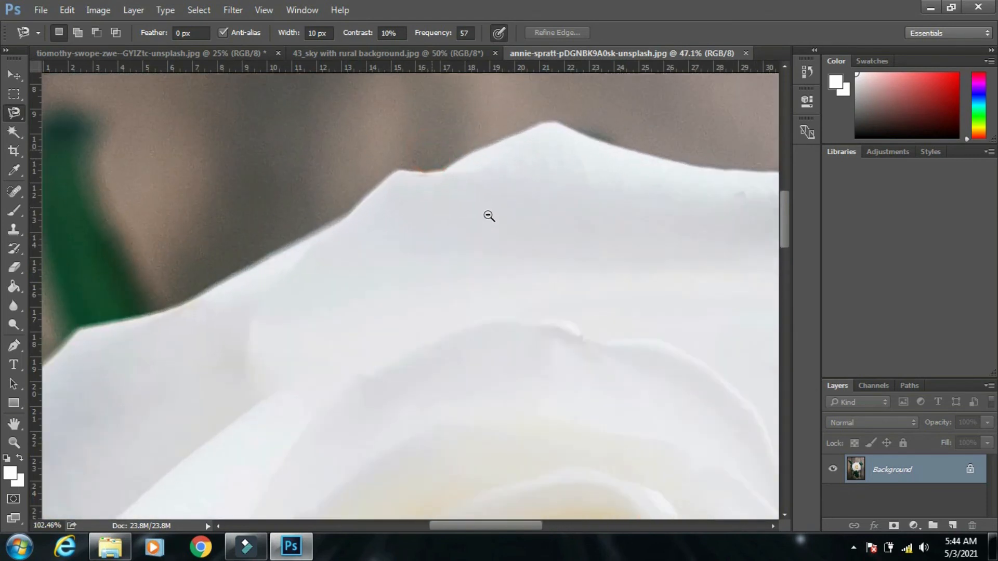
click(483, 151)
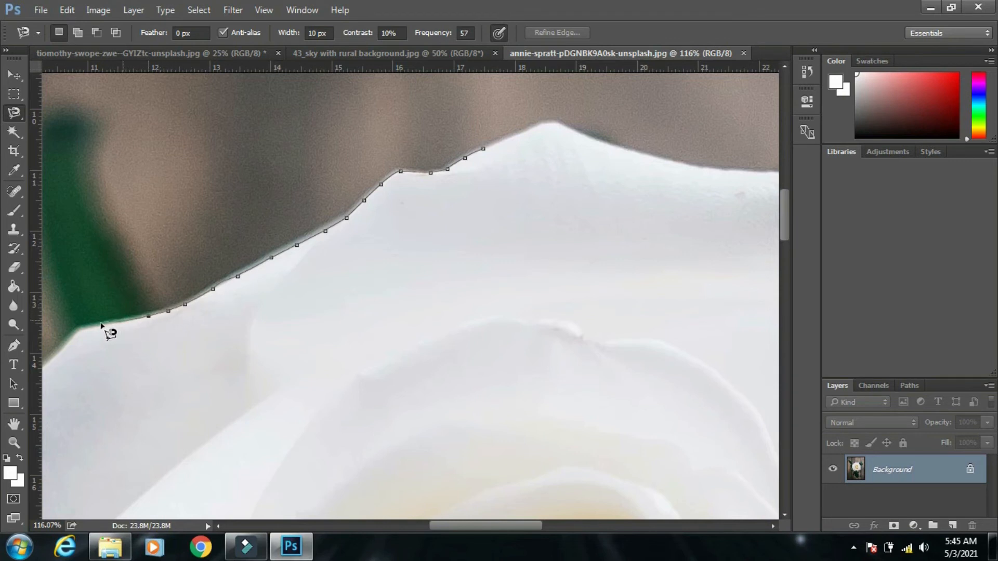
ctrl+alt+click(71, 338)
ctrl+alt+click(71, 338)
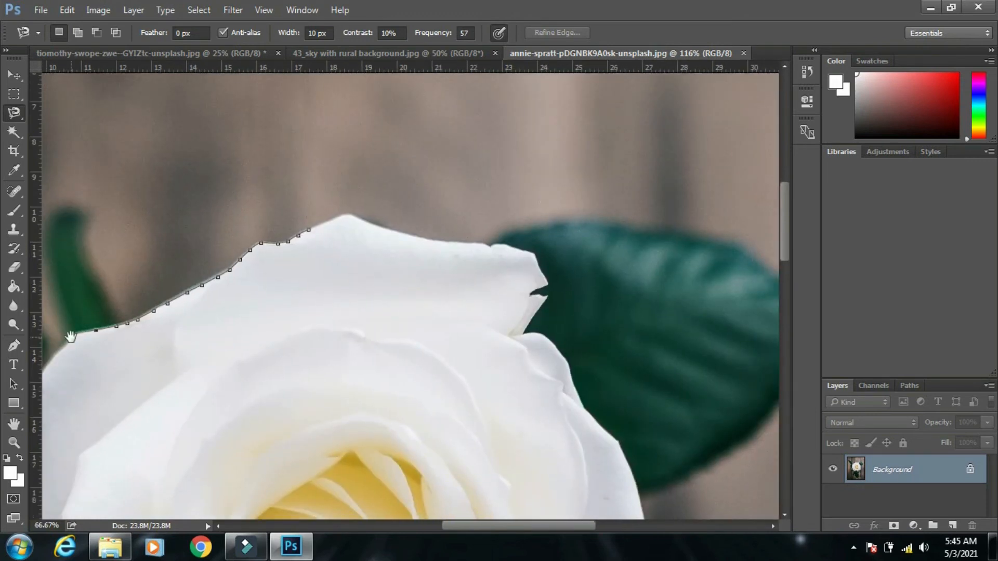
mouse_move(72, 338)
mouse_down()
mouse_move(124, 336)
mouse_move(275, 284)
mouse_up()
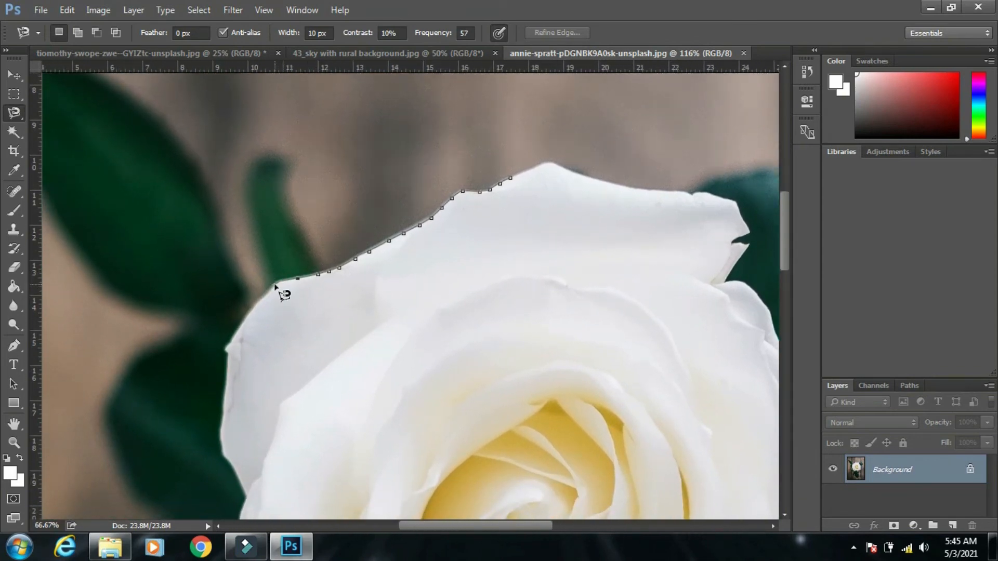
ctrl+click(274, 284)
ctrl+click(275, 283)
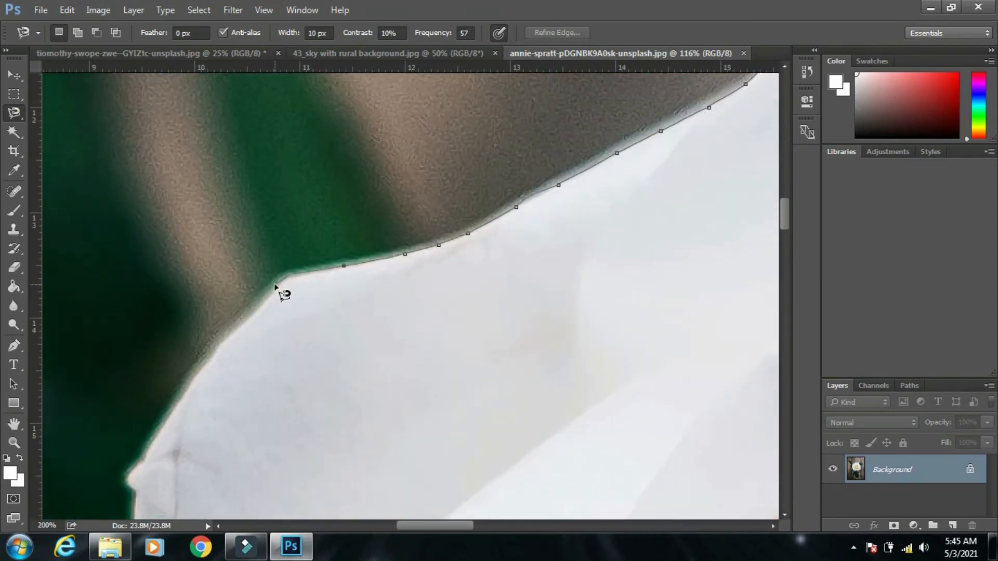
click(277, 284)
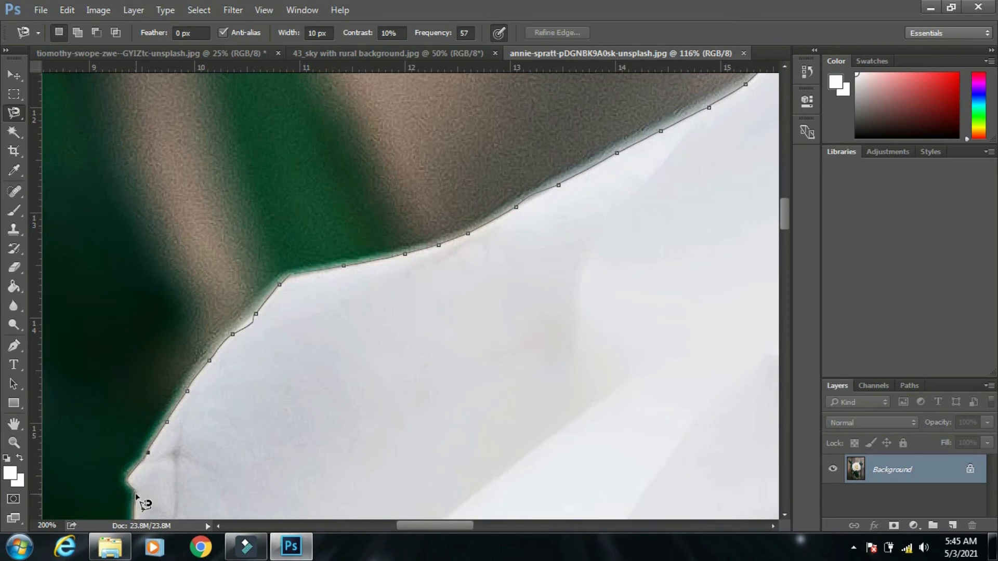
- Continue the outline down the rose's left edge to the notch under the lower-left petal
drag(135, 492, 167, 263)
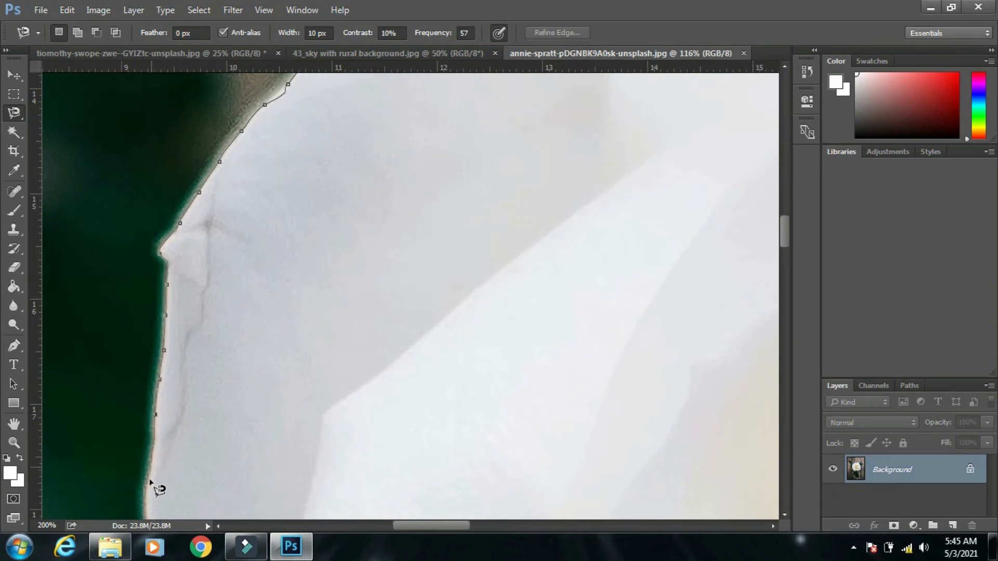
drag(147, 488, 194, 156)
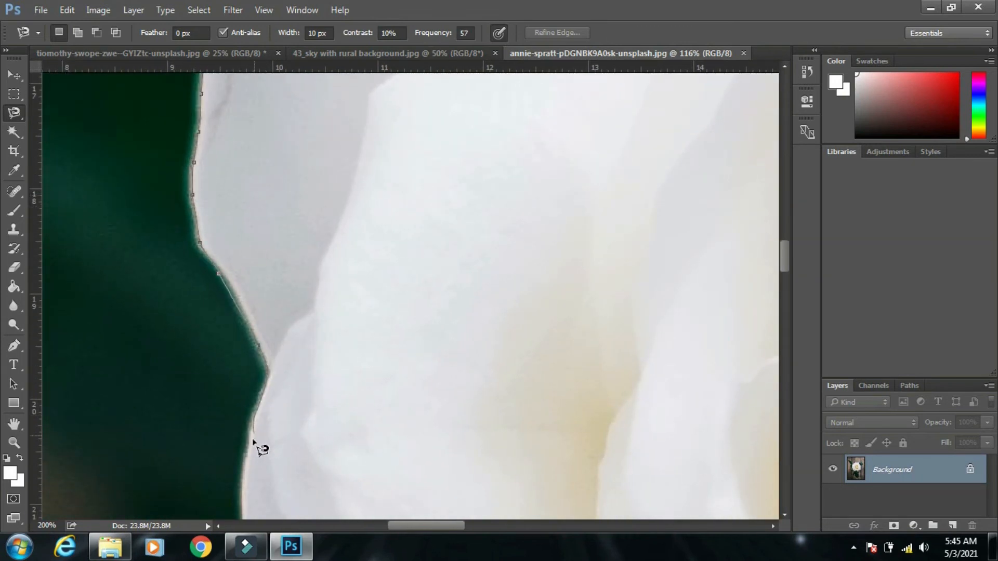
mouse_move(246, 470)
mouse_down()
mouse_move(283, 106)
mouse_move(285, 117)
mouse_up()
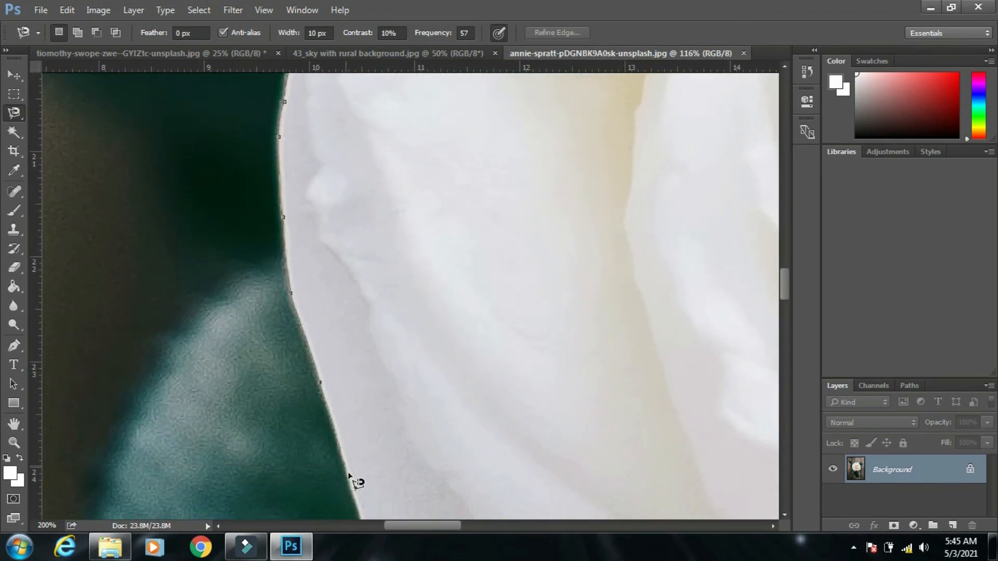
drag(348, 475, 291, 126)
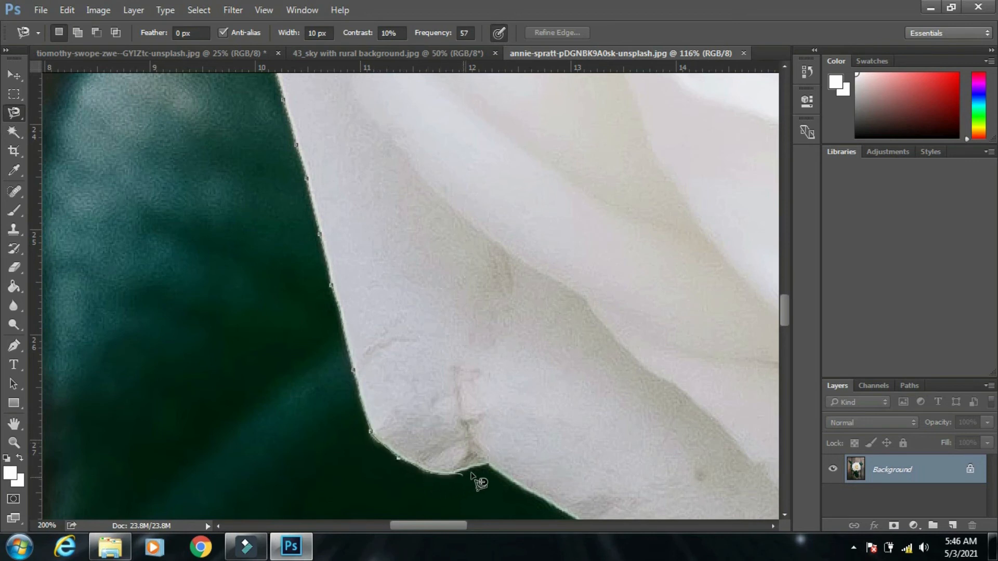
click(486, 467)
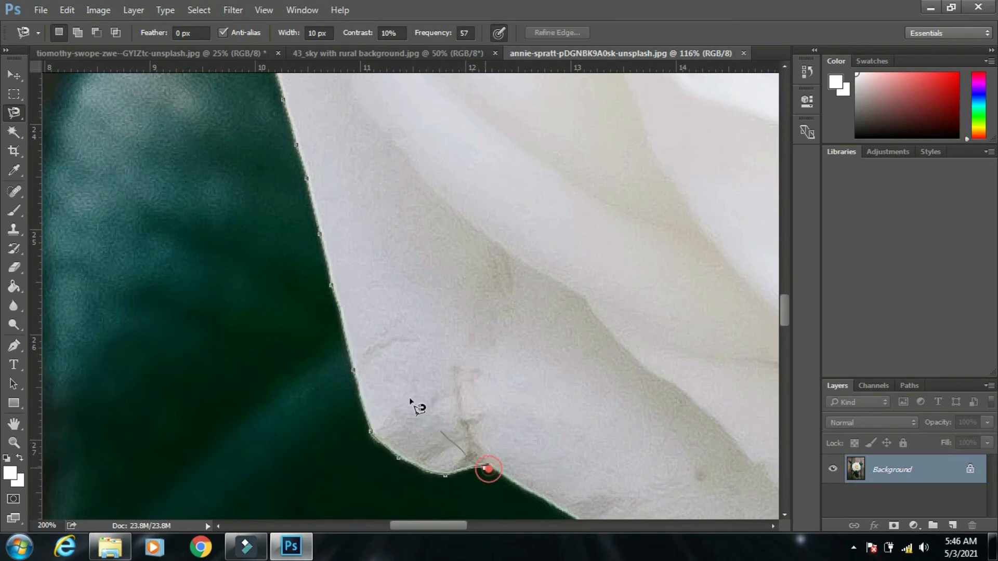
- Place stray outline points across the lower-left petal, and remove them back to the petal's lower edge
click(354, 347)
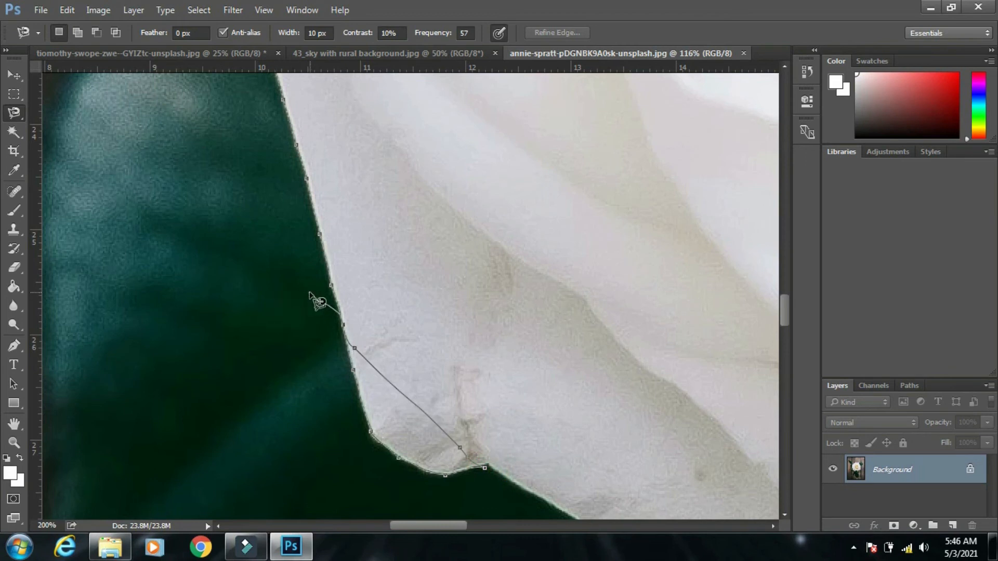
key(BackSpace)
key(BackSpace)
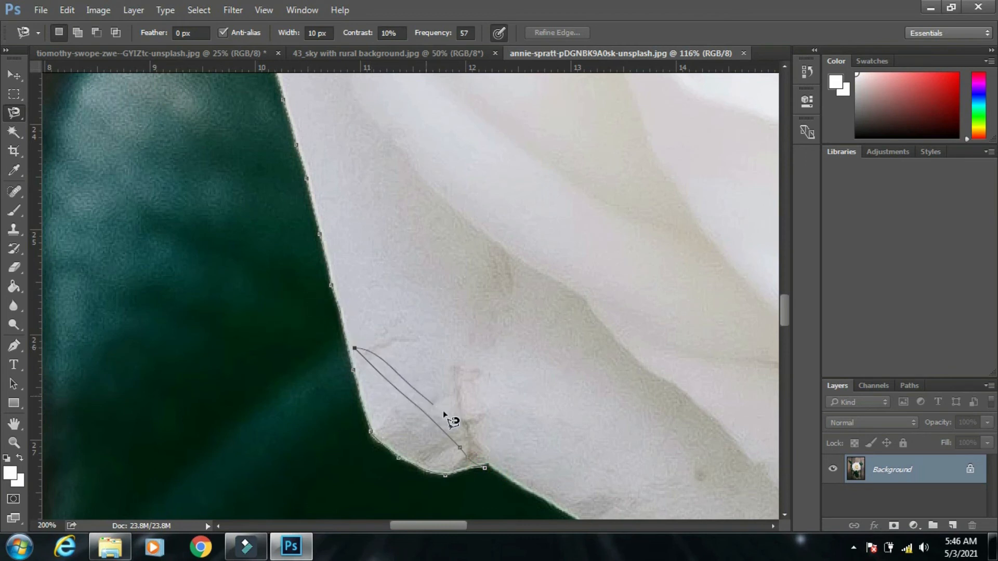
key(BackSpace)
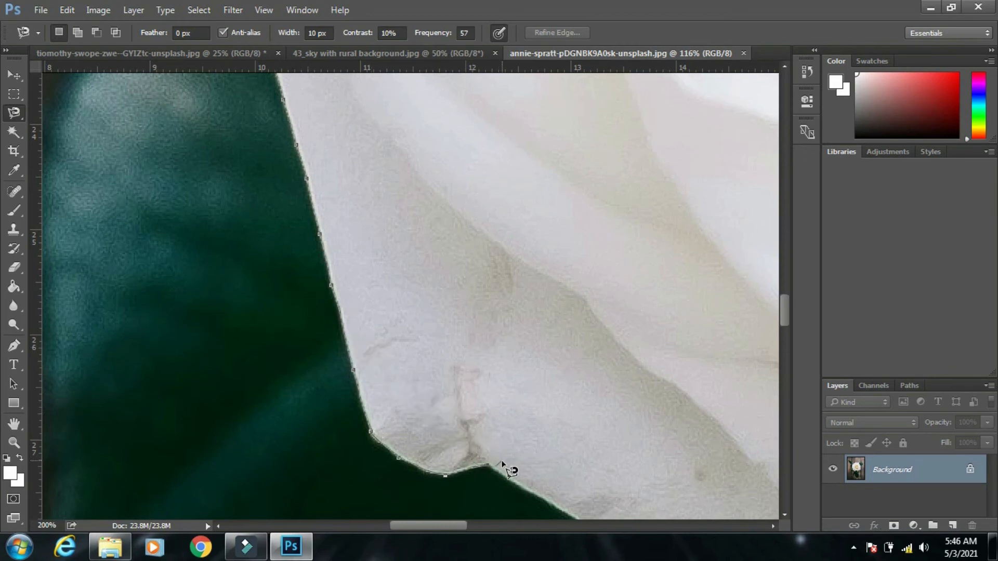
- Trace the outline along the rose's bottom edge, correct the misplaced points, and anchor it manually around the small petal bump
drag(468, 441, 299, 232)
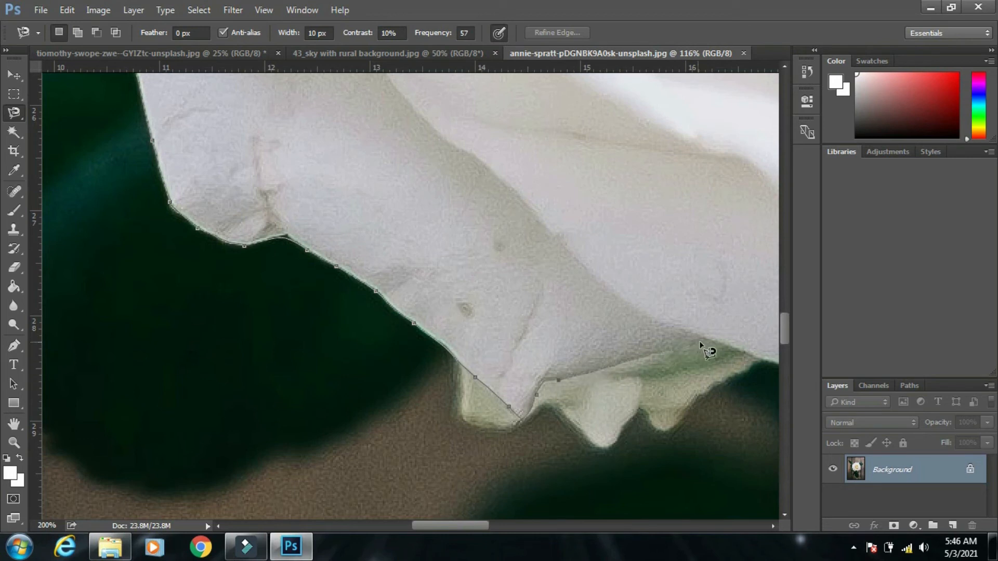
drag(703, 342, 326, 299)
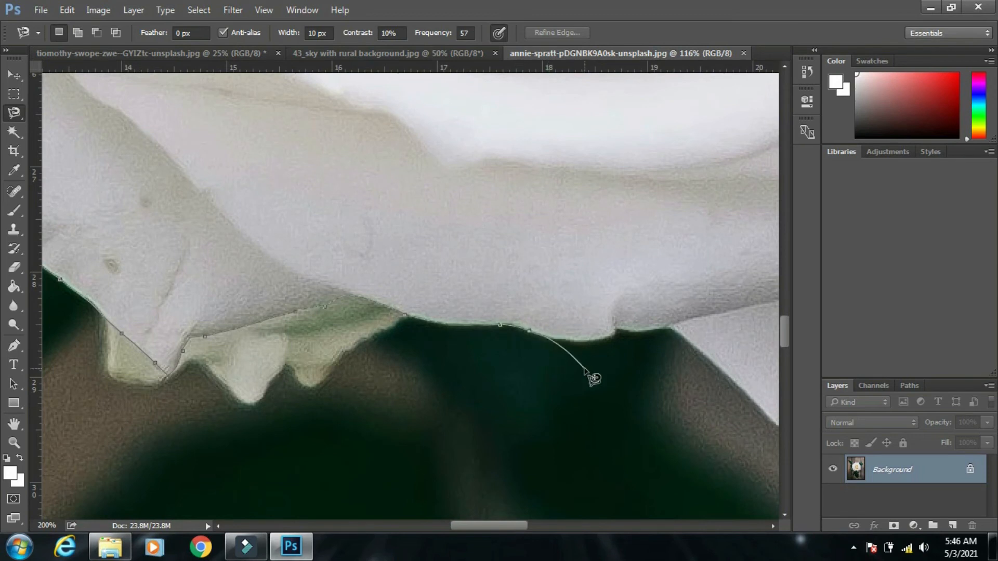
key(BackSpace)
key(BackSpace)
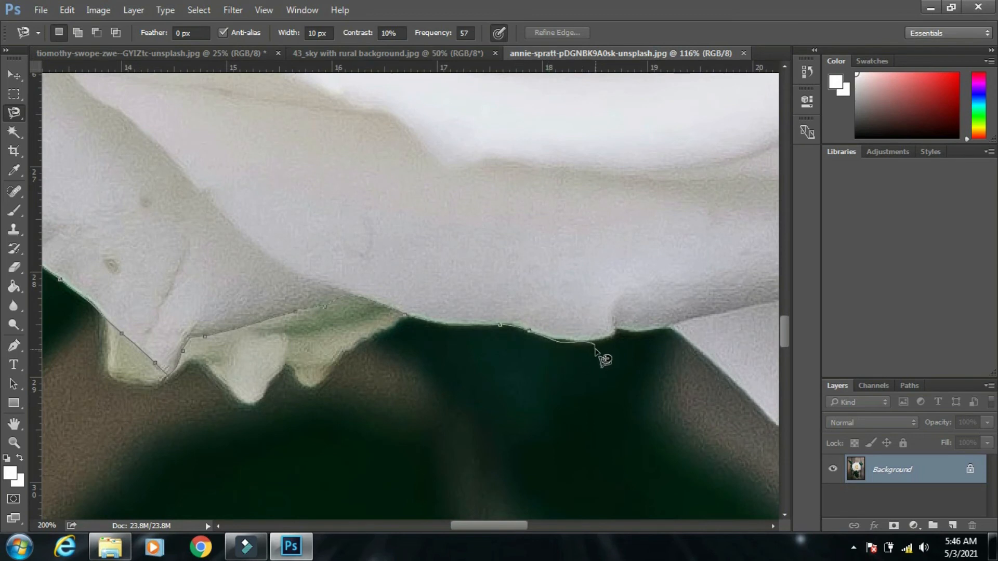
click(591, 341)
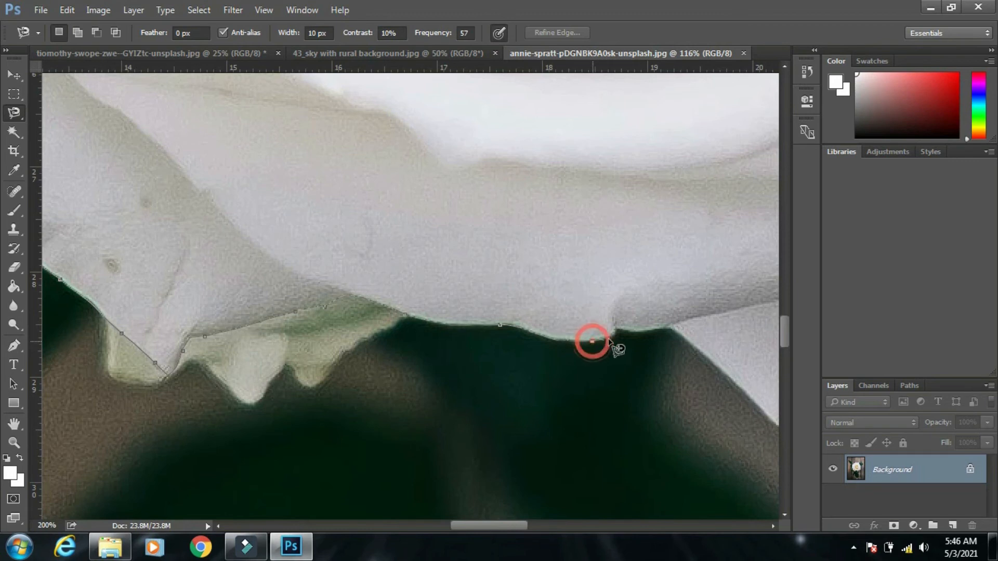
click(615, 336)
click(618, 329)
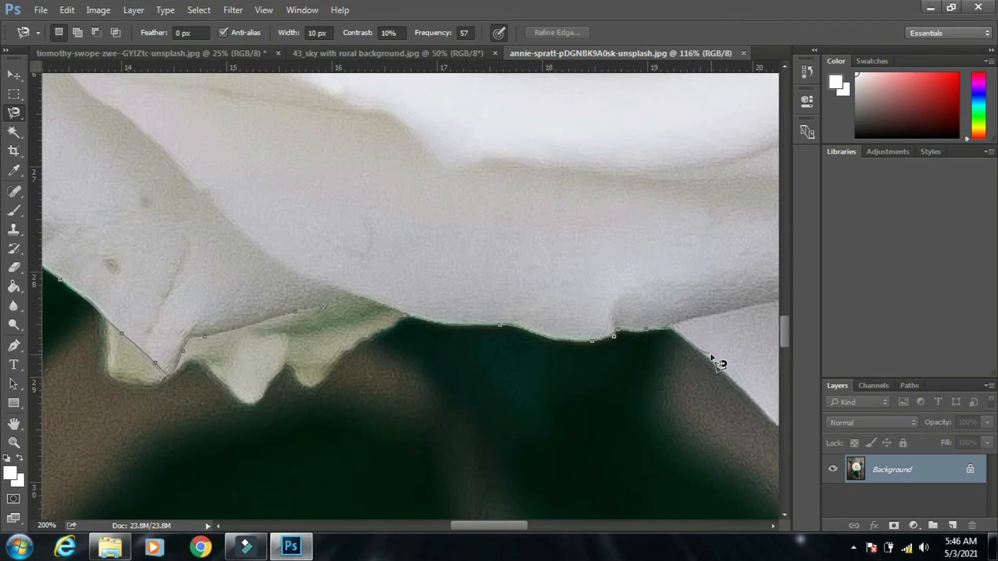
- Continue the outline around the pointed bottom petal and the lower-right petal corner onto the rose's right edge
mouse_move(715, 358)
mouse_down()
mouse_move(452, 245)
mouse_move(461, 257)
mouse_up()
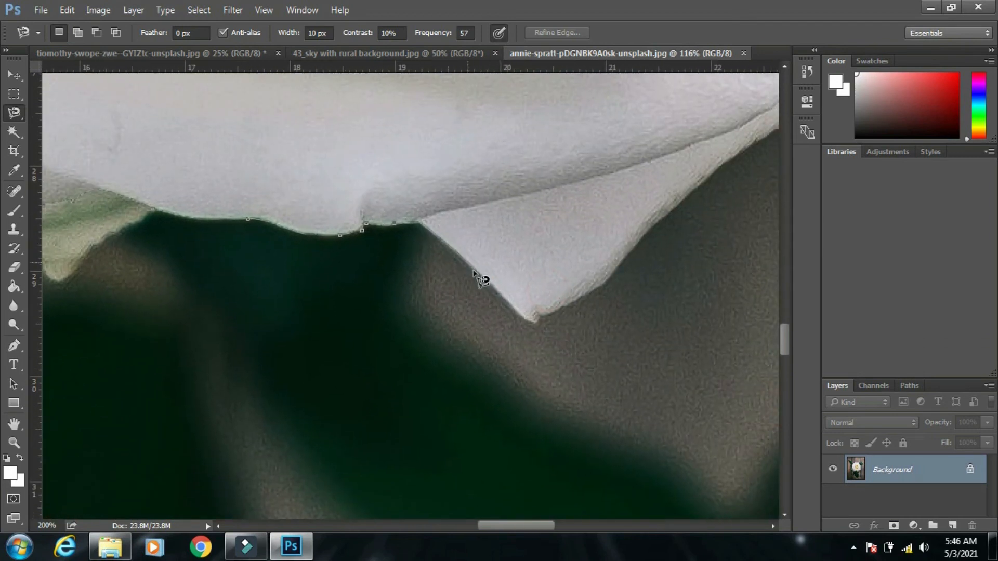
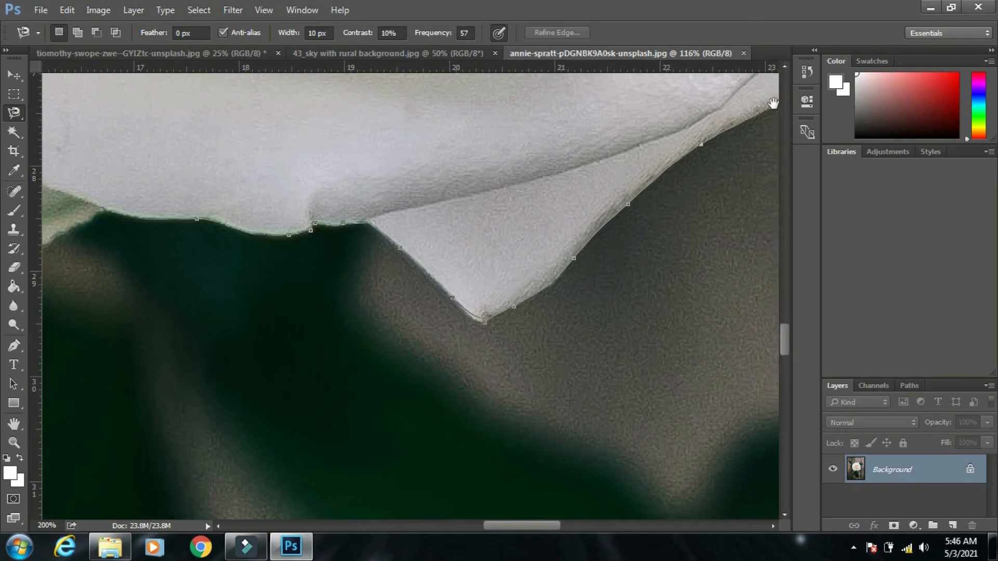
mouse_move(764, 104)
mouse_down()
mouse_move(569, 285)
mouse_move(385, 413)
mouse_up()
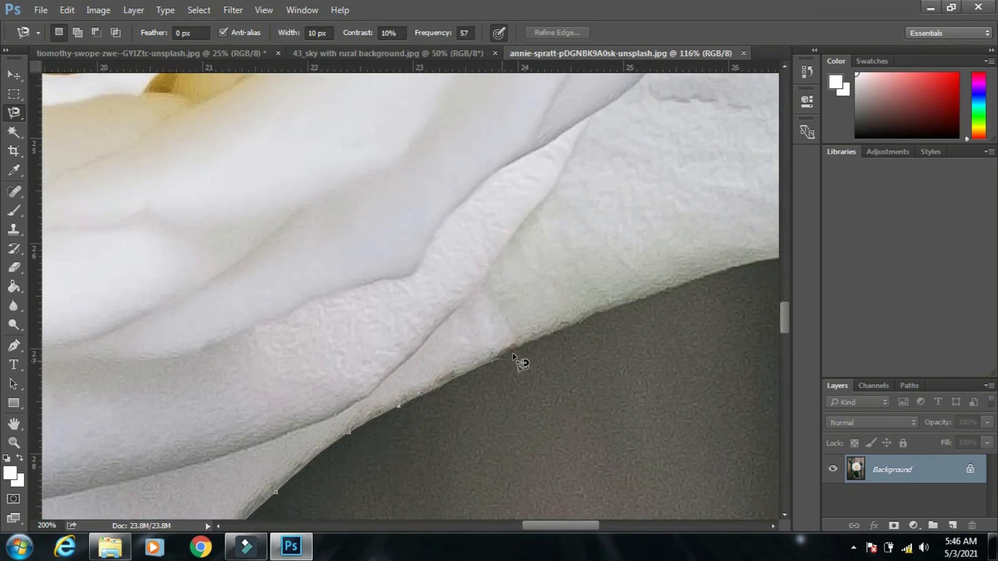
drag(729, 267, 359, 381)
mouse_move(507, 356)
mouse_down()
mouse_move(544, 340)
mouse_move(550, 274)
mouse_move(537, 215)
mouse_up()
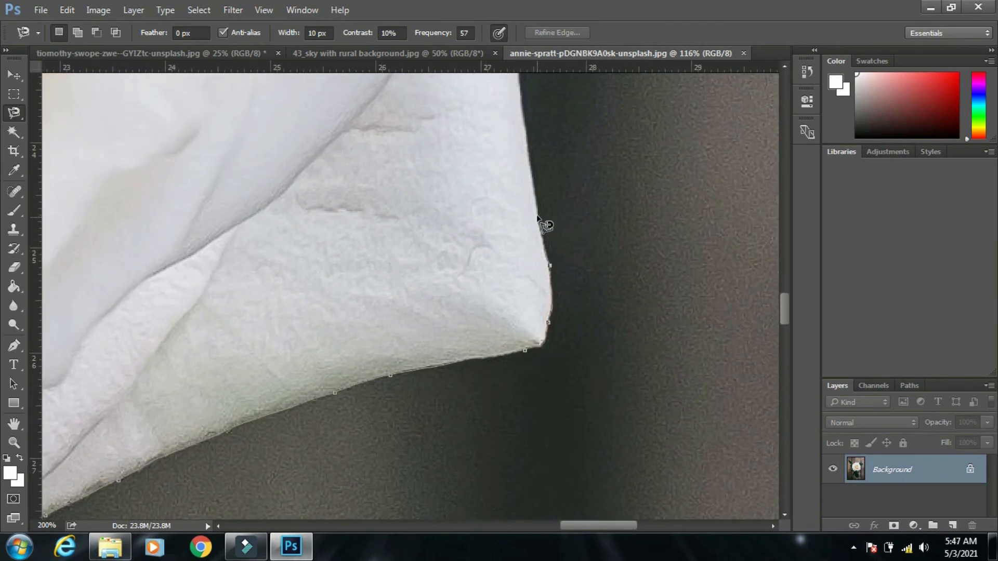
click(514, 75)
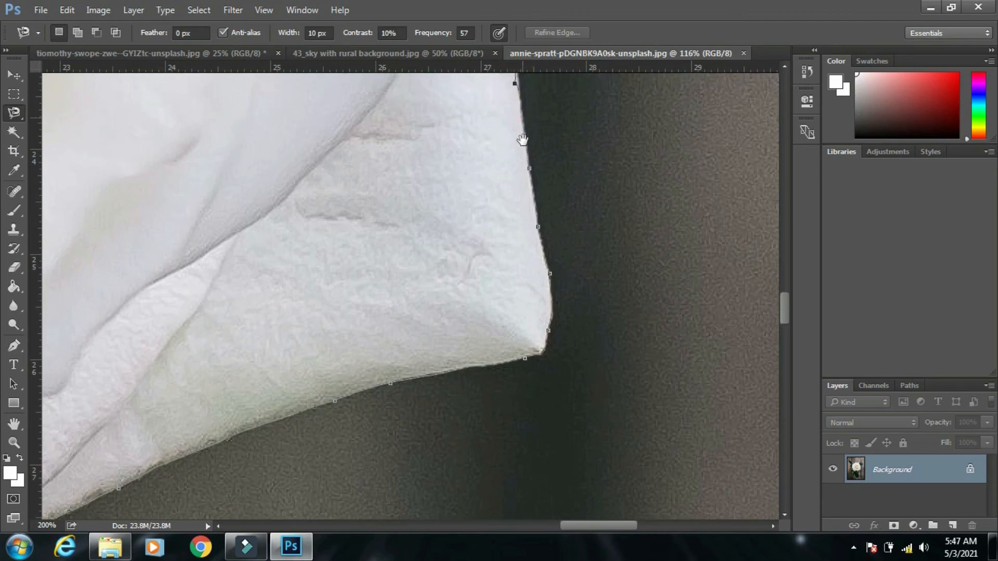
- Trace the outline up the rose's right edge and around the notched petal beside the leaf to the upper edge
mouse_move(530, 266)
mouse_down()
mouse_move(532, 422)
mouse_move(526, 286)
mouse_move(496, 110)
mouse_move(542, 82)
mouse_move(557, 406)
mouse_move(568, 414)
mouse_move(523, 316)
mouse_move(510, 186)
mouse_move(487, 98)
mouse_move(592, 430)
mouse_up()
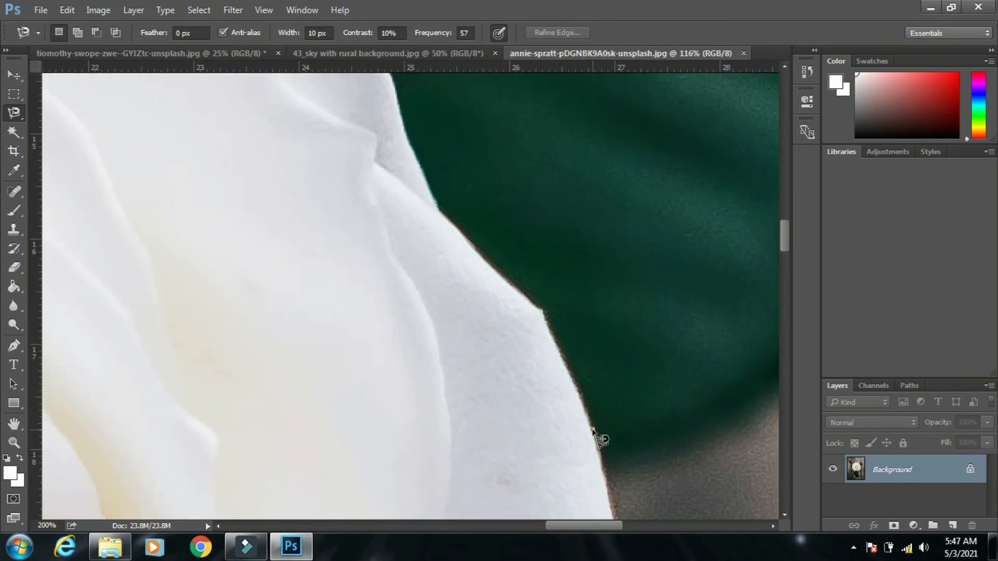
drag(577, 389, 539, 307)
mouse_move(496, 268)
mouse_down()
mouse_move(434, 206)
mouse_move(386, 75)
mouse_move(496, 394)
mouse_up()
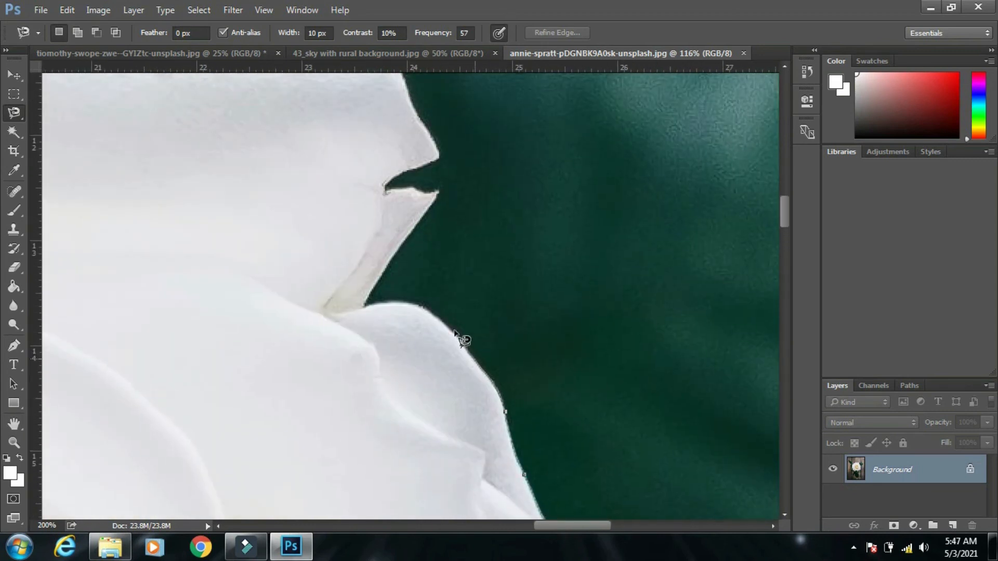
mouse_move(454, 332)
mouse_down()
mouse_move(423, 311)
mouse_move(367, 312)
mouse_move(397, 247)
mouse_move(434, 205)
mouse_move(433, 196)
mouse_move(392, 196)
mouse_move(439, 156)
mouse_move(413, 115)
mouse_move(459, 300)
mouse_up()
mouse_move(445, 260)
mouse_down()
mouse_move(344, 234)
mouse_move(258, 232)
mouse_move(49, 196)
mouse_move(607, 352)
mouse_up()
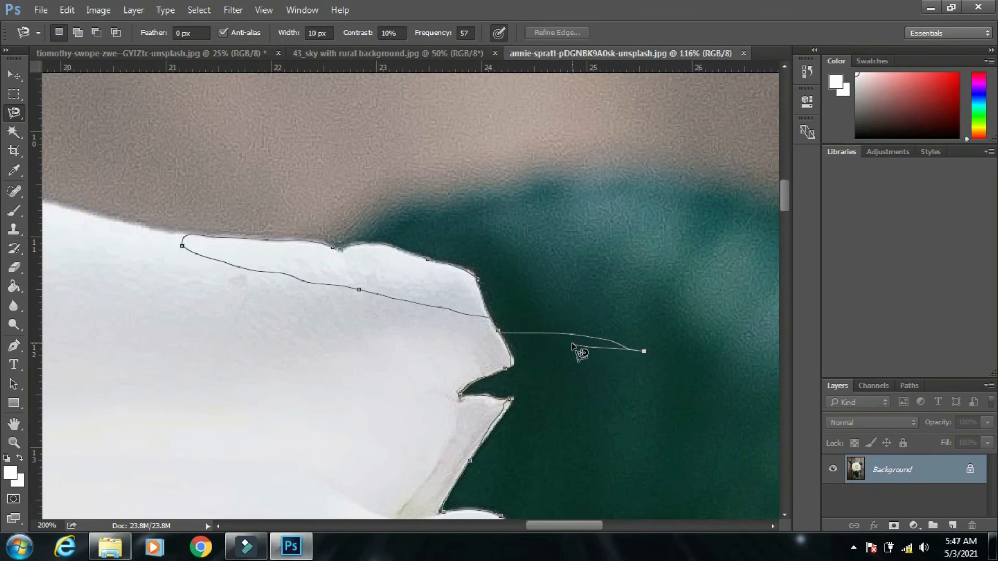
- Remove the stray outline points across the upper petal and the leaf, back to the rose's upper edge
key(BackSpace)
key(BackSpace)
key(BackSpace)
key(BackSpace)
key(BackSpace)
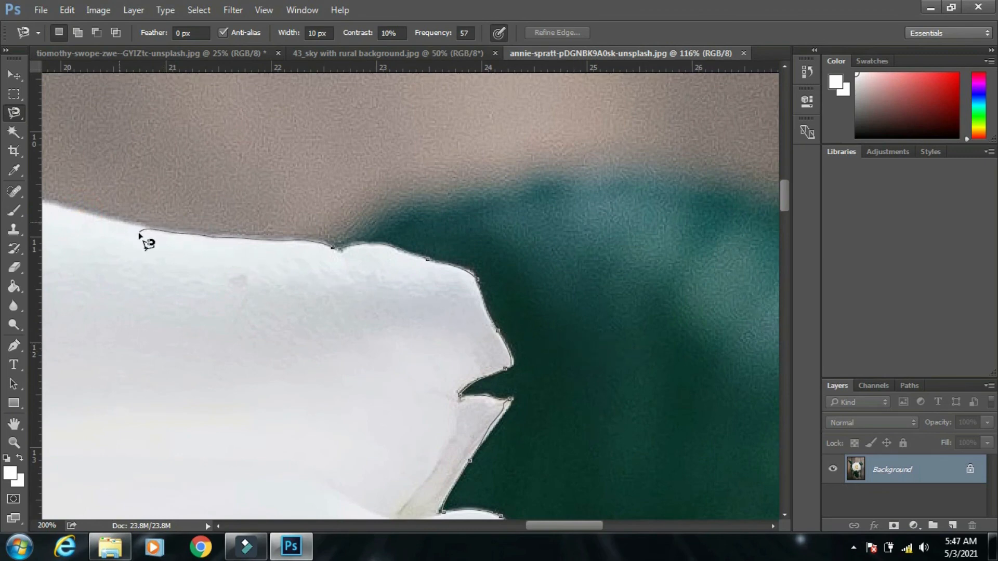
- Trace the outline along the rose's top edge over the peak, and close it into a selection
mouse_move(123, 226)
mouse_down()
mouse_move(234, 272)
mouse_move(591, 357)
mouse_move(706, 372)
mouse_up()
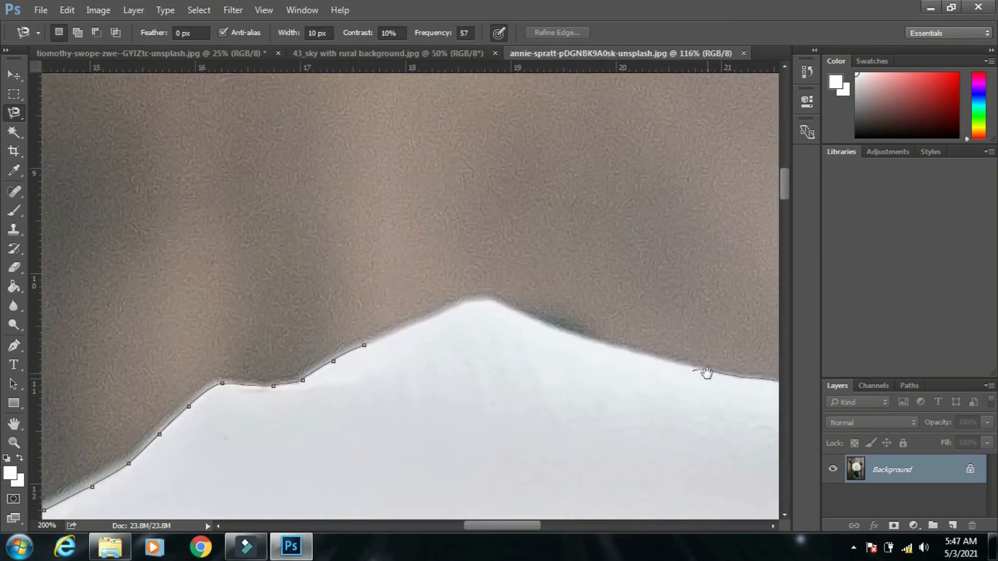
mouse_move(601, 345)
mouse_down()
mouse_move(478, 296)
mouse_move(365, 346)
mouse_move(305, 156)
mouse_up()
double_click(372, 352)
- Copy the selected rose to a new layer, and hide the Background layer
scroll(356, 254, down, 8)
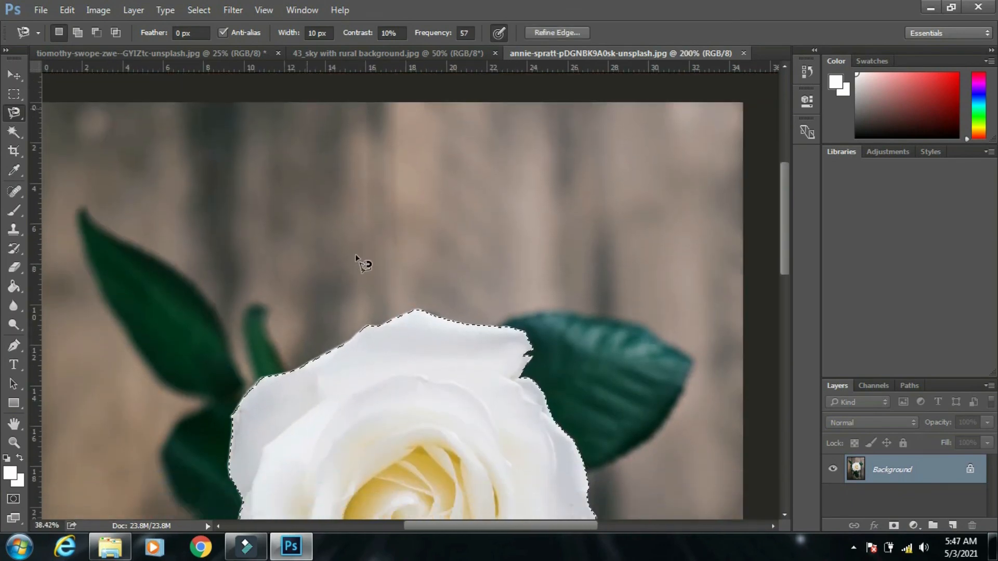
scroll(358, 259, down, 5)
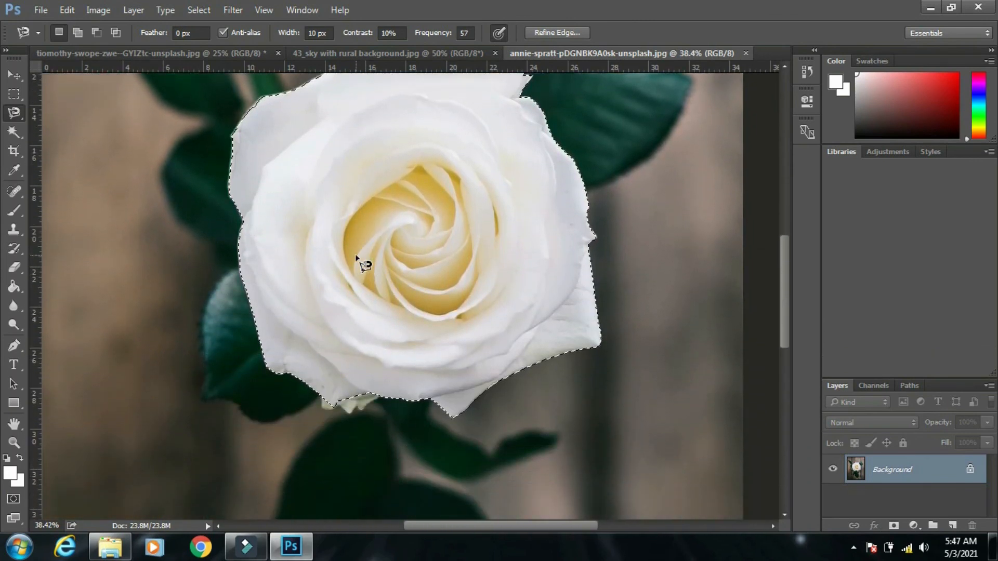
key(ctrl+j)
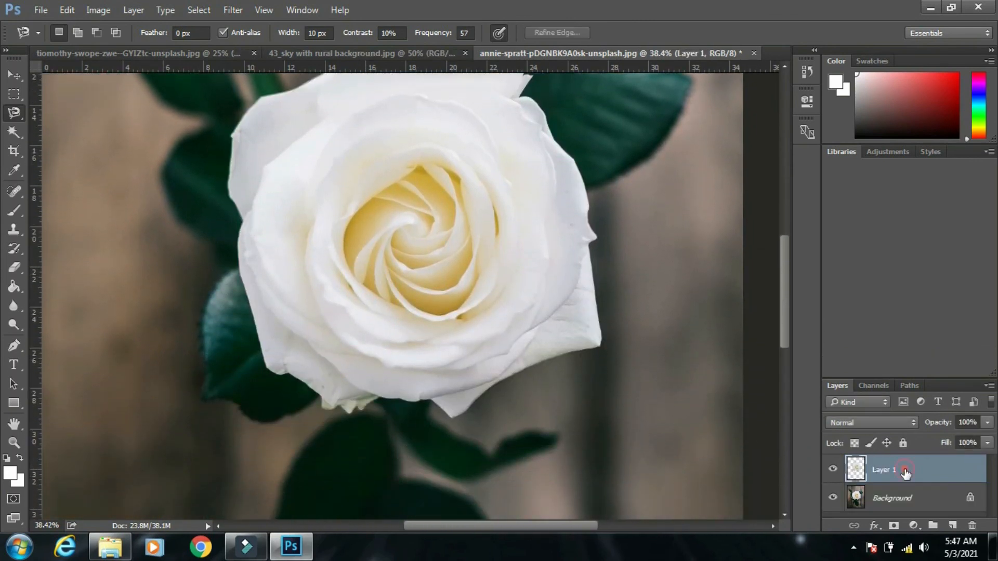
click(831, 498)
scroll(504, 432, down, 2)
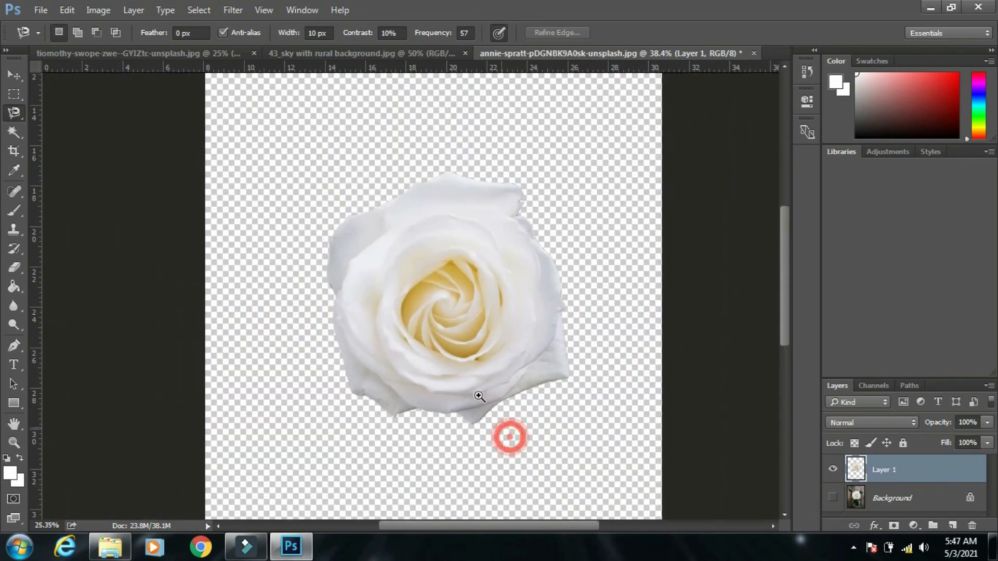
- Move the cut-out rose slightly upward with the Move tool, and undo the move
key(v)
drag(482, 332, 498, 285)
key(ctrl+z)
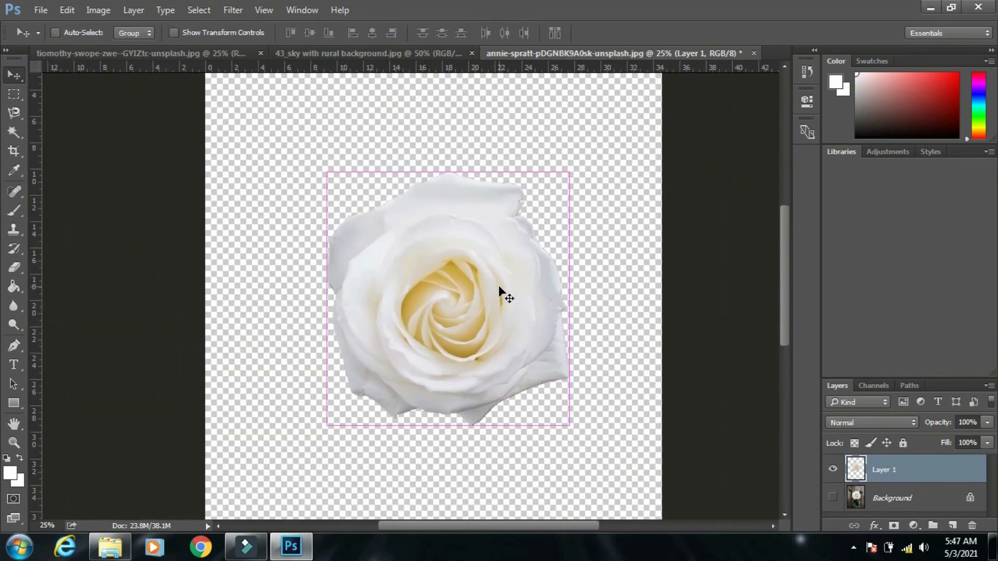
- Show the Background layer again, and set the Magnetic Lasso's width to 50 px
click(833, 500)
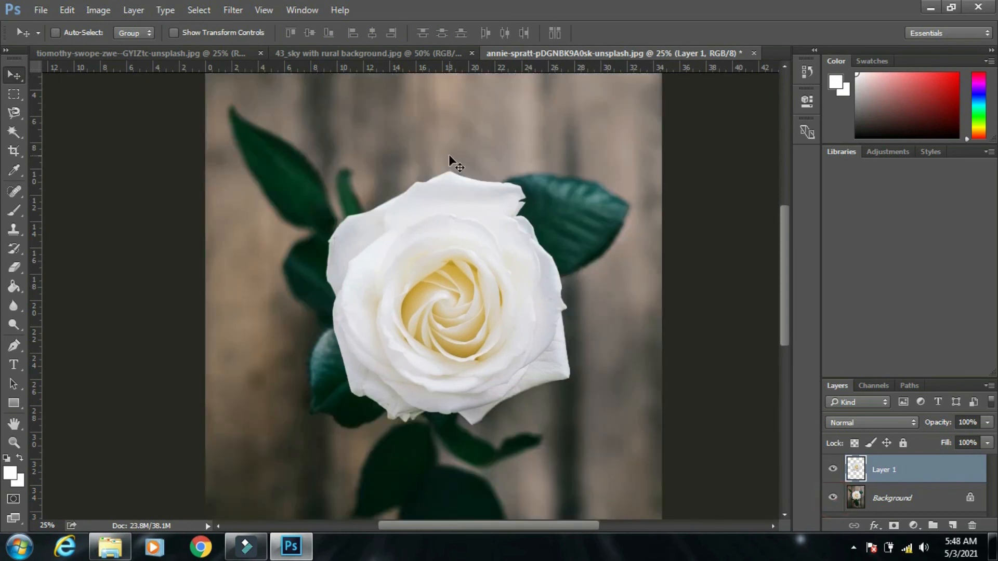
scroll(449, 153, up, 4)
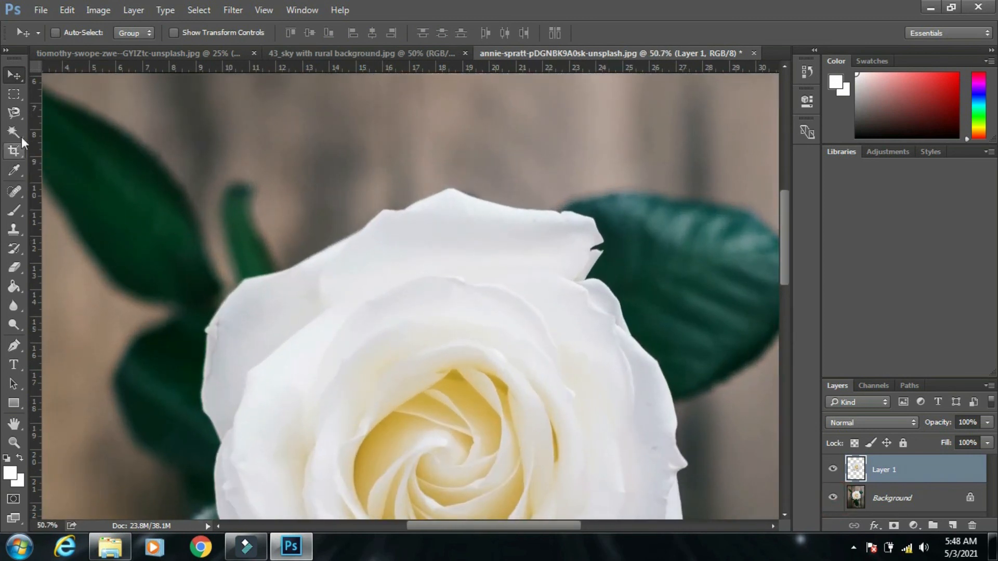
drag(19, 110, 46, 128)
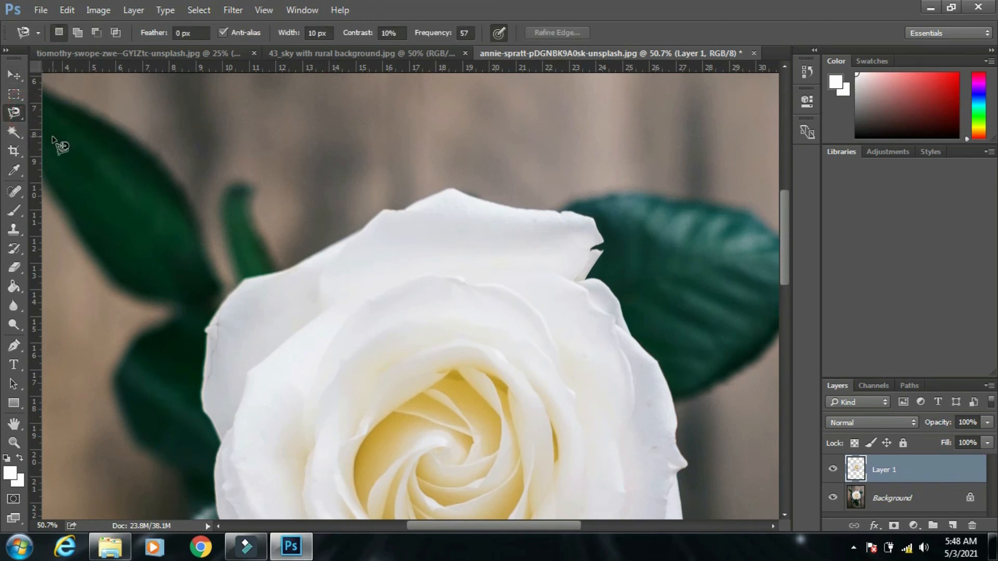
click(317, 34)
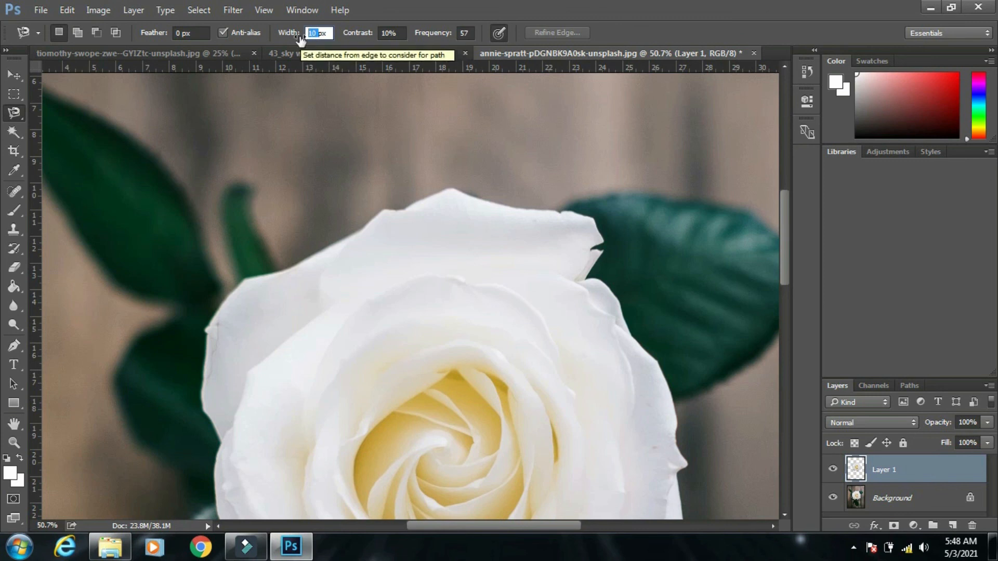
text(5)
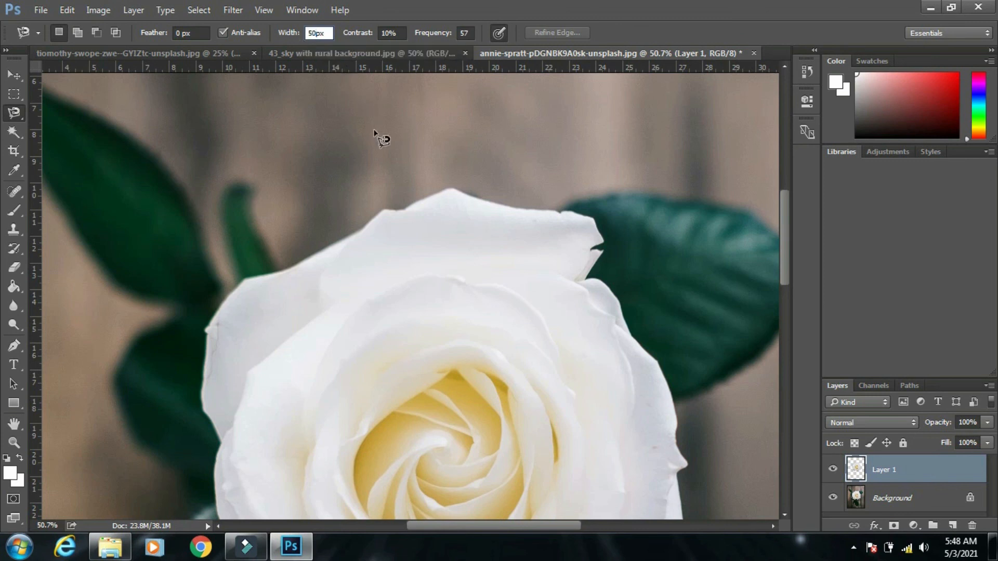
text(0)
key(Return)
- Try tracing the rose from near its upper peak down the left petal edge with the Magnetic Lasso, and cancel the outline
mouse_move(408, 200)
mouse_down()
mouse_move(441, 256)
mouse_move(441, 216)
mouse_move(459, 239)
mouse_move(441, 197)
mouse_up()
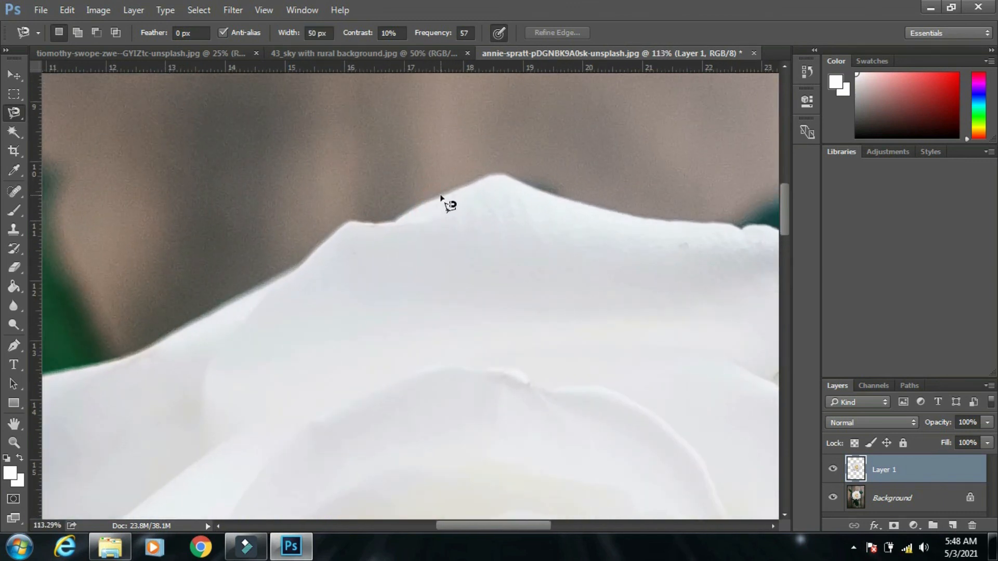
click(439, 196)
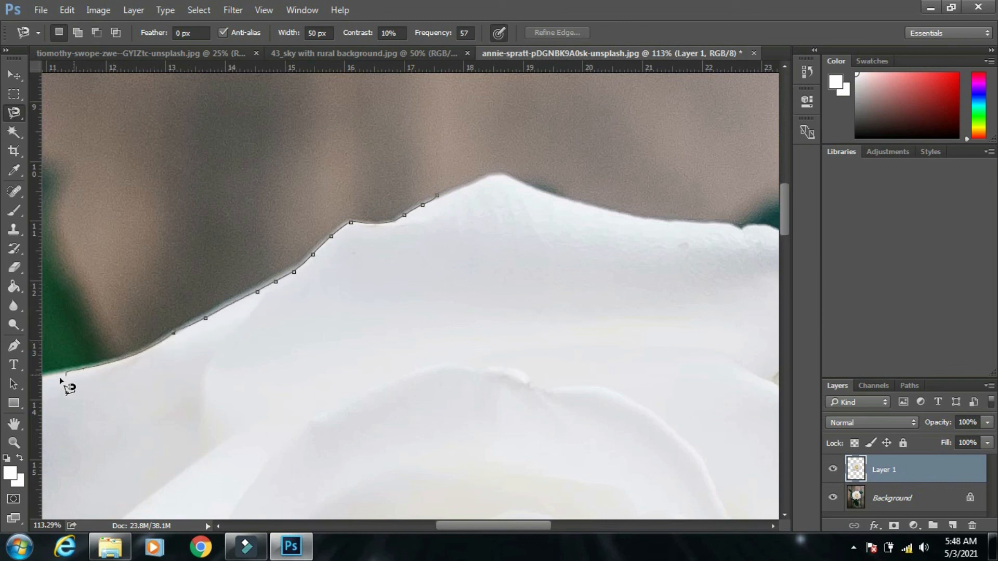
drag(136, 369, 415, 338)
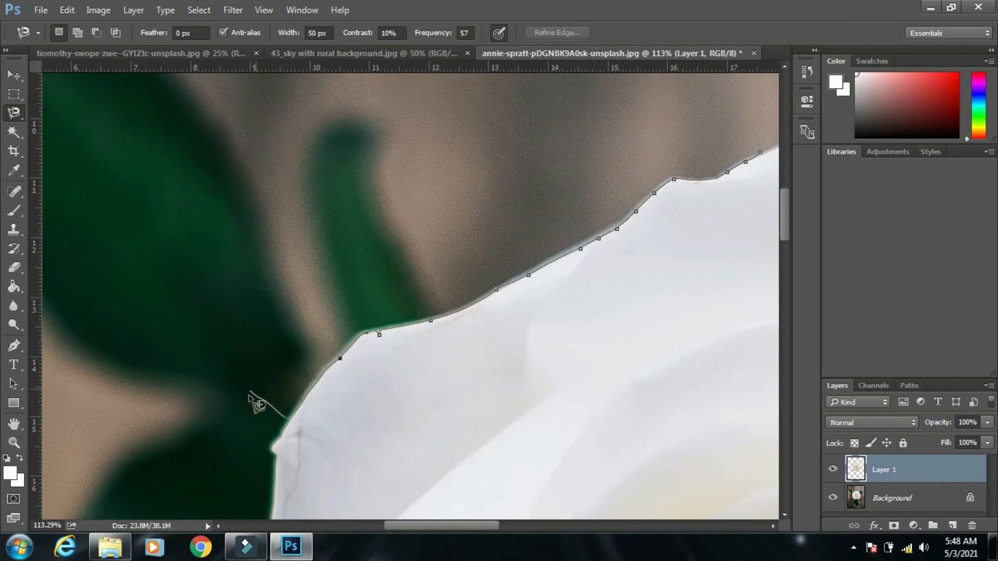
click(274, 491)
click(280, 354)
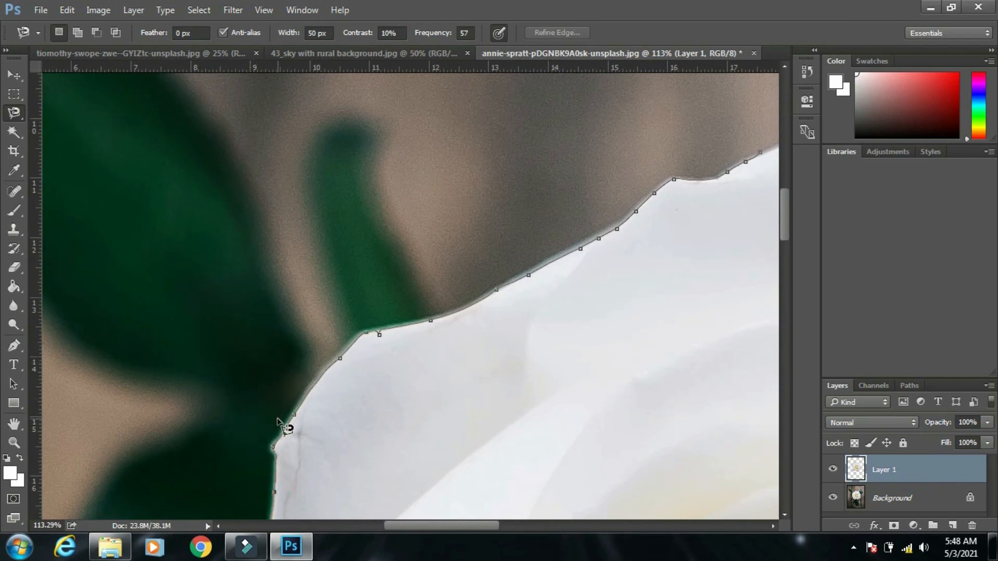
click(278, 483)
click(279, 360)
drag(272, 496, 329, 218)
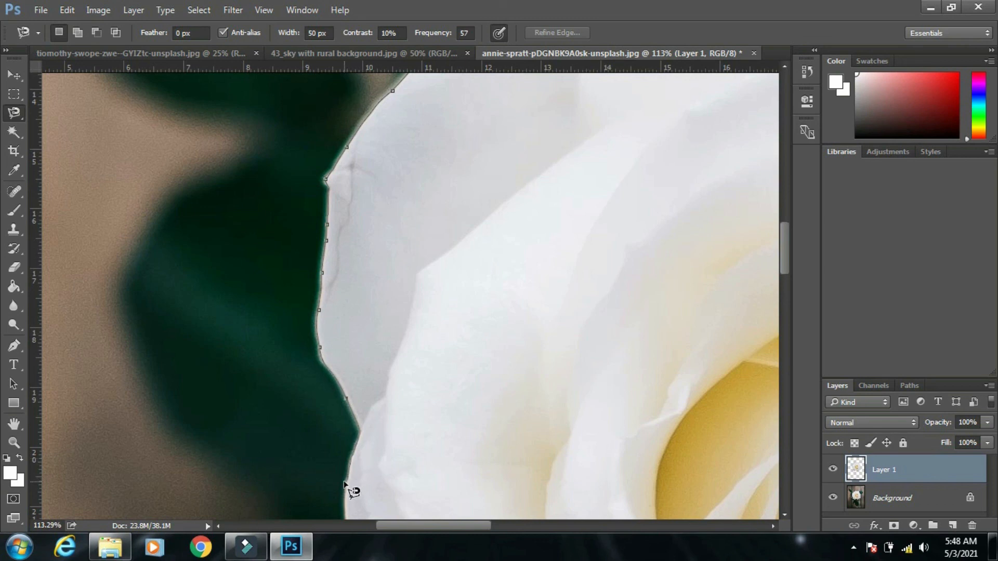
key(Escape)
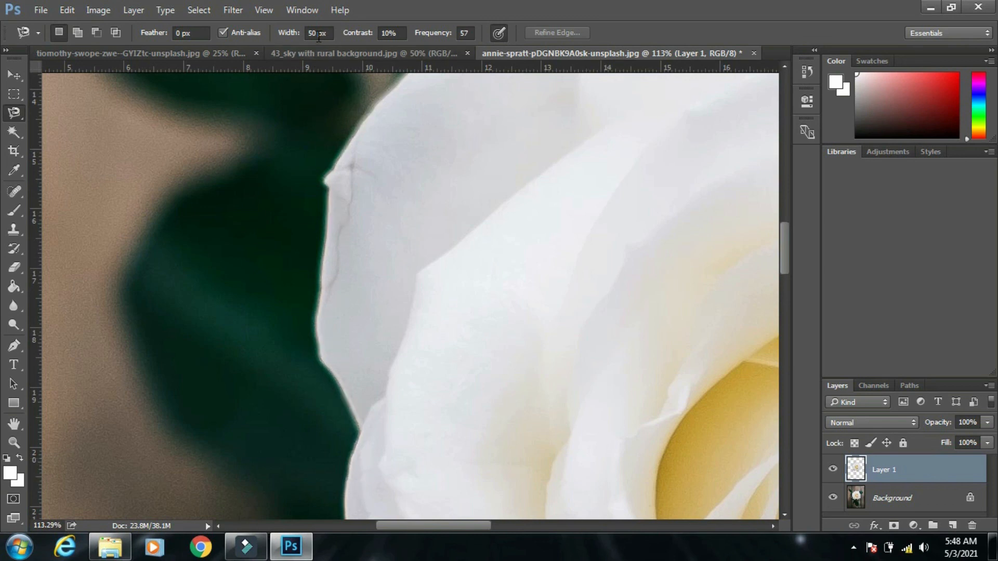
- Set the Magnetic Lasso's width to 2 px, try tracing the rose's left petal edge, and cancel the outline
click(319, 35)
text(1)
key(Return)
click(489, 238)
click(317, 29)
text(2)
click(384, 97)
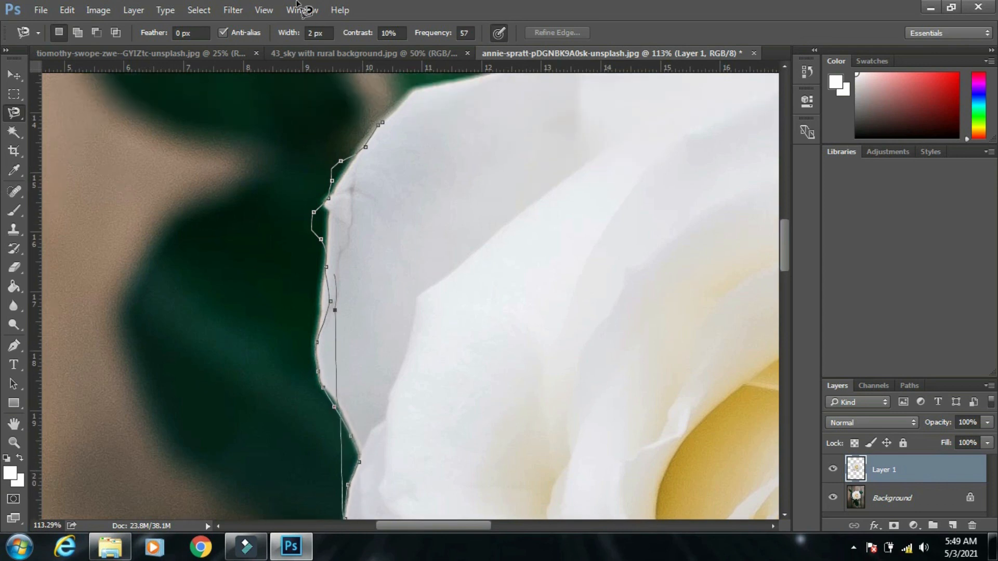
key(Escape)
- Set the Magnetic Lasso's width to 50 px, try tracing the petal's upper-left edge, and cancel the outline
click(315, 33)
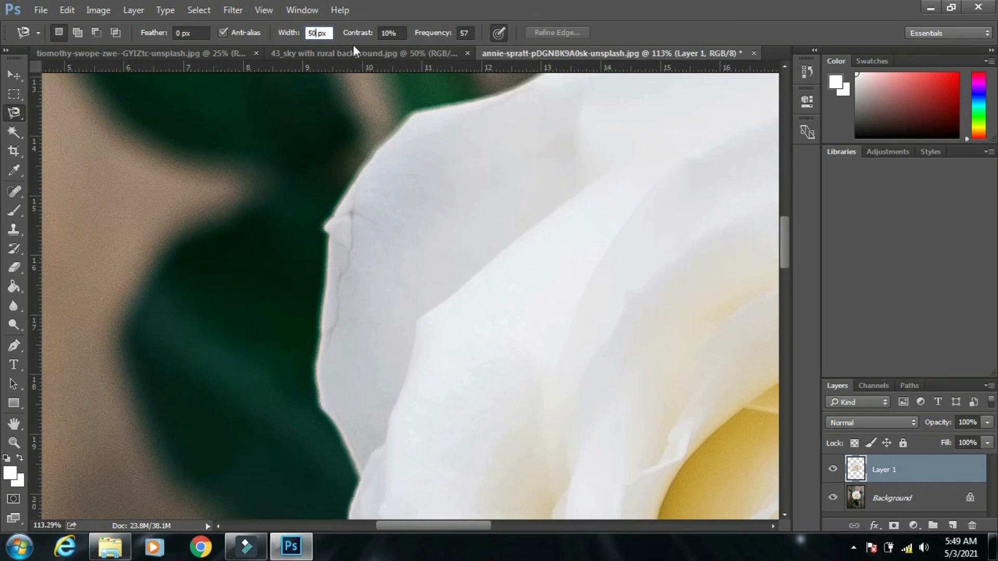
click(417, 115)
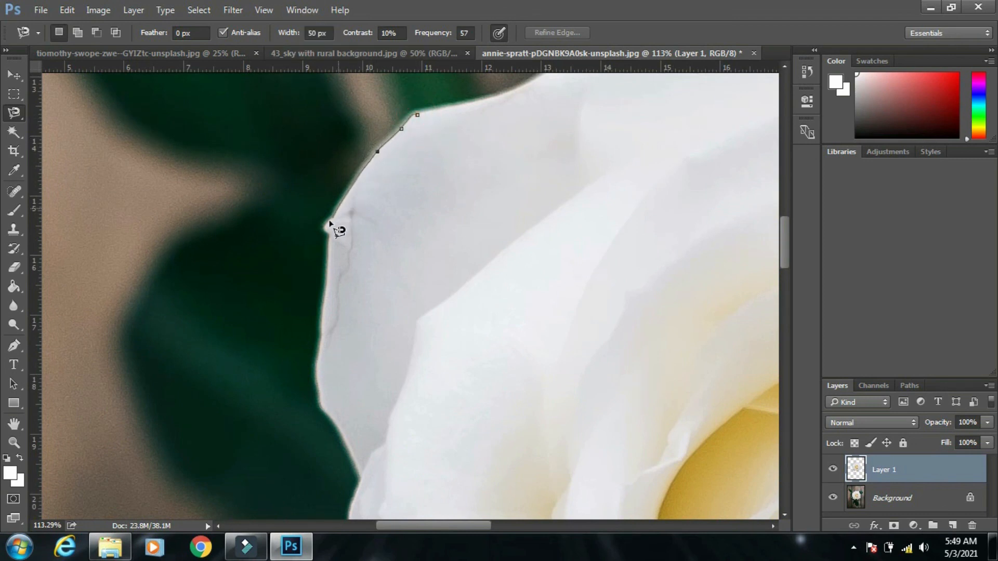
key(Escape)
- Try tracing the blurred dark leaf beside the rose's left petal, and cancel the outline
click(289, 163)
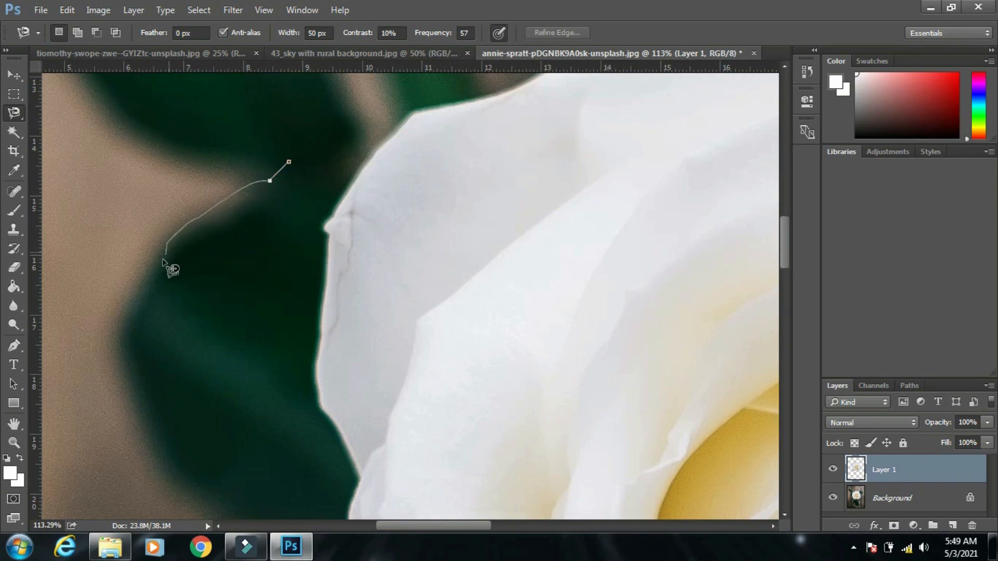
key(Escape)
click(247, 217)
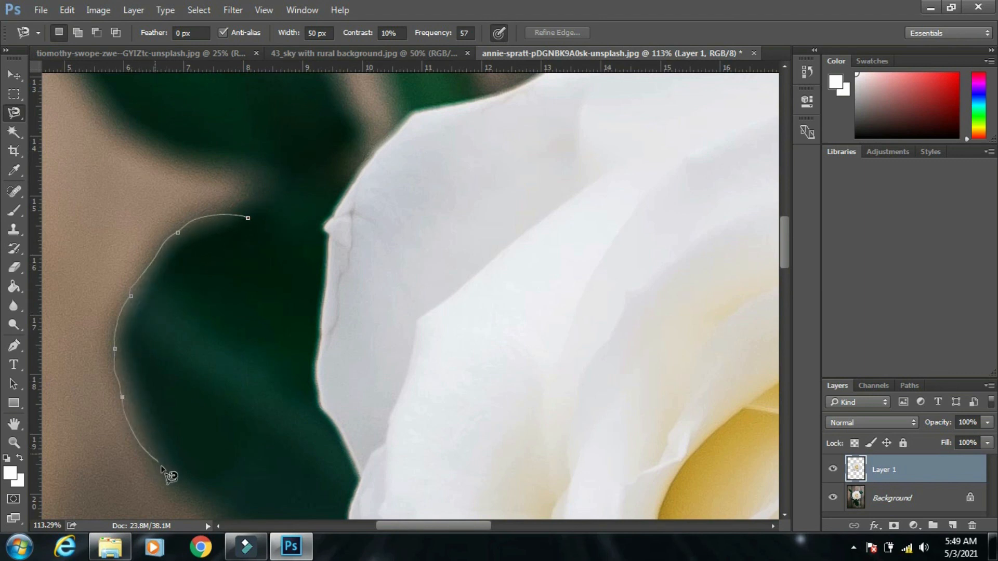
key(Escape)
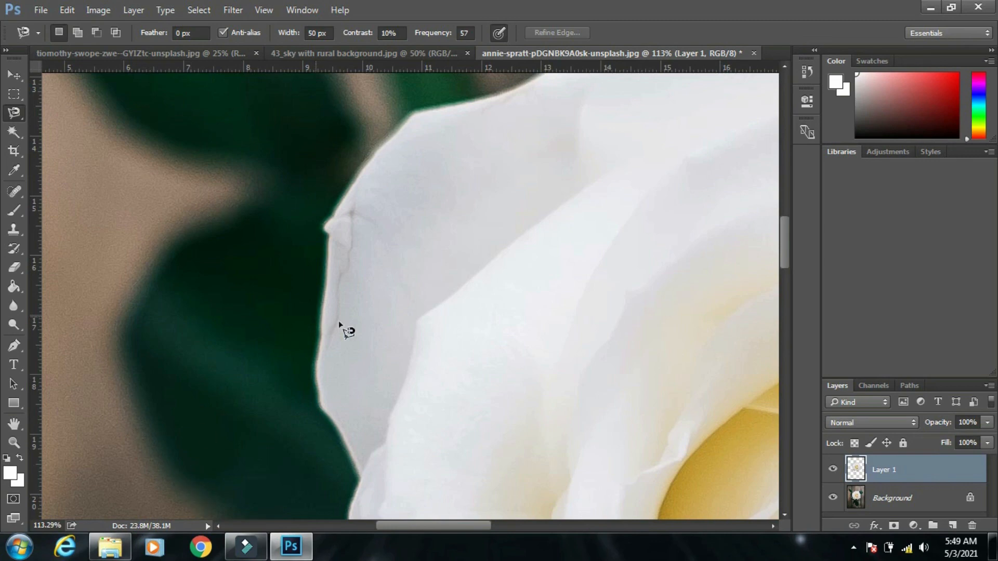
- Switch from the Magnetic Lasso to the Magic Wand tool with the whole rose image in view
mouse_move(338, 350)
mouse_down()
mouse_move(306, 316)
mouse_move(232, 176)
mouse_up()
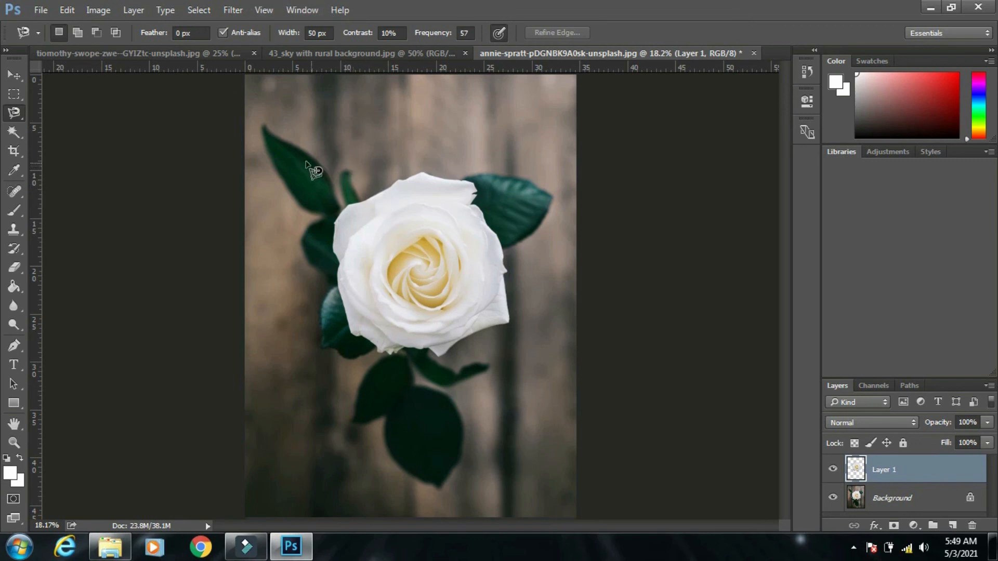
click(19, 134)
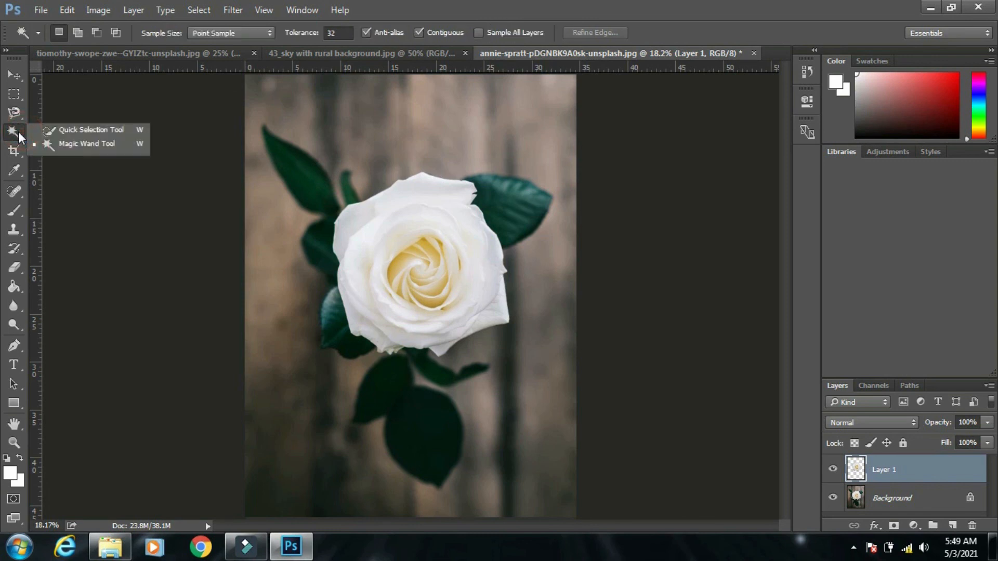
click(14, 112)
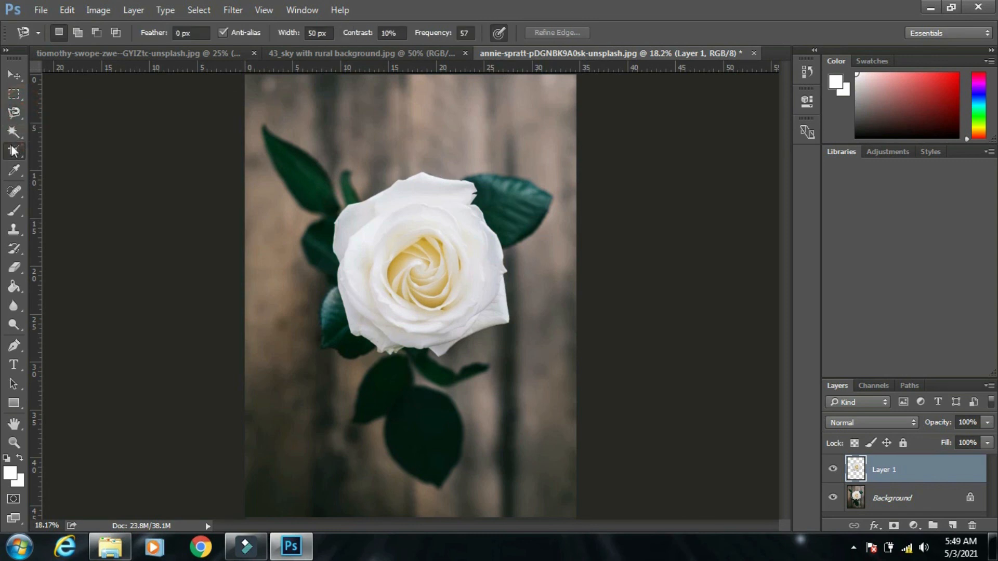
click(14, 149)
click(14, 134)
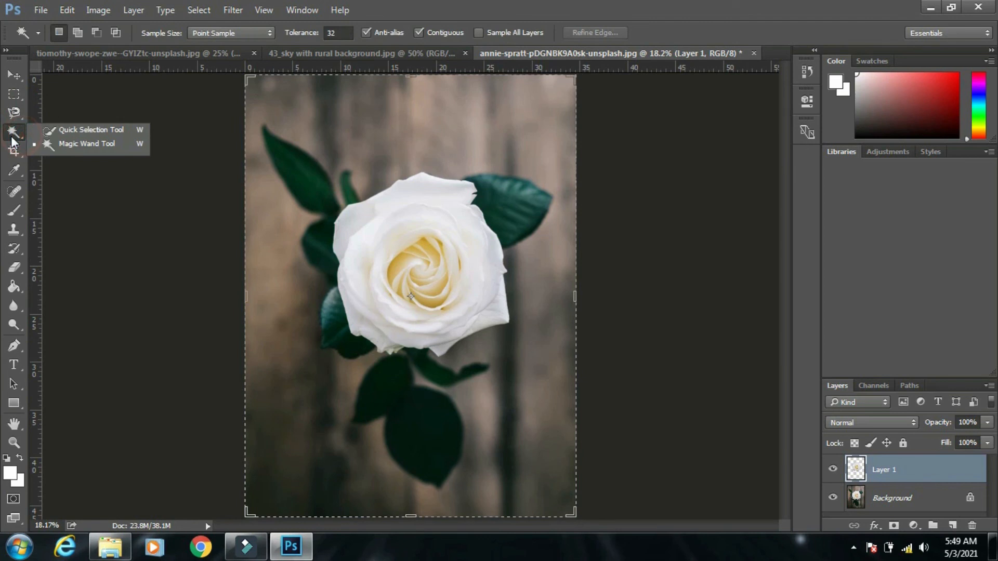
click(65, 144)
click(64, 149)
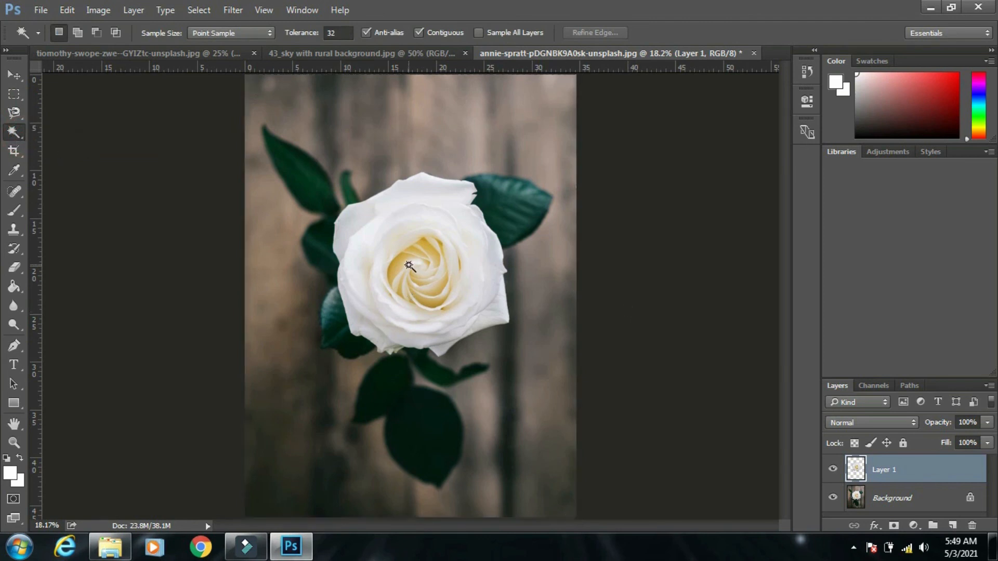